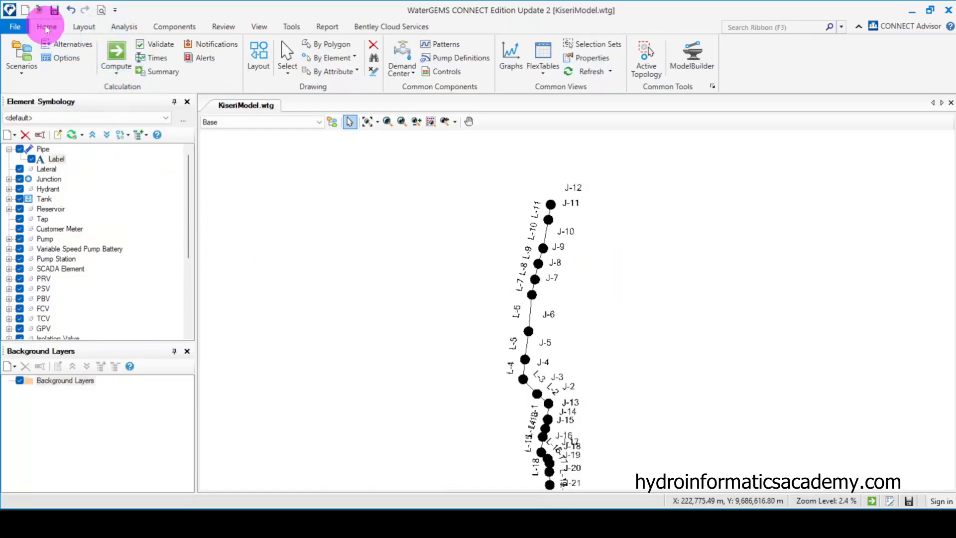
# Step: Open the properties of the Base Calculation Options under the Steady State/EPS Solver
pyautogui.click(67, 58)
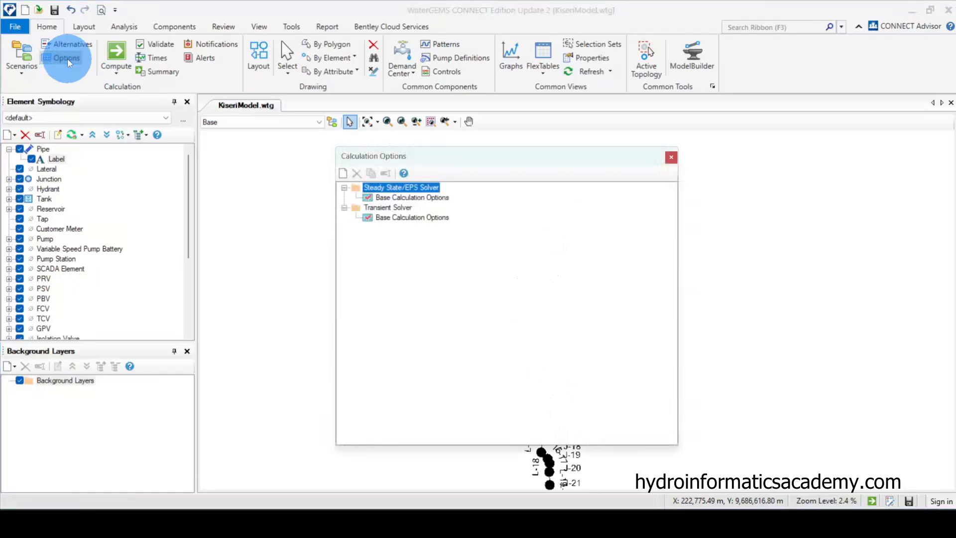
pyautogui.click(437, 199)
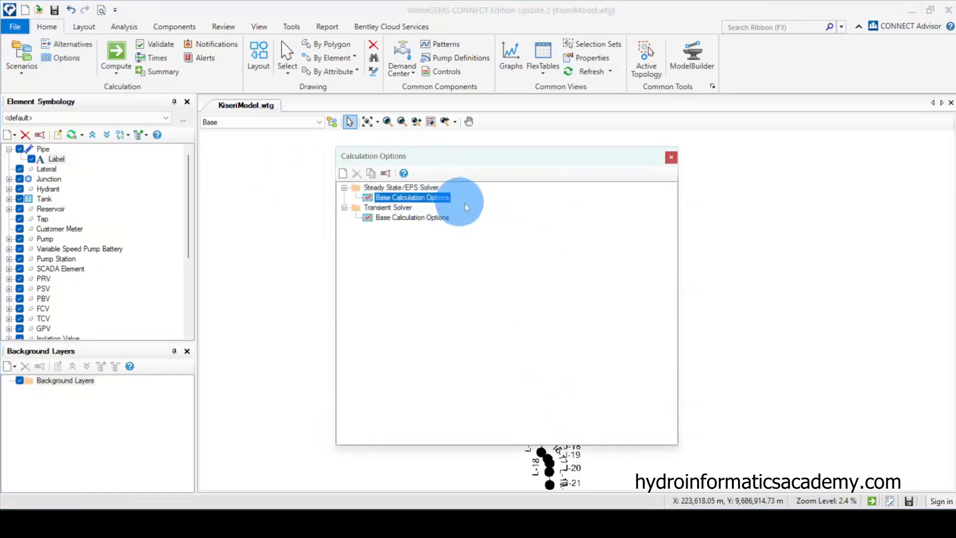
pyautogui.moveTo(523, 148); pyautogui.dragTo(492, 165)
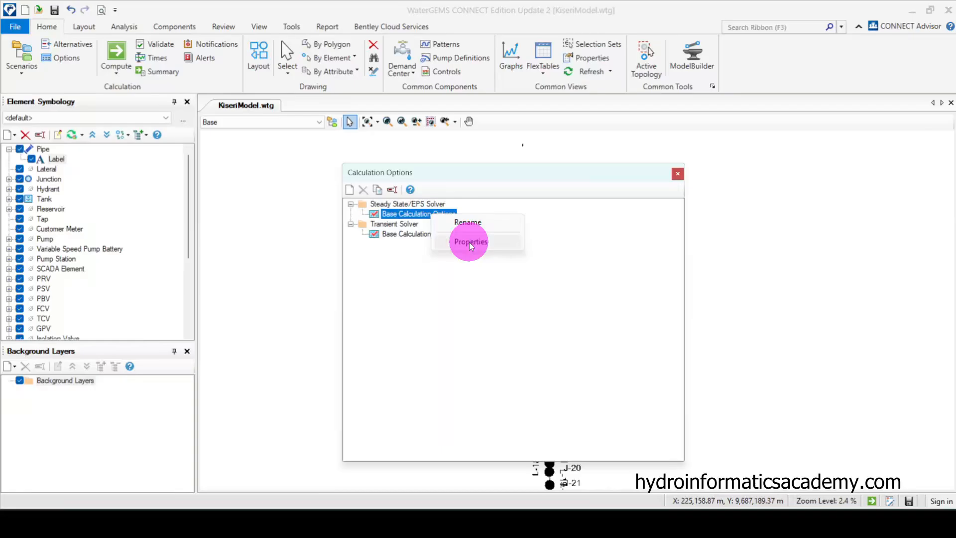
pyautogui.click(469, 242)
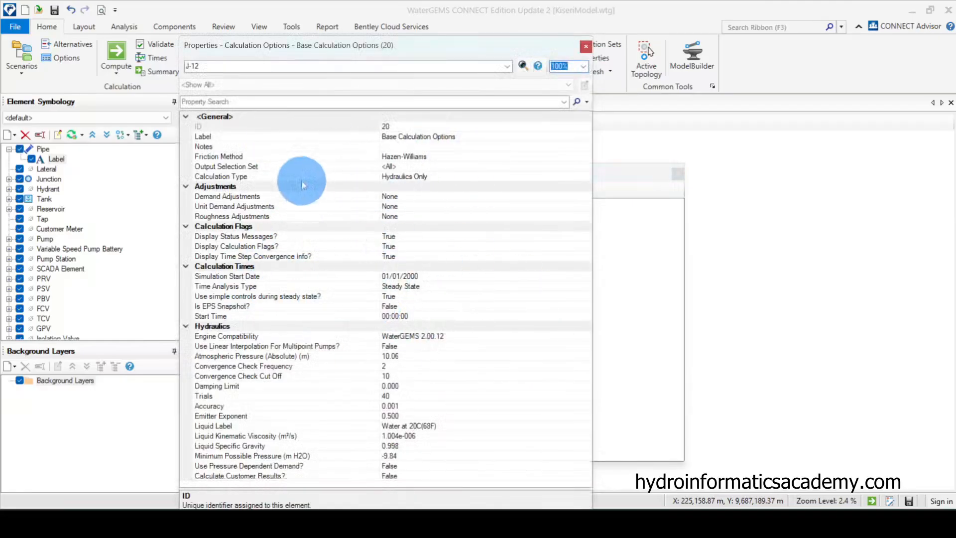
# Step: Review the friction method, output selection set and calculation type settings in the general calculation properties
pyautogui.click(256, 156)
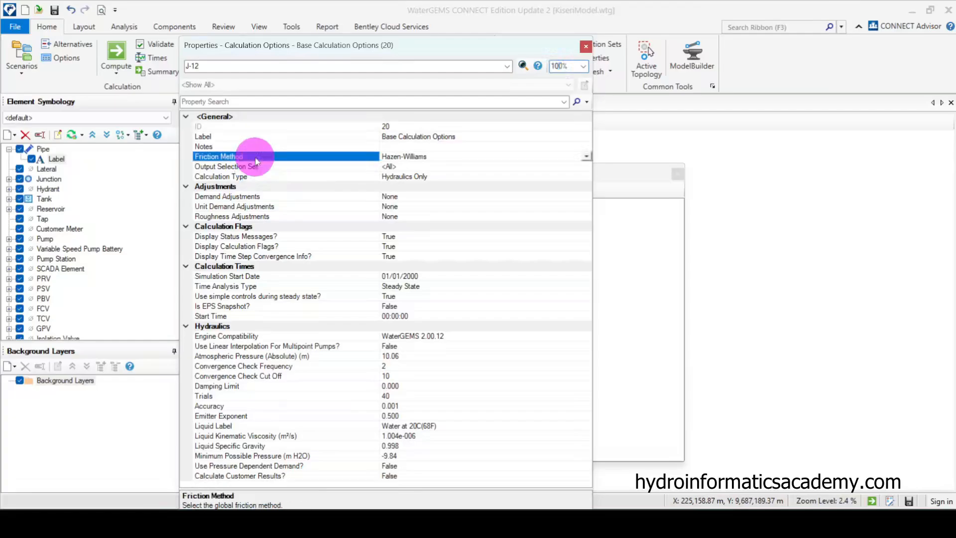
pyautogui.click(587, 158)
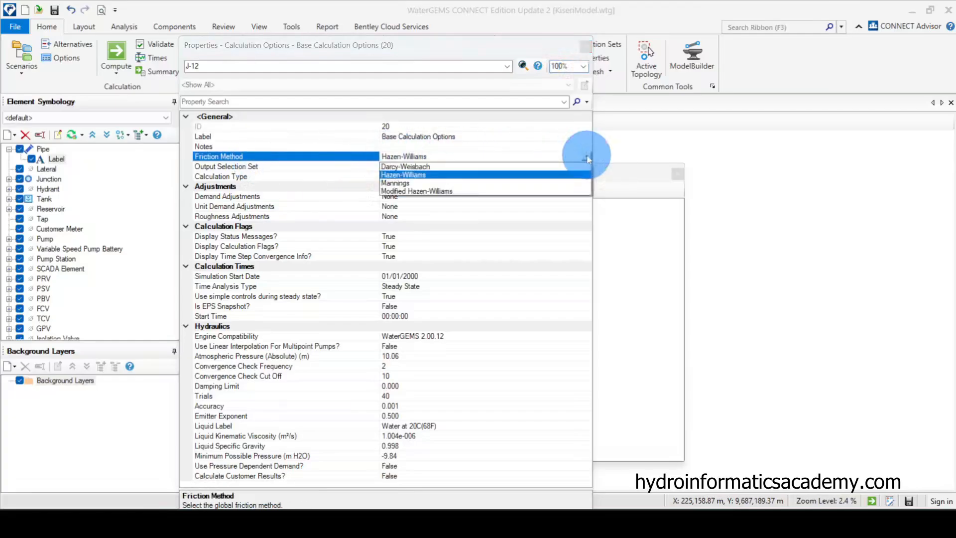
pyautogui.click(588, 158)
pyautogui.click(263, 168)
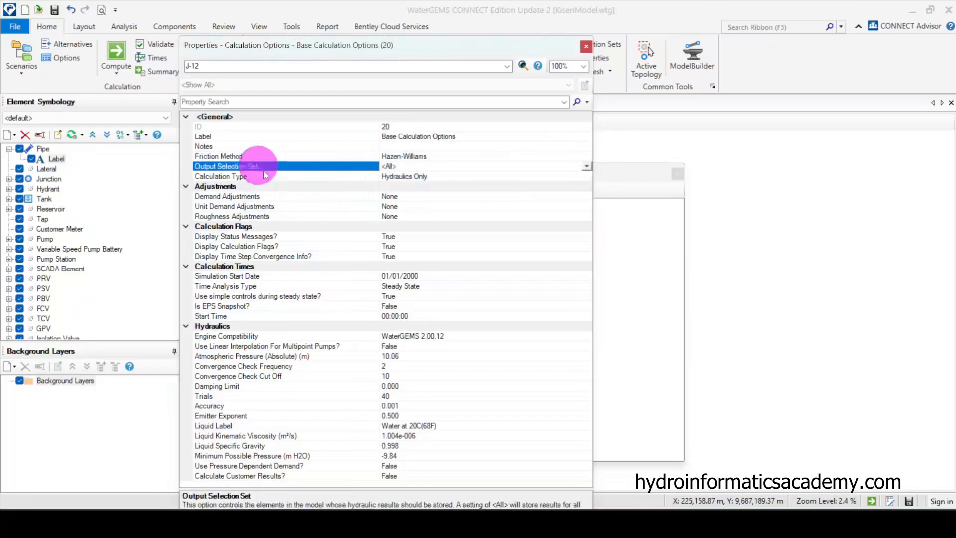
pyautogui.click(263, 177)
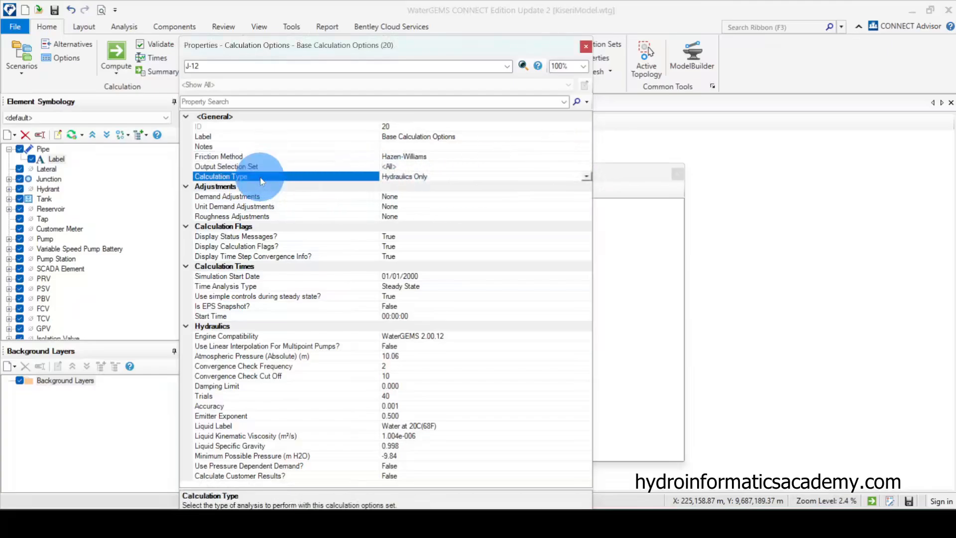
pyautogui.click(587, 177)
pyautogui.click(586, 177)
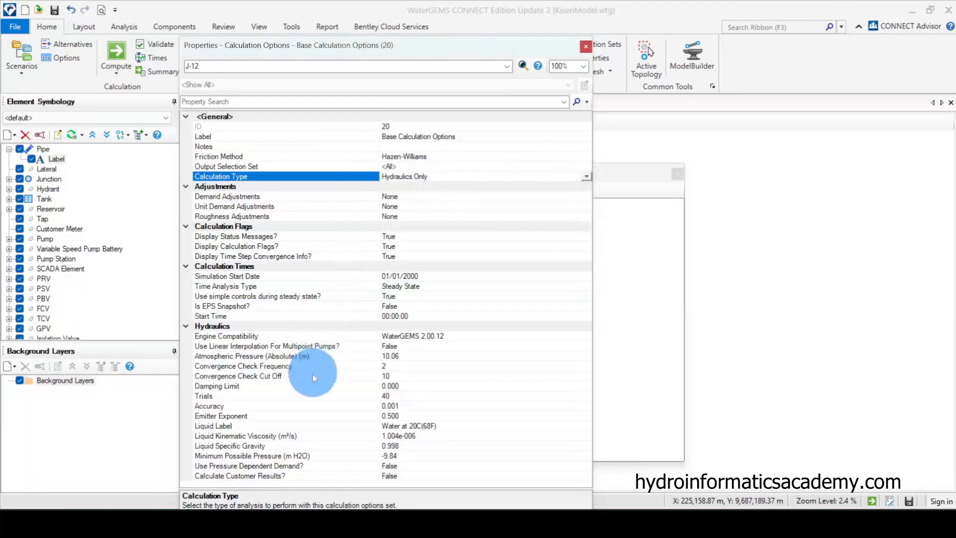
# Step: Check the engine compatibility choices in the hydraulics settings, and close the calculation properties
pyautogui.click(235, 337)
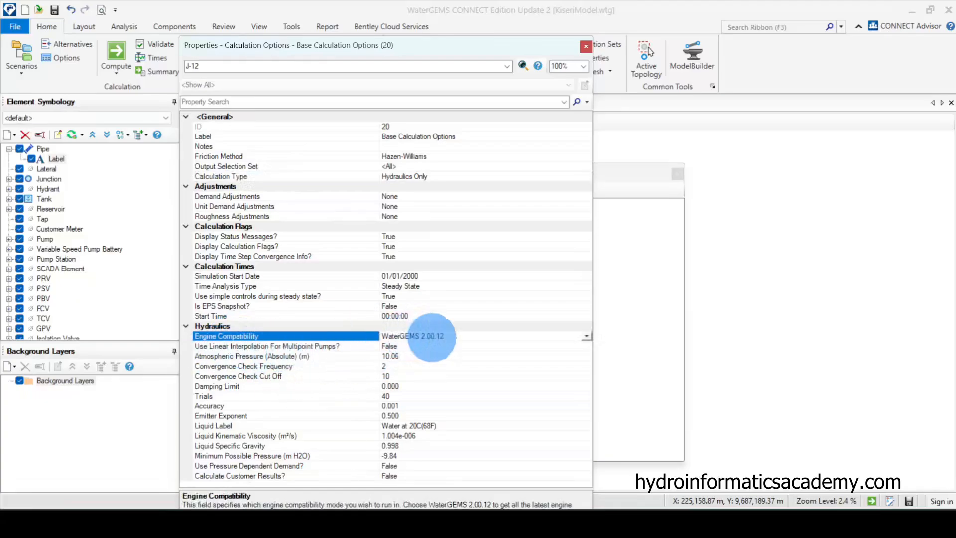
pyautogui.click(342, 335)
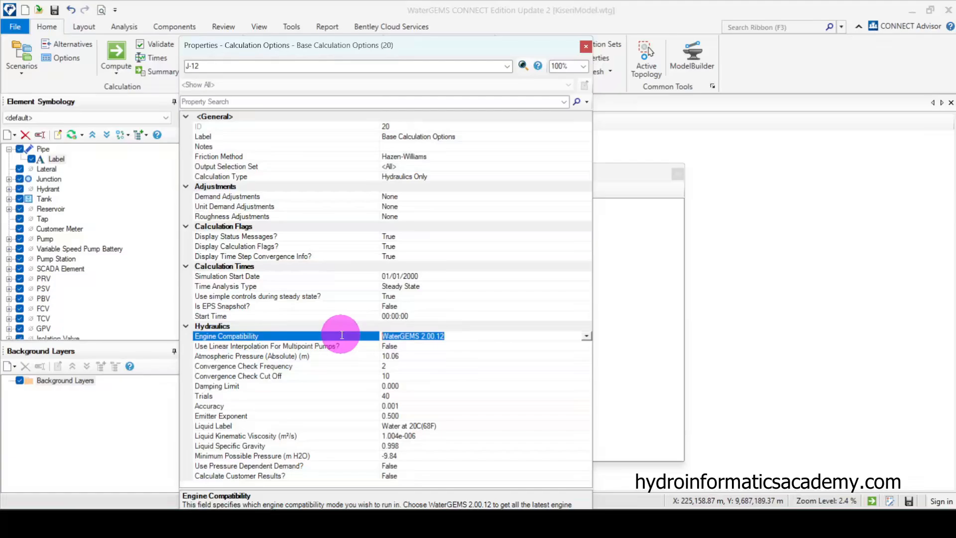
pyautogui.click(585, 336)
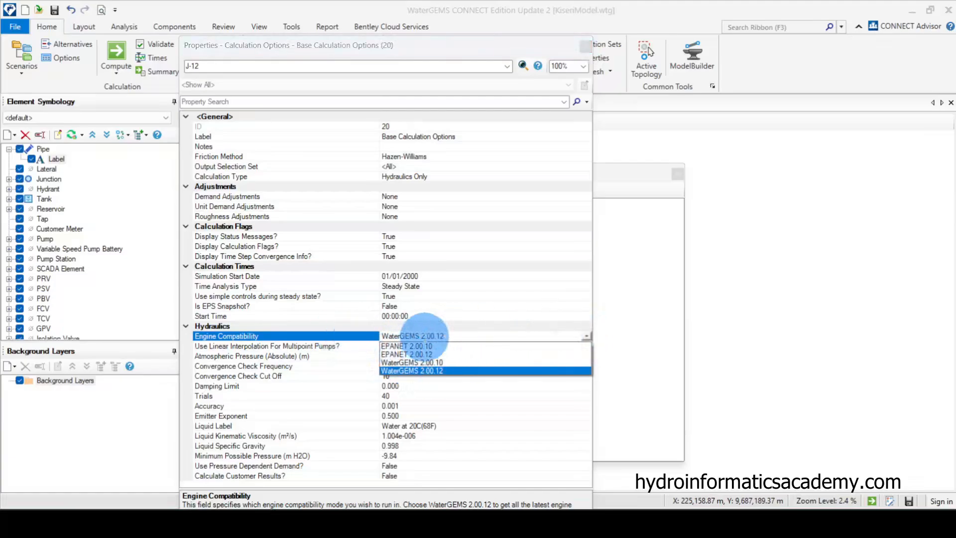
pyautogui.click(344, 343)
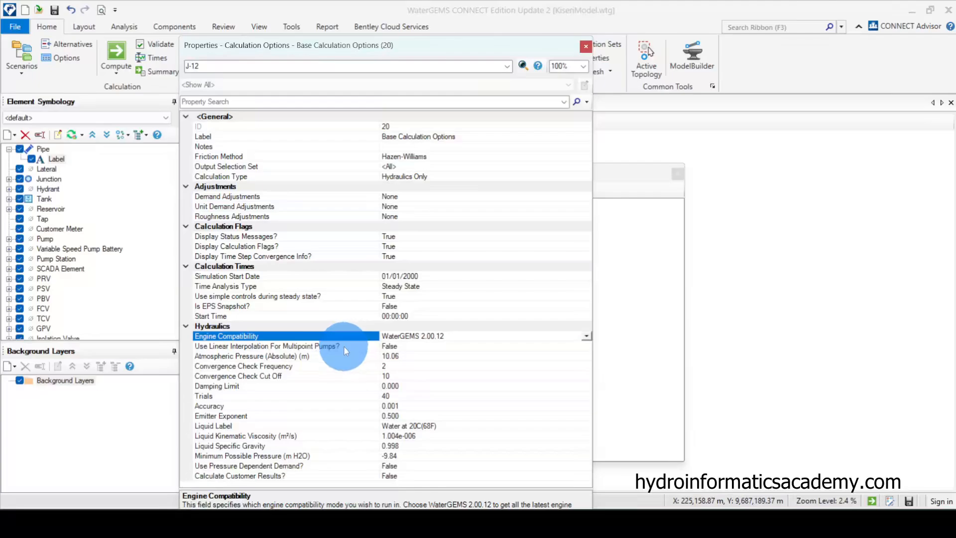
pyautogui.click(585, 47)
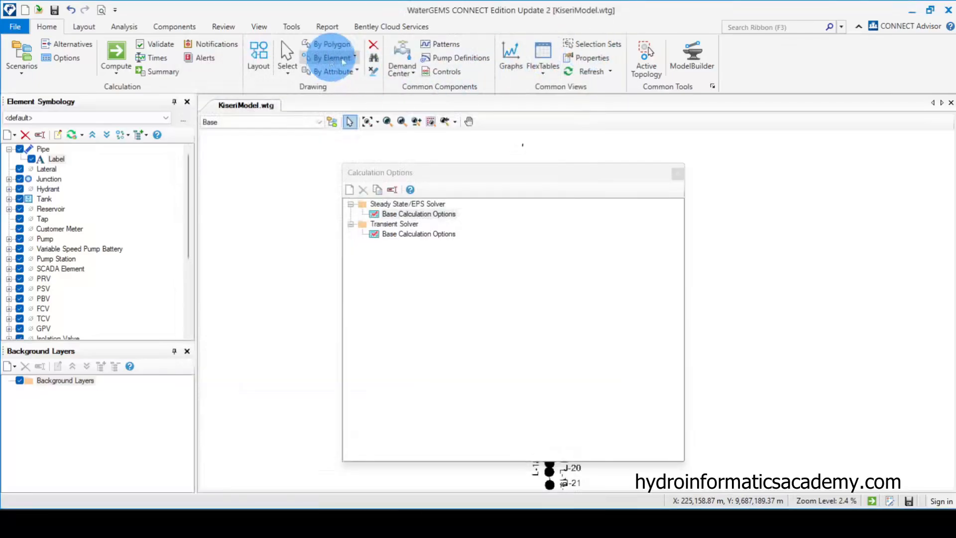
# Step: Open the program options and examine the units and display precisions assigned to the model quantities
pyautogui.click(298, 28)
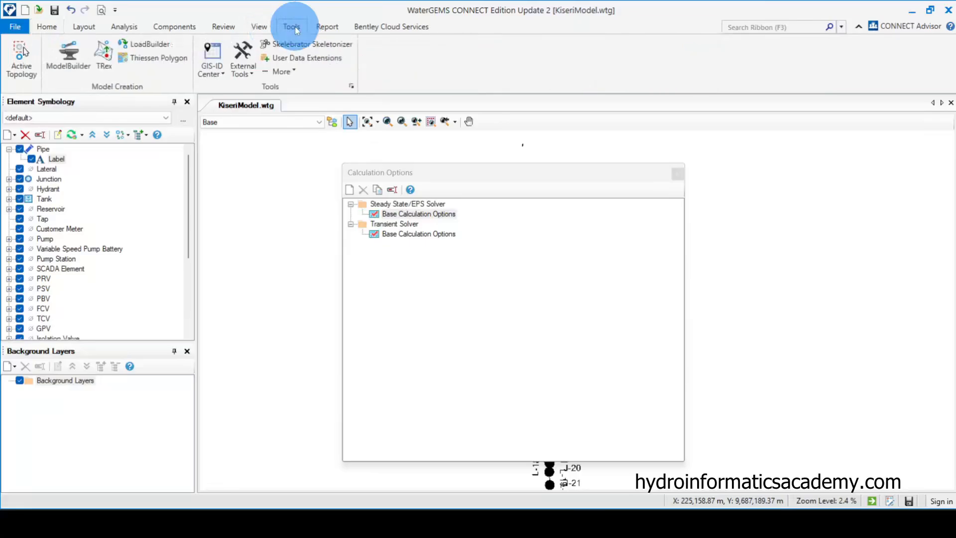
pyautogui.click(350, 83)
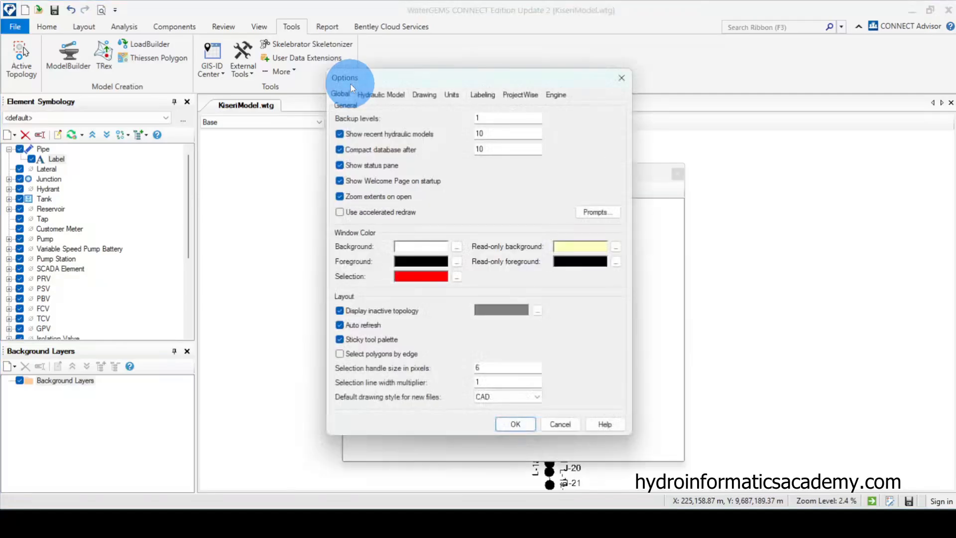
pyautogui.click(619, 78)
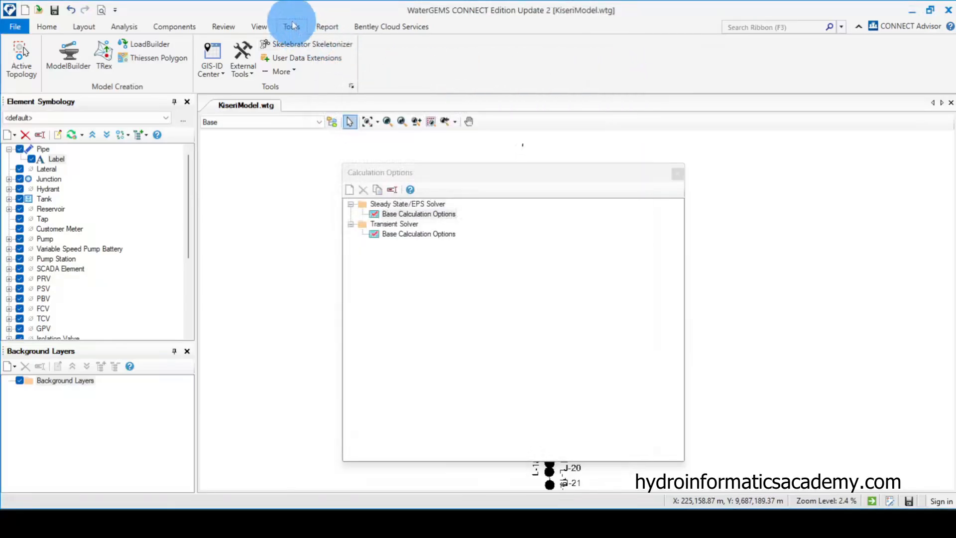
pyautogui.click(351, 86)
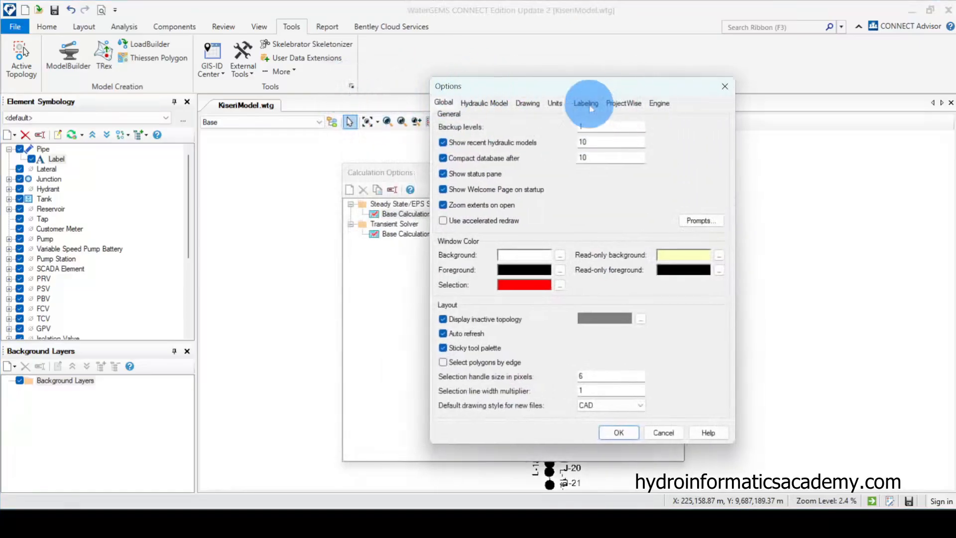
pyautogui.moveTo(604, 87); pyautogui.dragTo(542, 105)
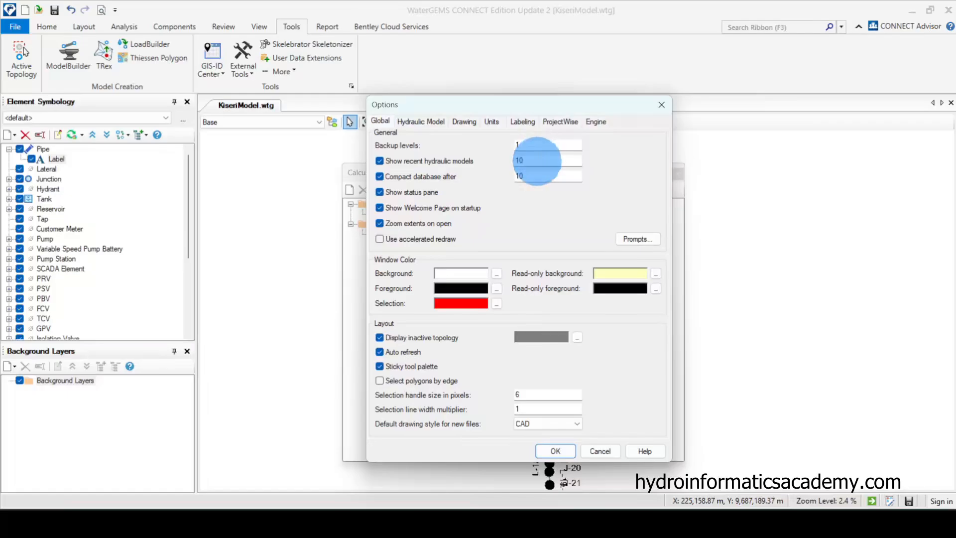
pyautogui.click(492, 123)
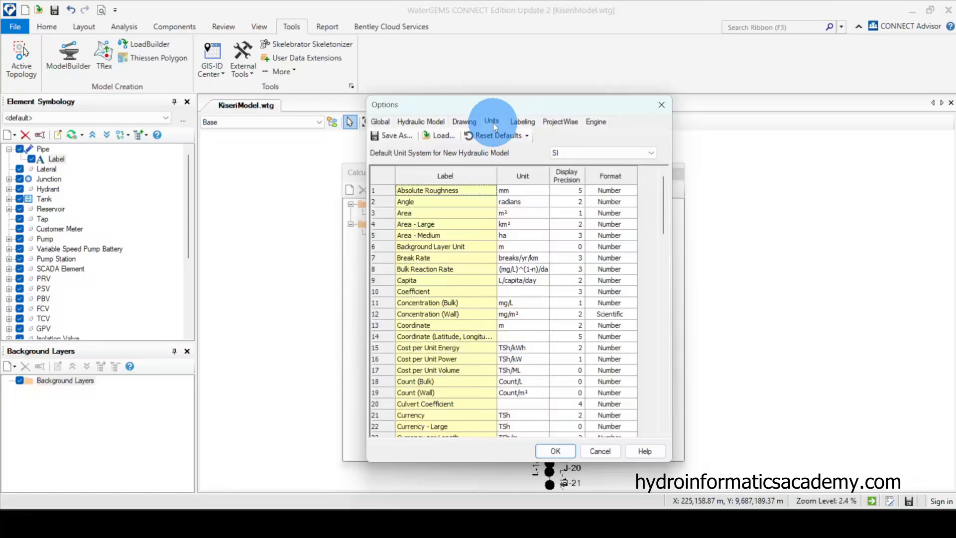
pyautogui.scroll(-9, 508, 234)
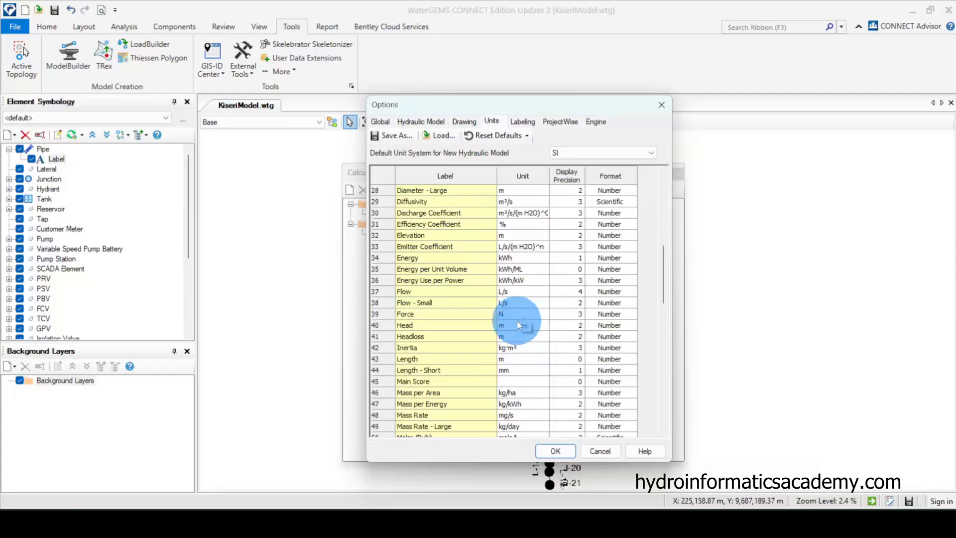
pyautogui.scroll(-5, 518, 325)
pyautogui.scroll(14, 518, 325)
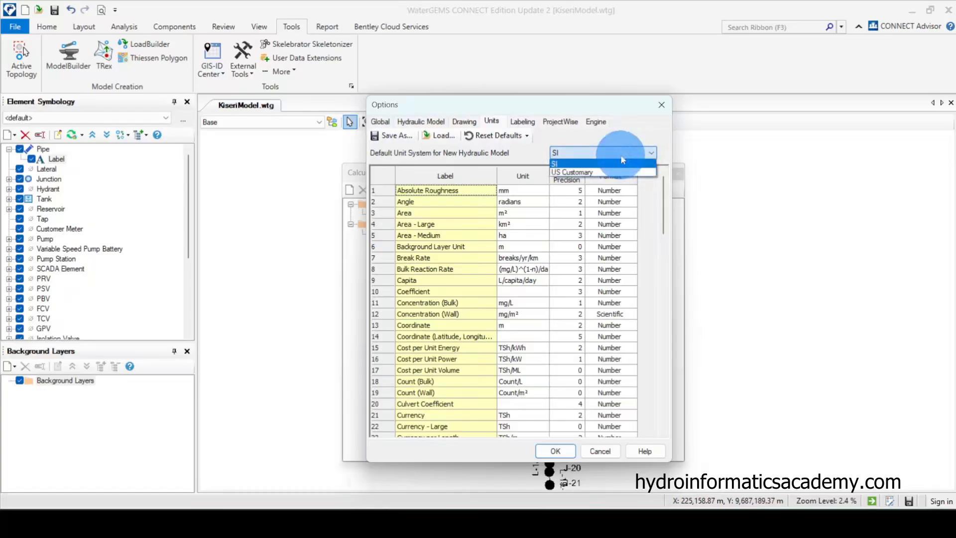
# Step: Choose SI as the default unit system for new hydraulic models and accept the options
pyautogui.click(568, 151)
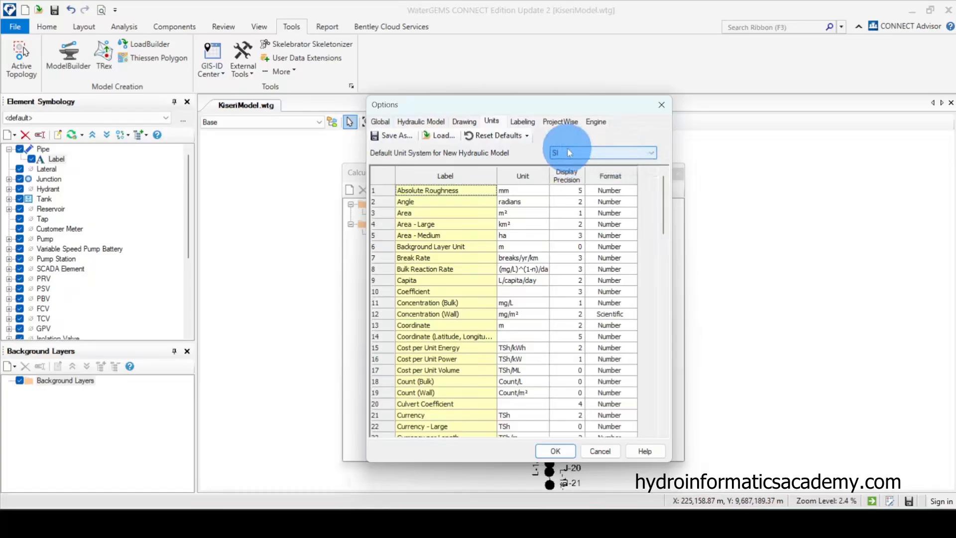
pyautogui.click(574, 152)
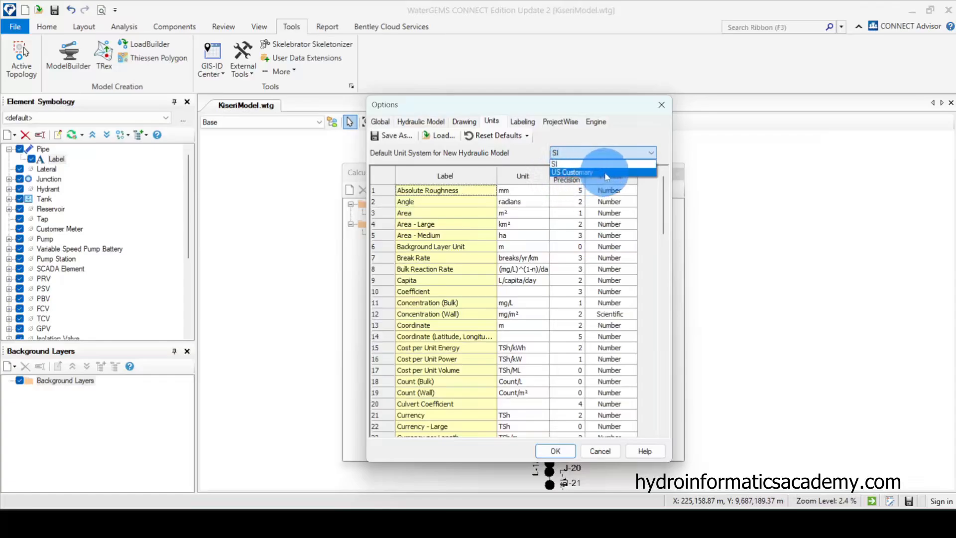
pyautogui.click(560, 164)
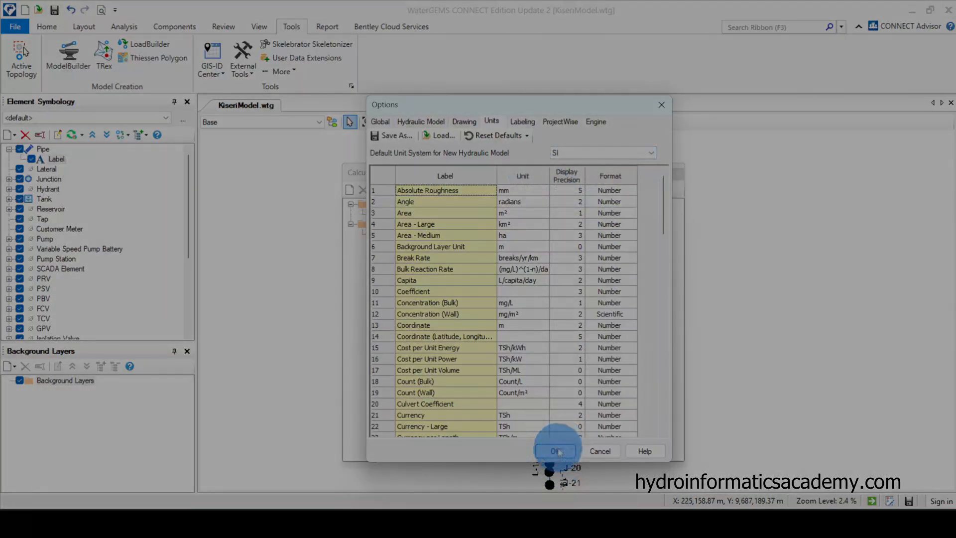
pyautogui.click(553, 450)
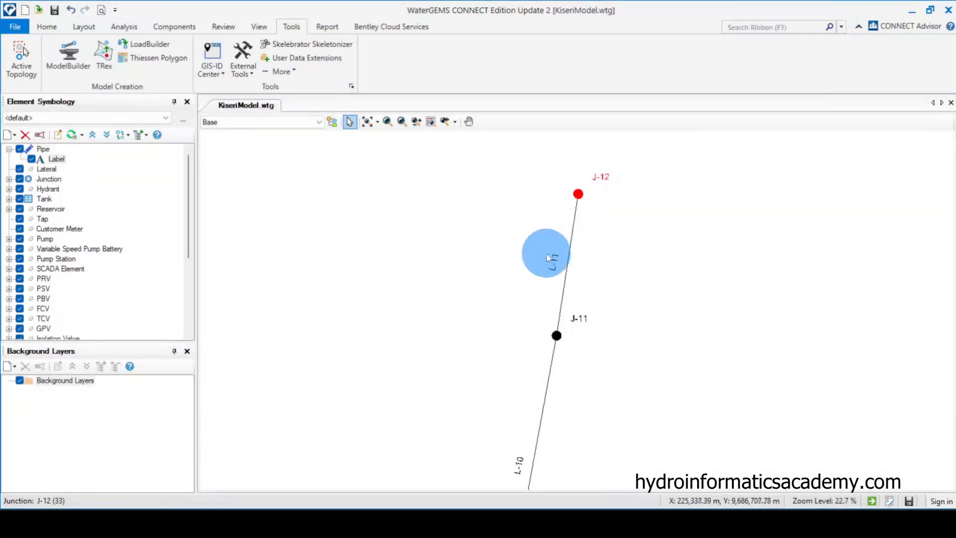
# Step: Start laying out network elements and place a reservoir west of junction J-12, roughly level with it
pyautogui.scroll(-2, 659, 271)
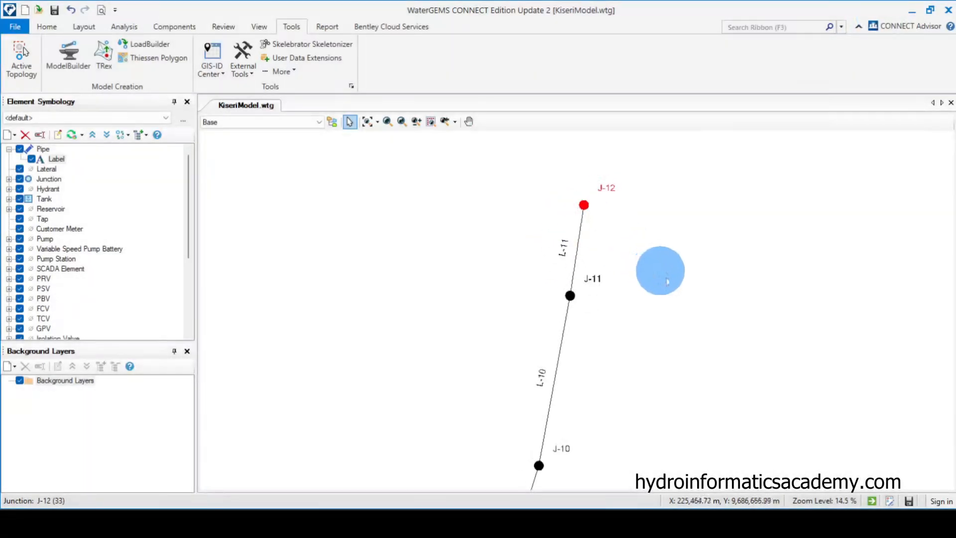
pyautogui.scroll(3, 621, 252)
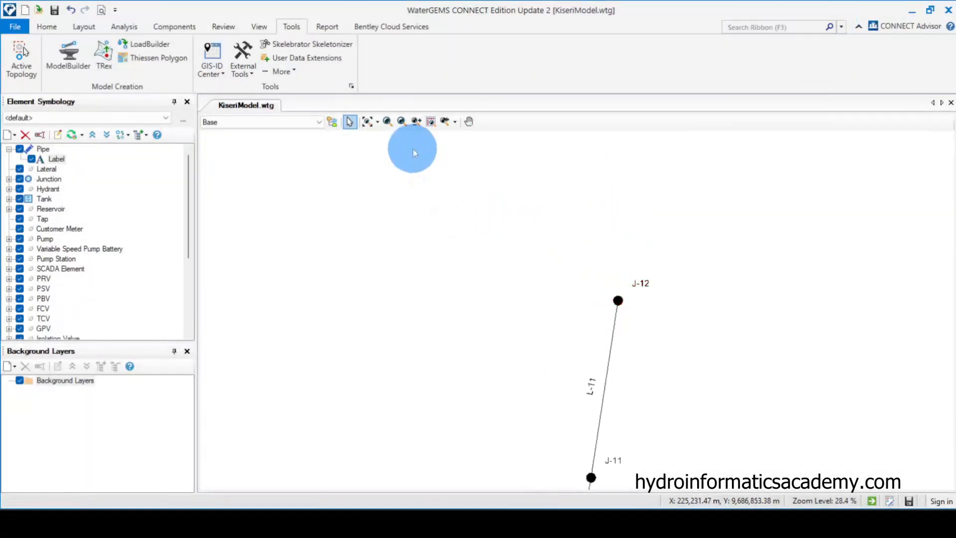
pyautogui.click(56, 32)
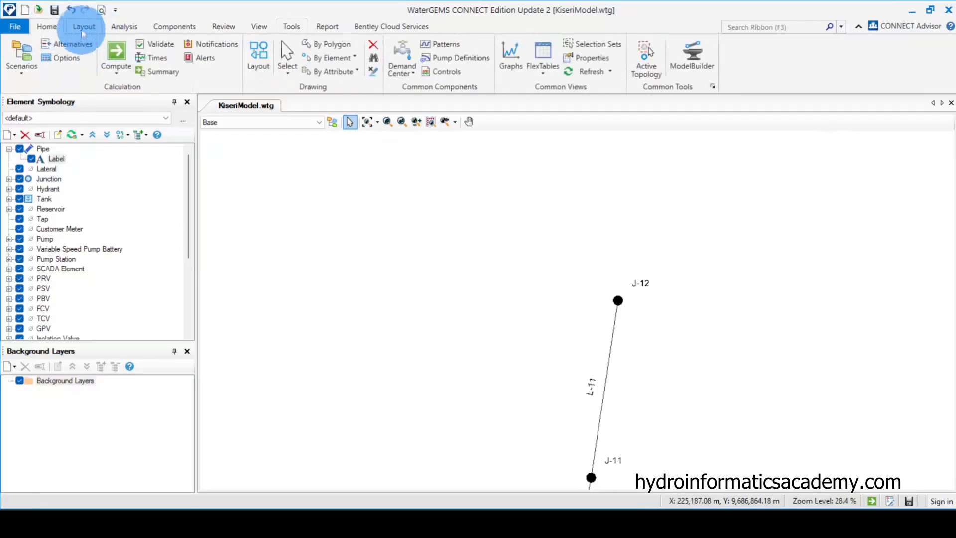
pyautogui.click(84, 29)
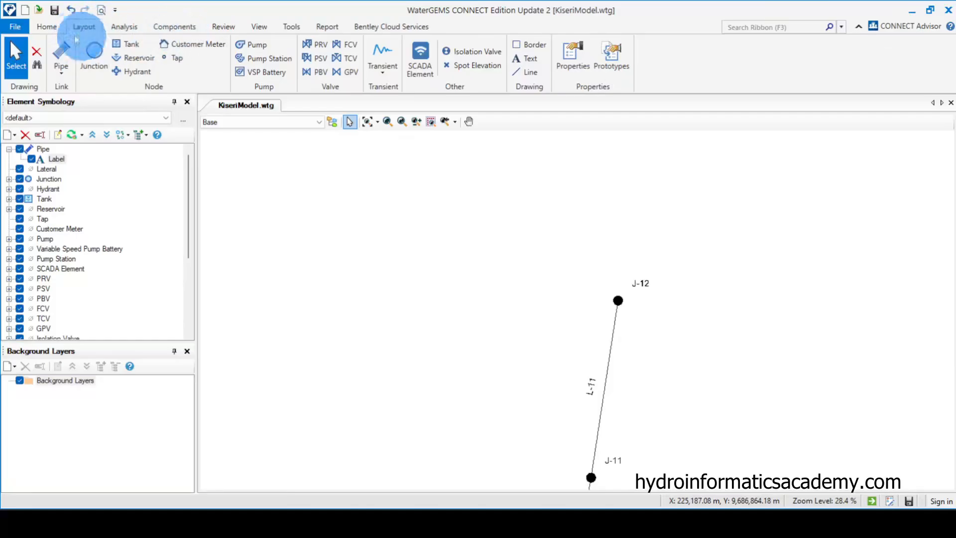
pyautogui.click(53, 28)
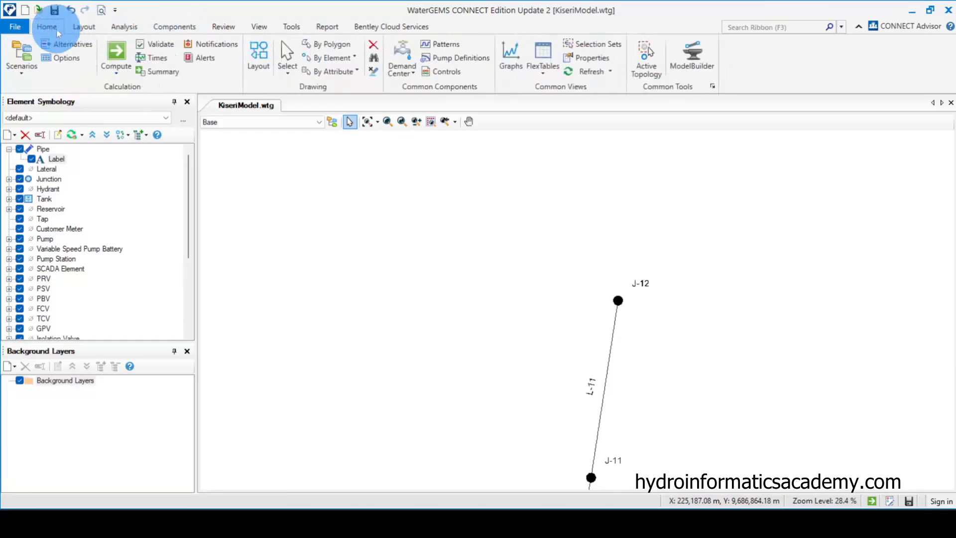
pyautogui.click(259, 52)
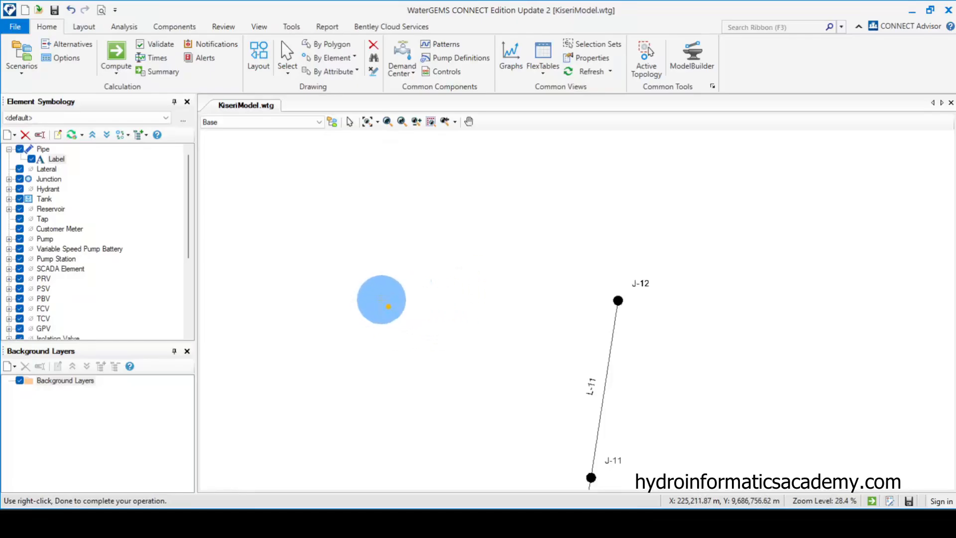
pyautogui.rightClick(396, 302)
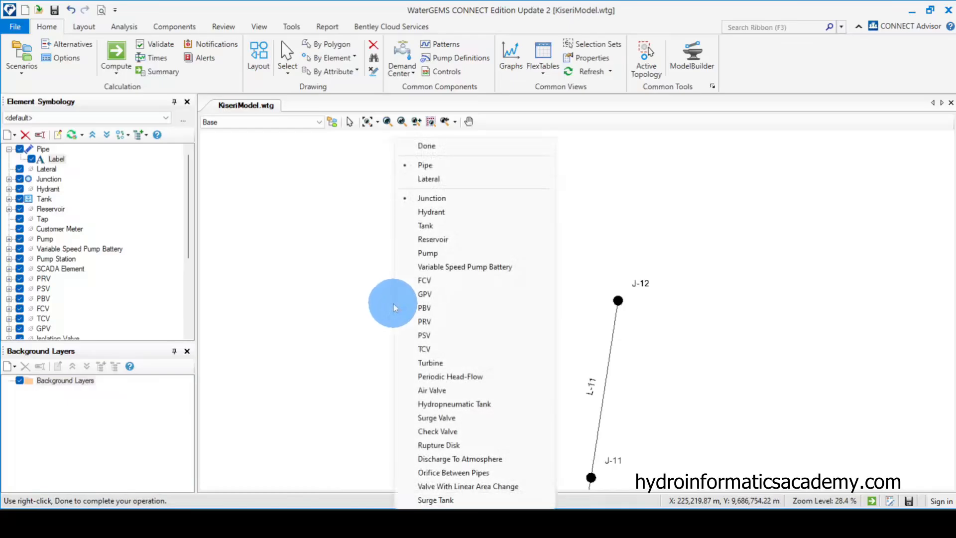
pyautogui.click(456, 240)
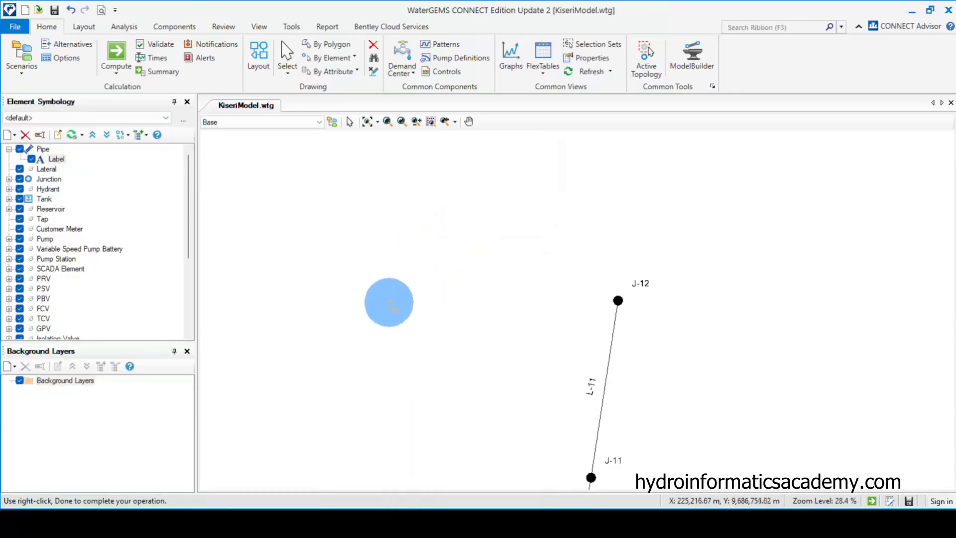
pyautogui.click(394, 302)
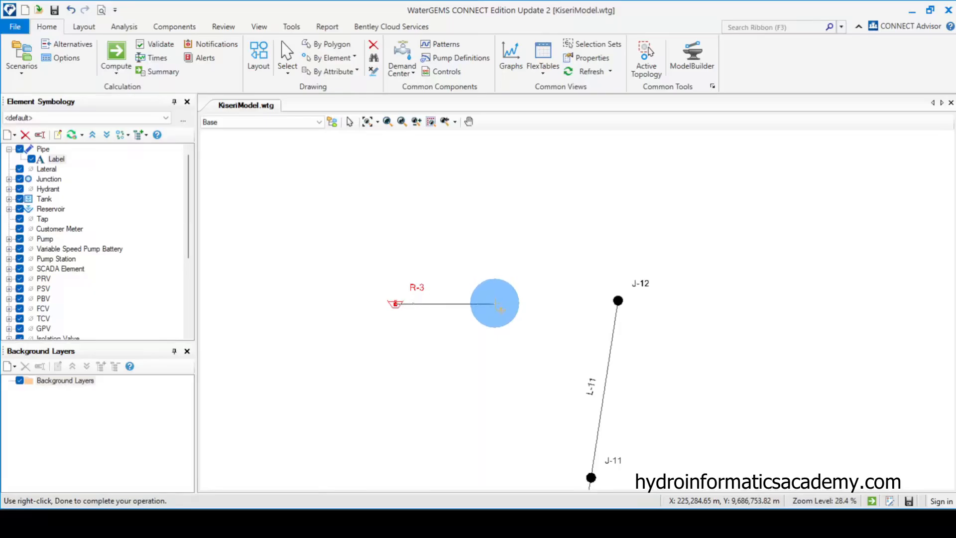
# Step: Place a pump about halfway between reservoir R-3 and junction J-12, connected by a pipe from the reservoir
pyautogui.rightClick(497, 305)
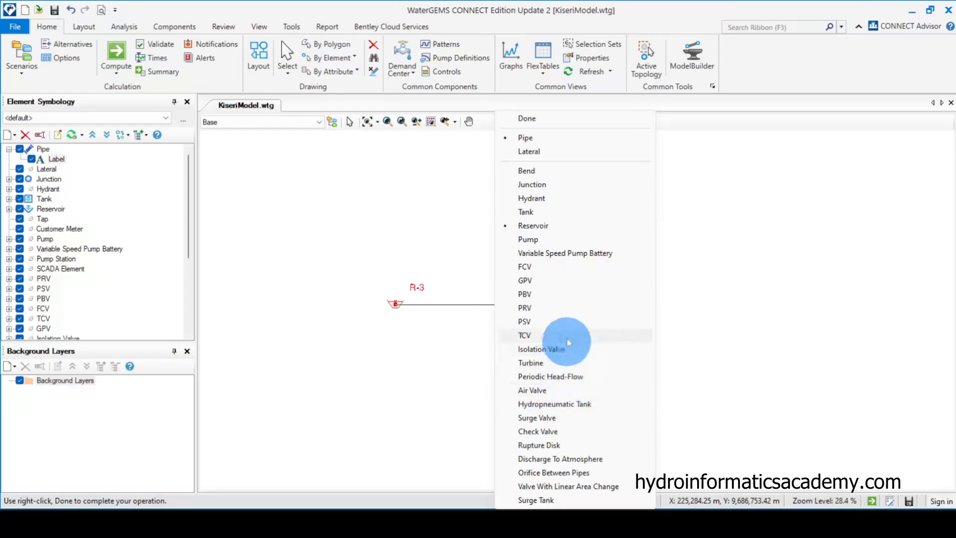
pyautogui.click(546, 244)
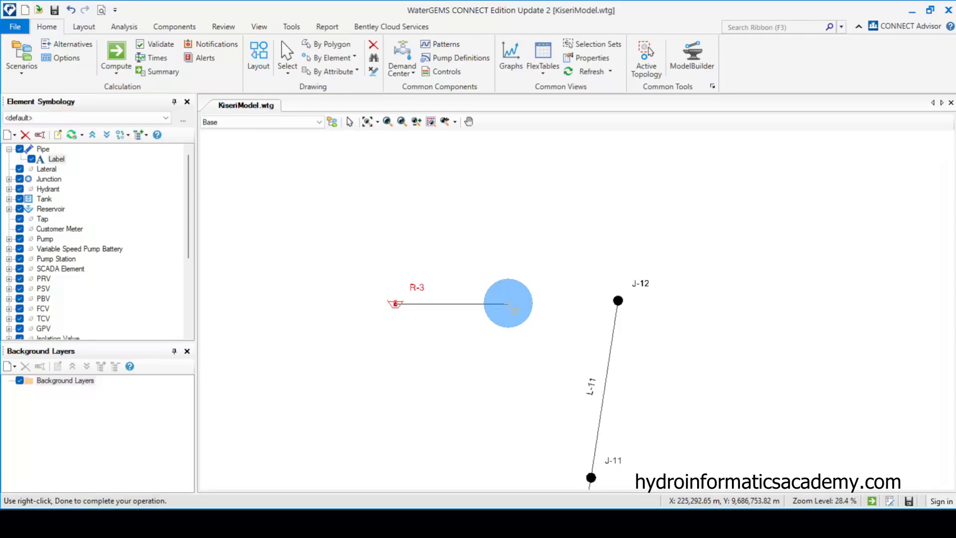
pyautogui.click(507, 302)
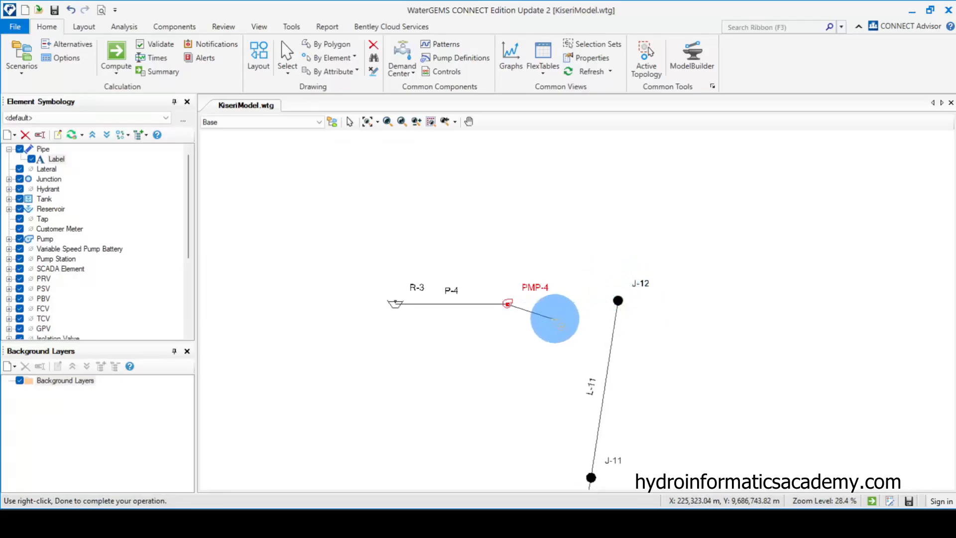
# Step: Connect the new pump to the existing junction J-12 with a pipe and finish the layout
pyautogui.rightClick(555, 319)
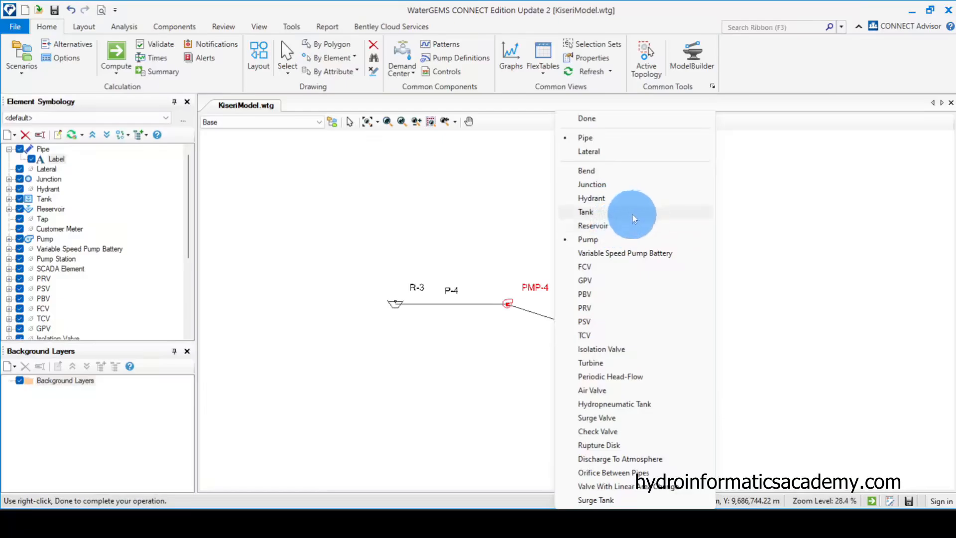
pyautogui.click(619, 185)
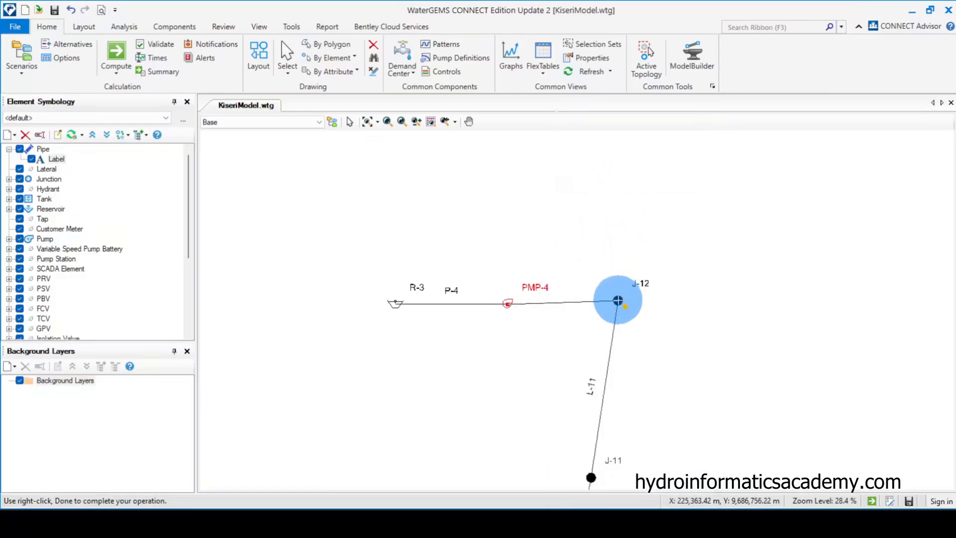
pyautogui.click(617, 300)
pyautogui.rightClick(622, 214)
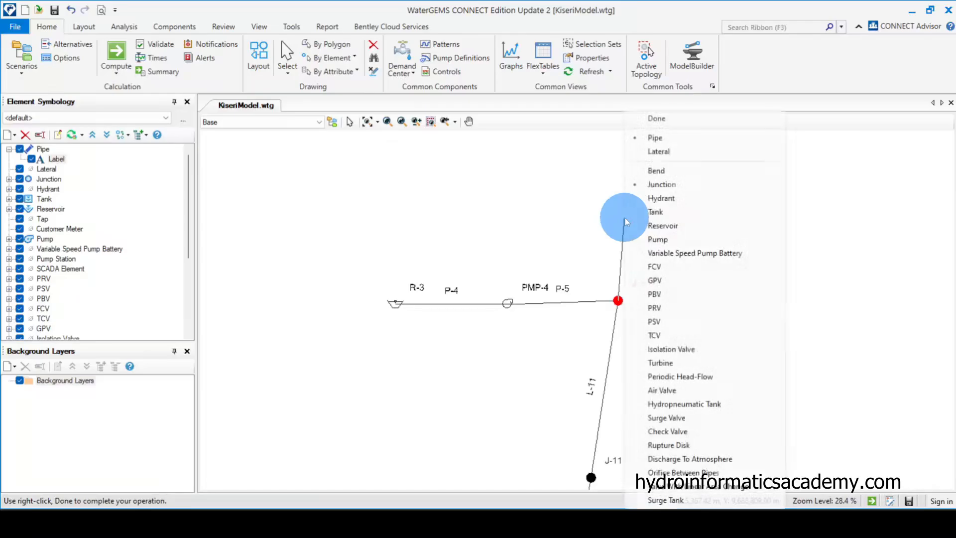
pyautogui.click(662, 119)
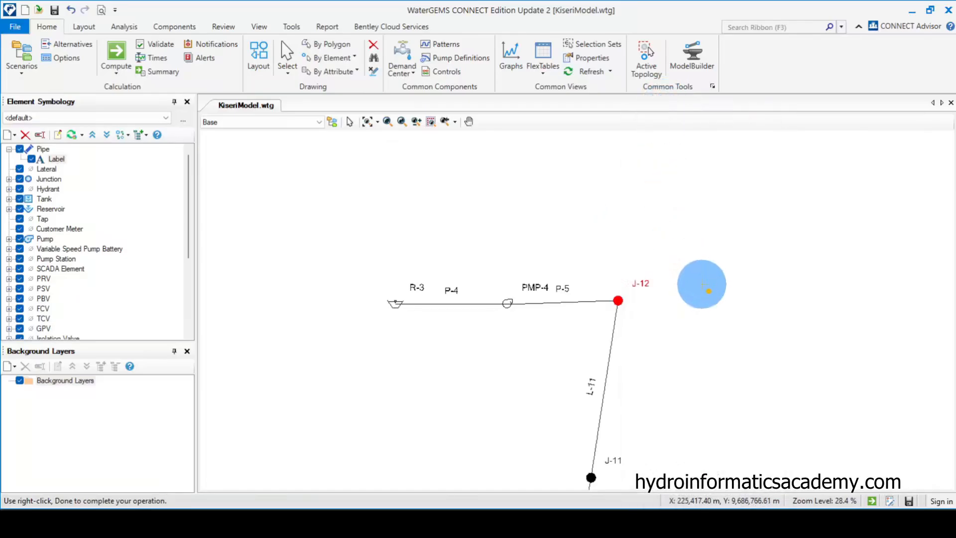
pyautogui.rightClick(667, 132)
pyautogui.click(686, 145)
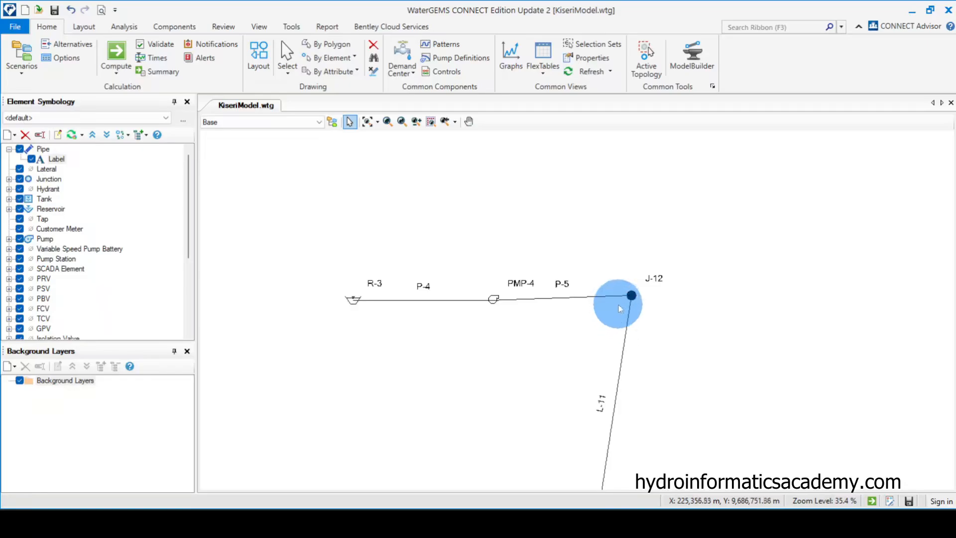
# Step: Select junction J-12, examine the start of the rising main in Google Earth Pro, and return to the WaterGEMS model
pyautogui.click(631, 296)
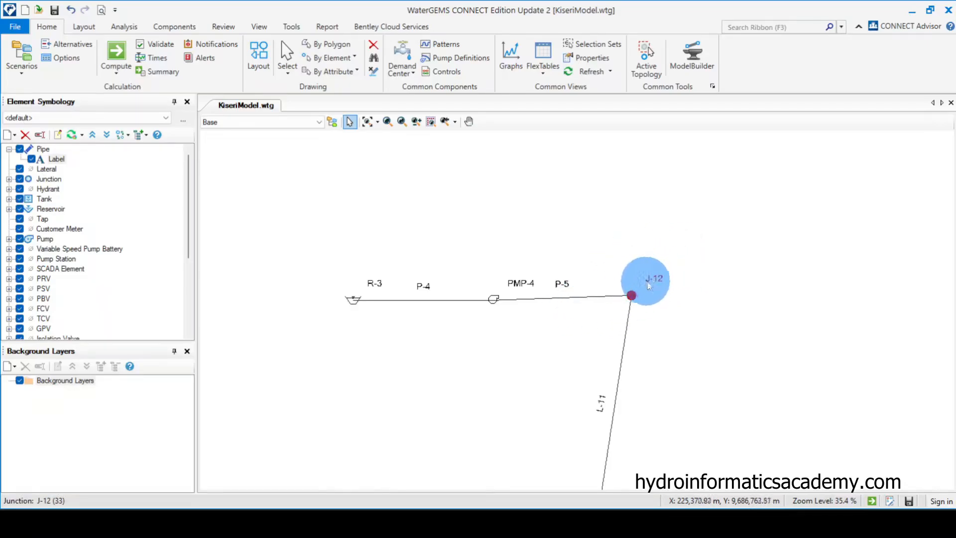
pyautogui.click(474, 527)
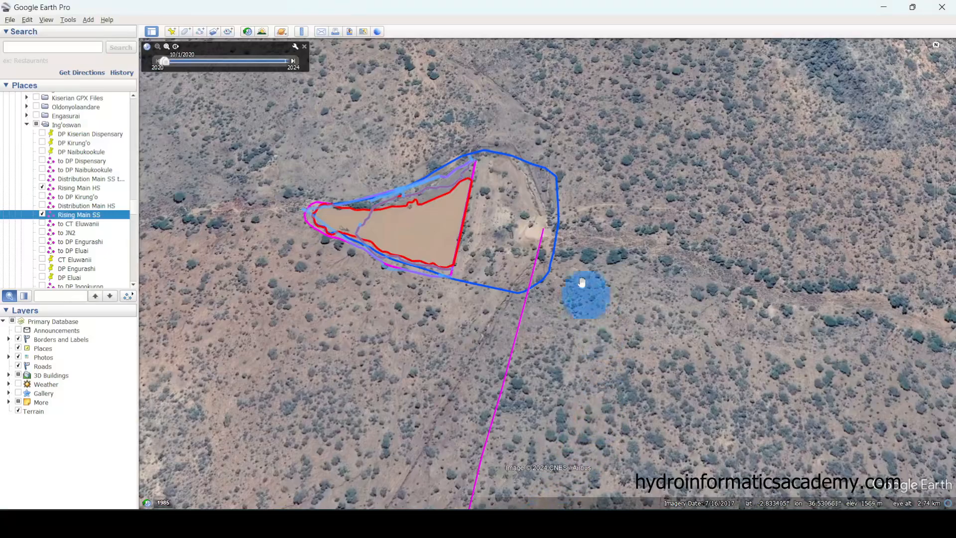
pyautogui.scroll(3, 544, 235)
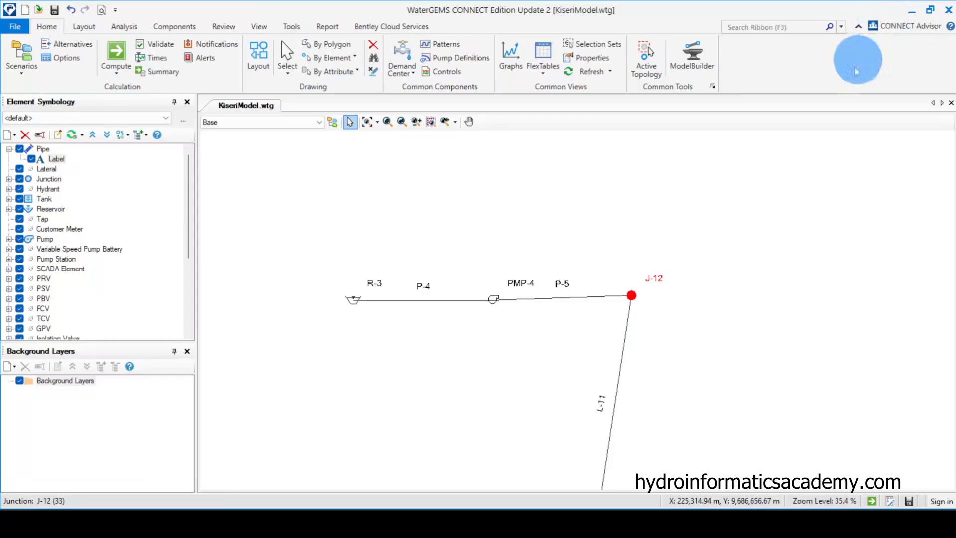
pyautogui.click(883, 7)
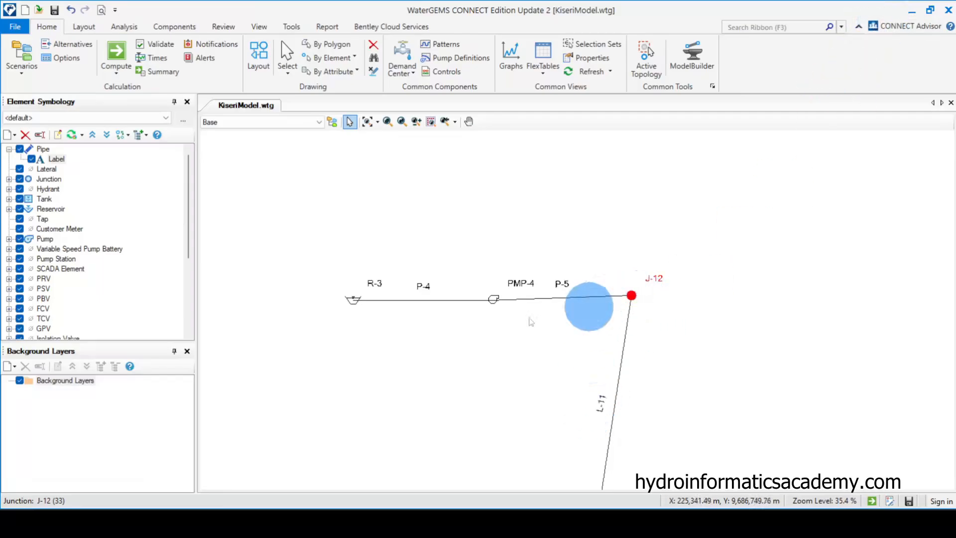
# Step: Copy the elevation from the properties of junction J-12 and close them
pyautogui.click(492, 299)
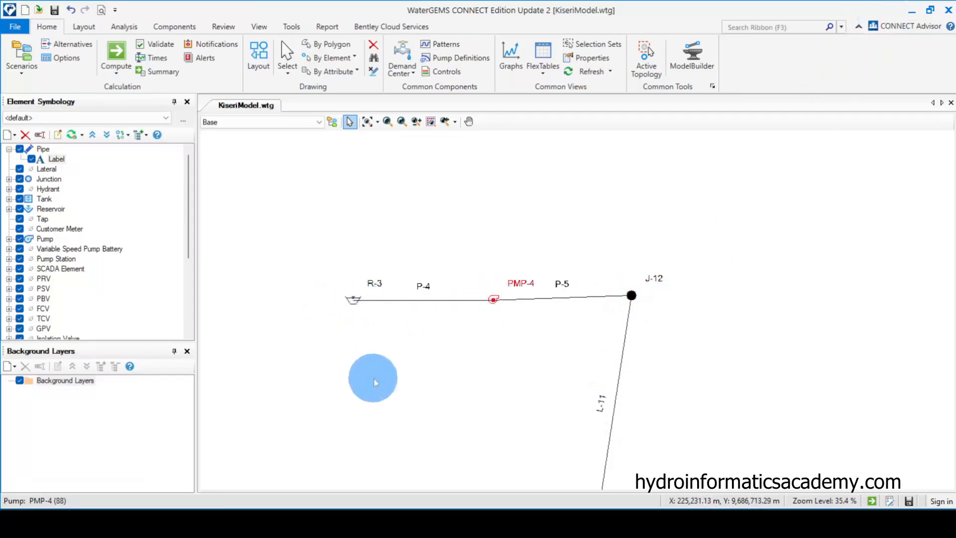
pyautogui.click(322, 349)
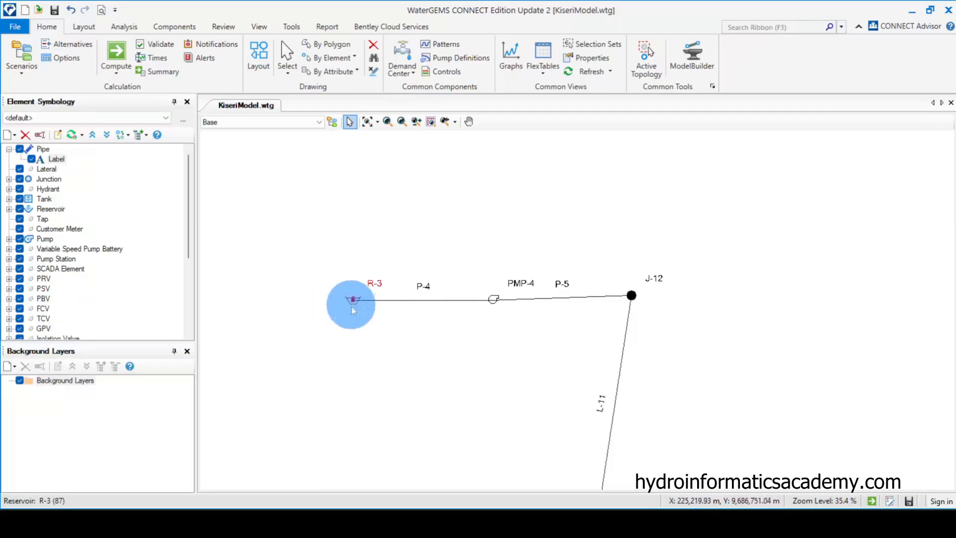
pyautogui.doubleClick(631, 296)
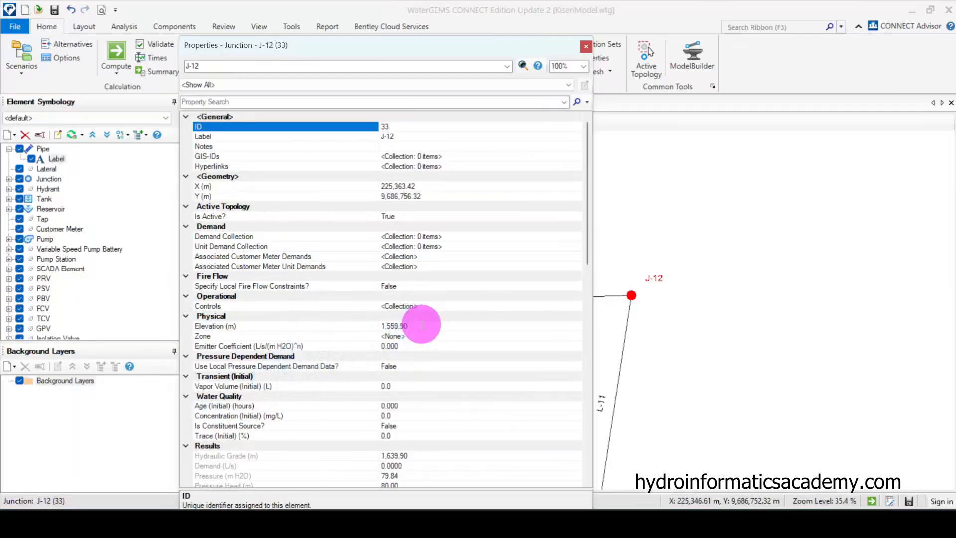
pyautogui.click(422, 326)
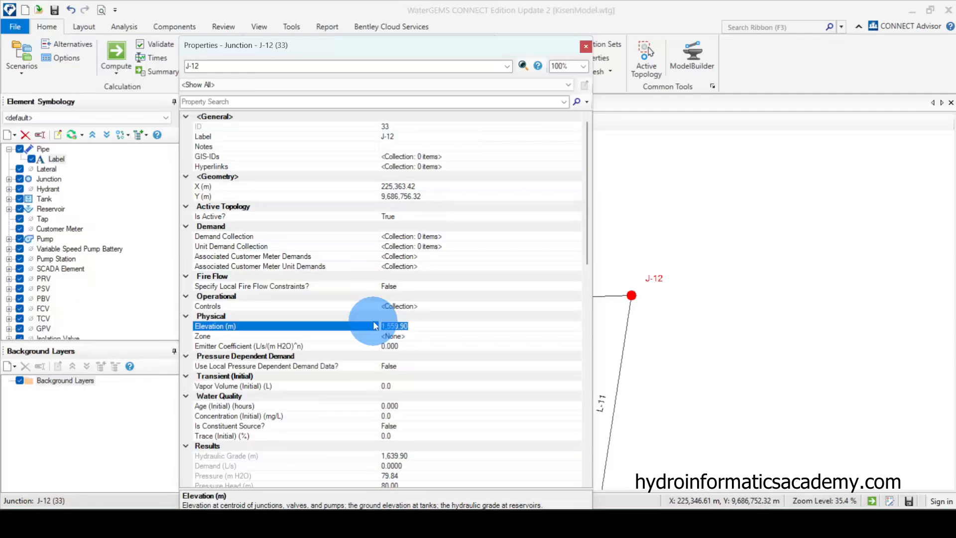
pyautogui.click(585, 46)
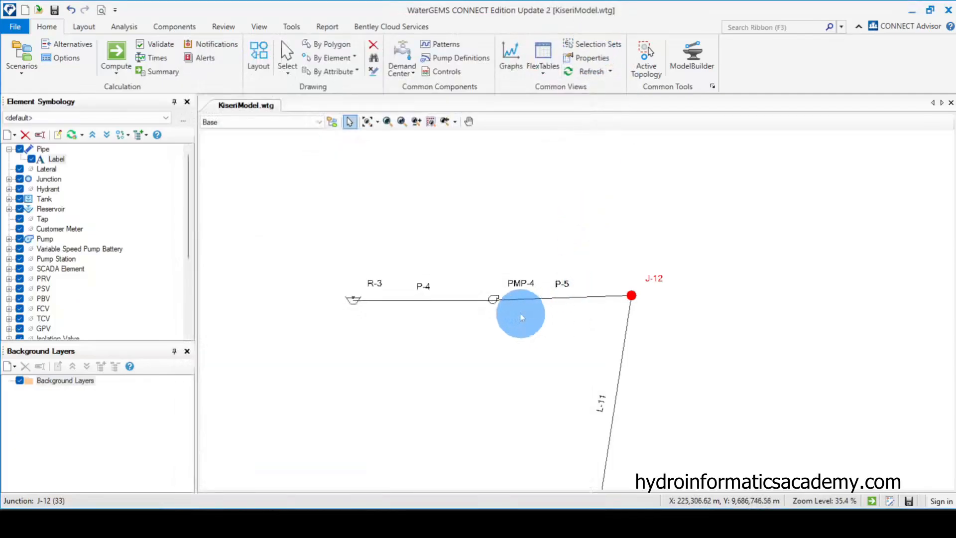
# Step: Set the elevation of pump PMP-4 to 1,559.90 m and close its properties
pyautogui.doubleClick(492, 301)
pyautogui.click(229, 297)
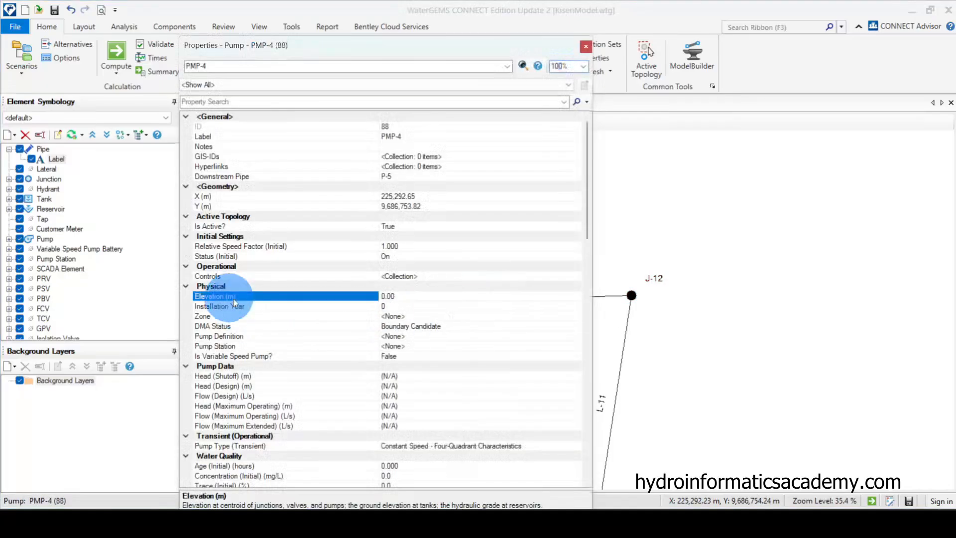
pyautogui.click(415, 297)
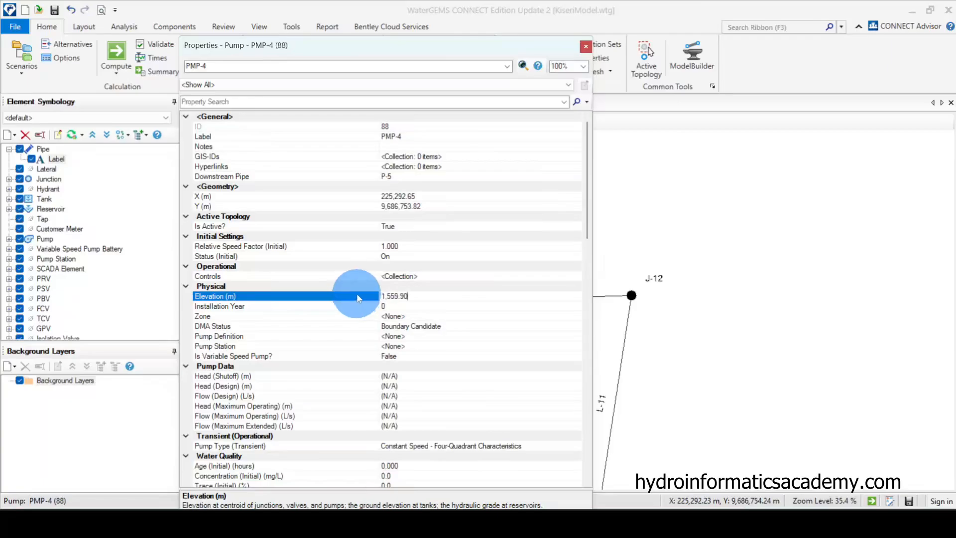
pyautogui.click(585, 45)
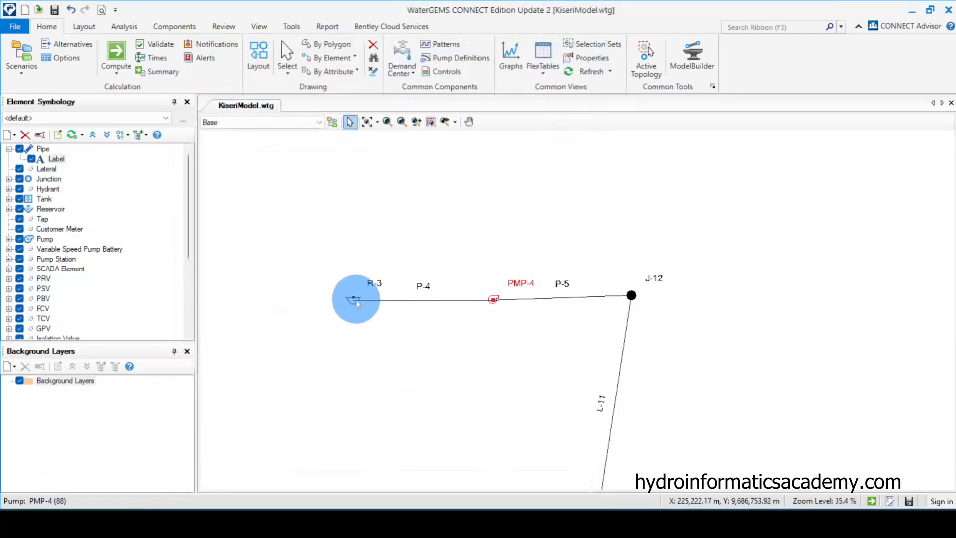
# Step: Set the physical elevation of reservoir R-3 to 1,559.90 m and close its properties
pyautogui.doubleClick(355, 301)
pyautogui.click(269, 297)
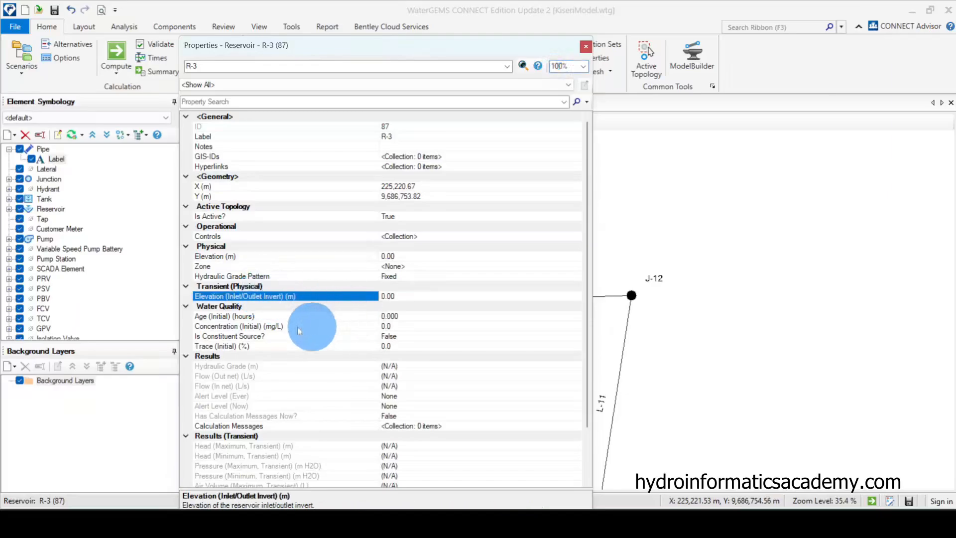
pyautogui.click(262, 326)
pyautogui.click(255, 297)
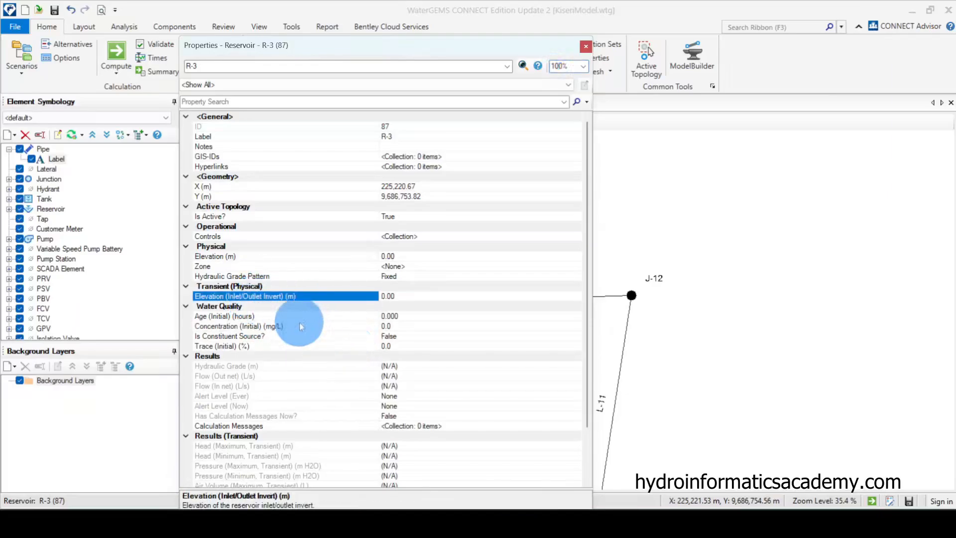
pyautogui.click(255, 256)
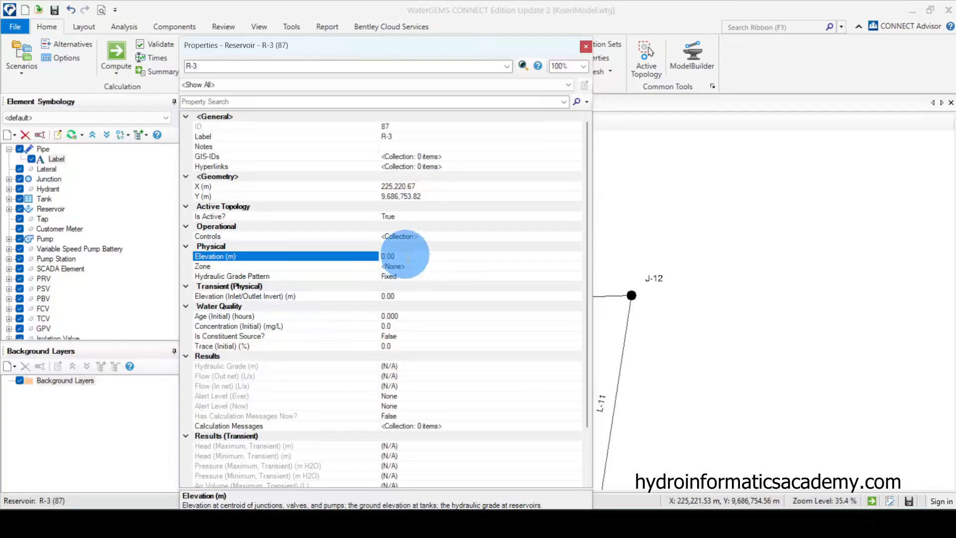
pyautogui.write('1200')
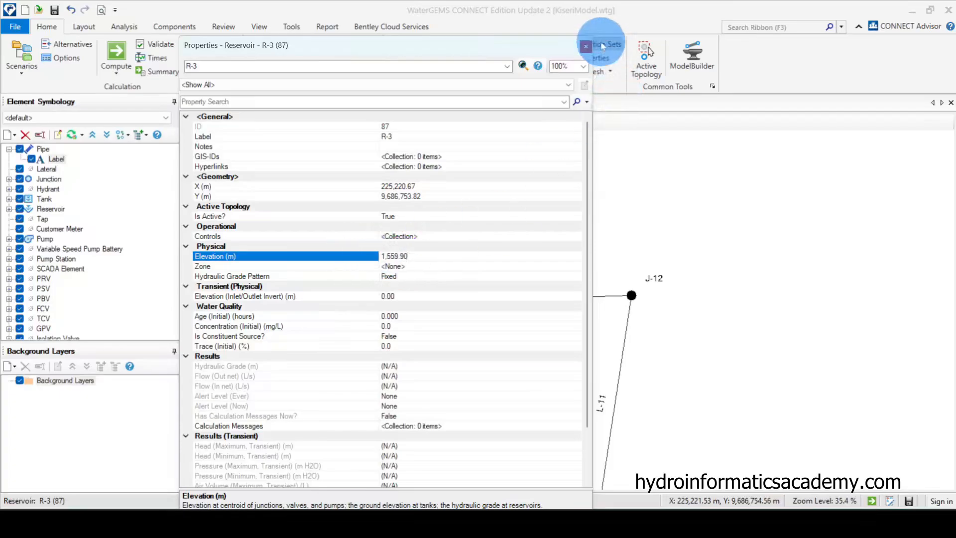
pyautogui.click(586, 45)
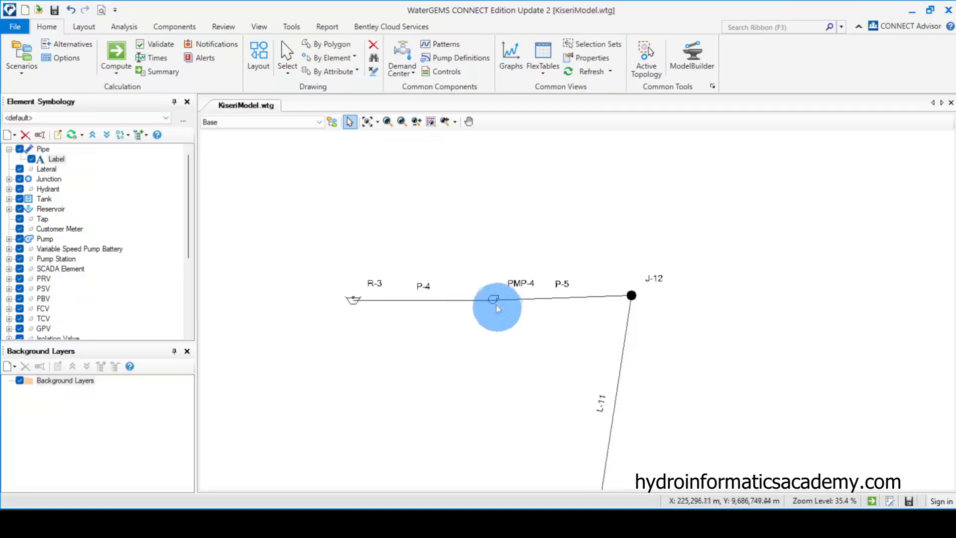
# Step: Check which pump definitions can be assigned in the properties of pump PMP-4, and close them without choosing one
pyautogui.doubleClick(495, 300)
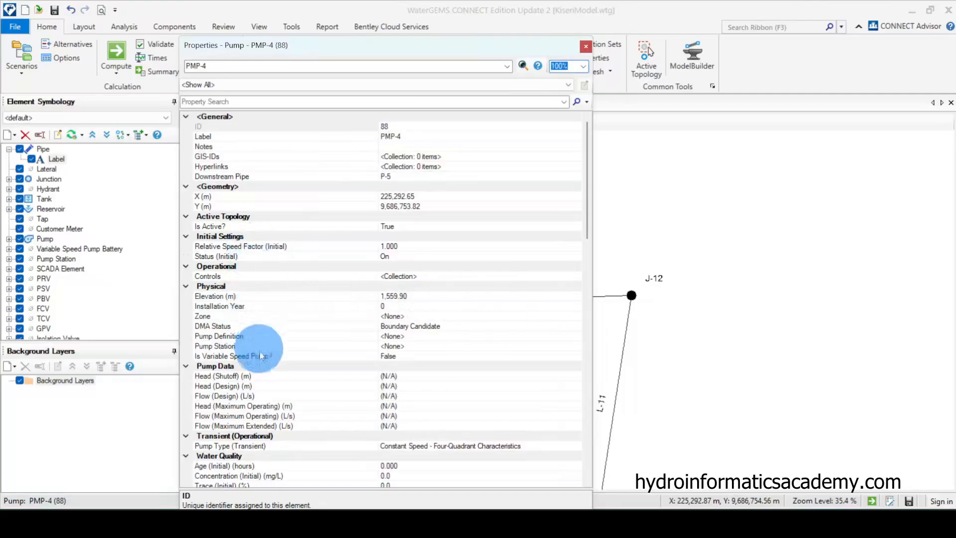
pyautogui.scroll(-3, 259, 348)
pyautogui.scroll(2, 268, 383)
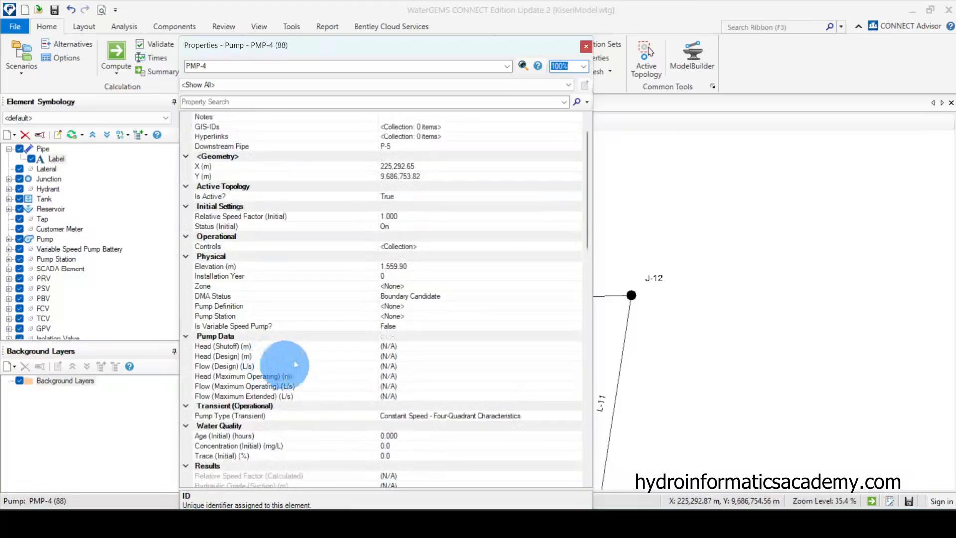
pyautogui.click(254, 306)
pyautogui.click(575, 306)
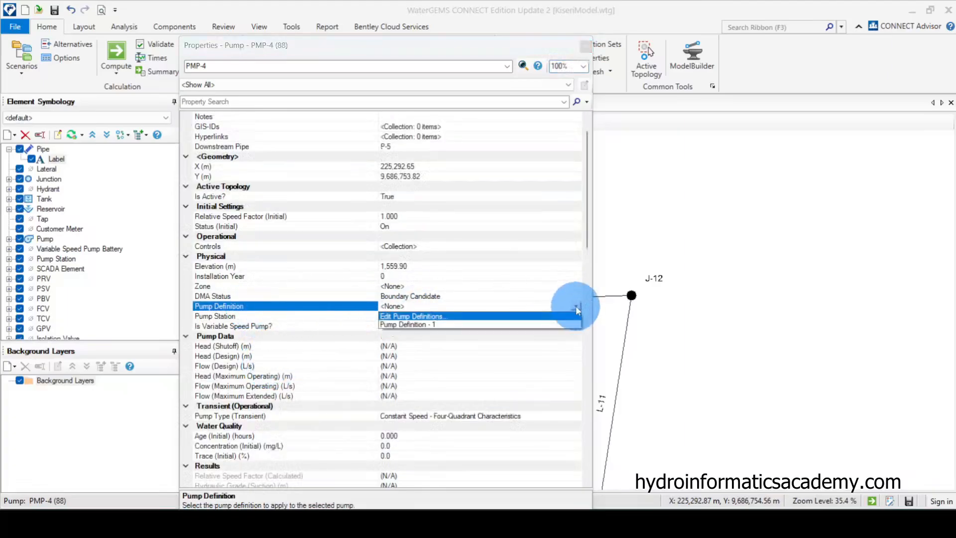
pyautogui.click(575, 307)
pyautogui.click(586, 46)
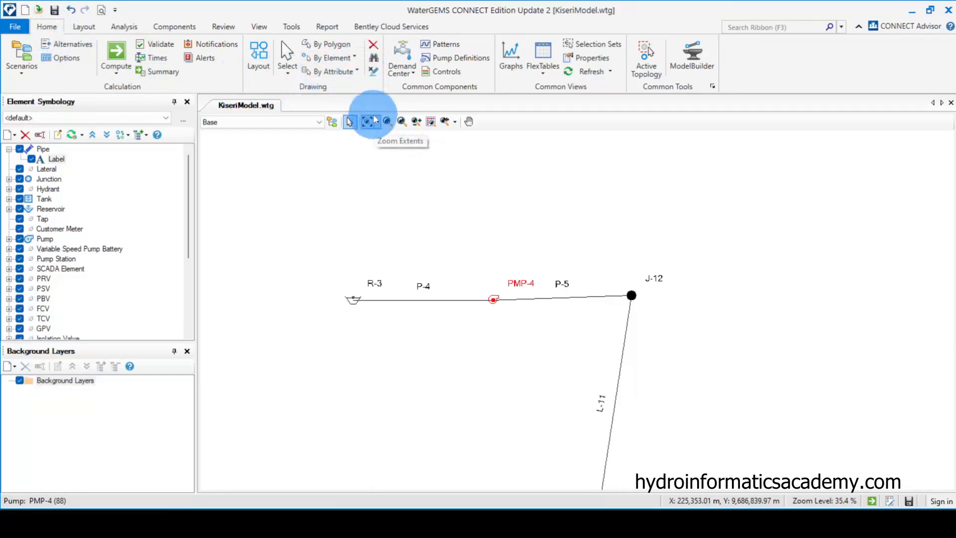
# Step: Open the pump definitions and examine the head curve of the existing Pump Definition - 1
pyautogui.click(467, 59)
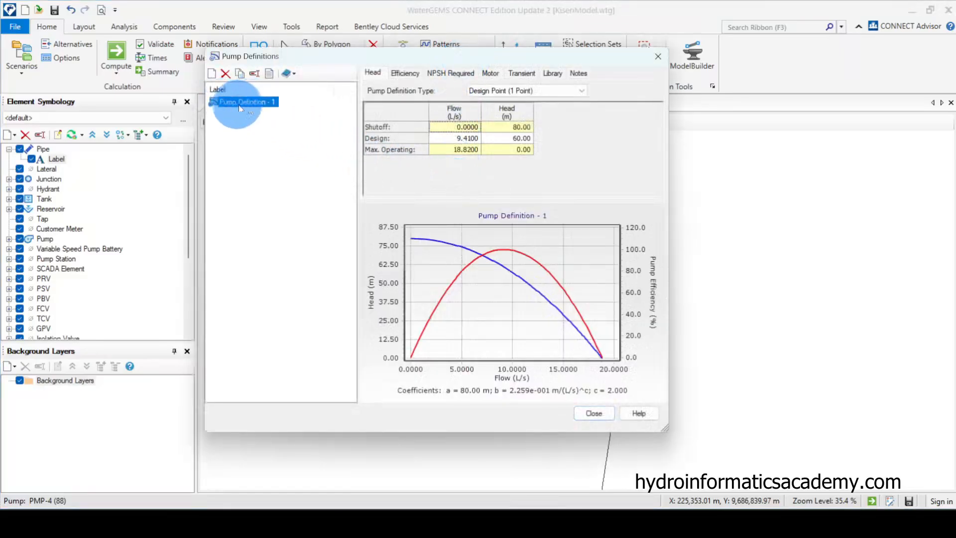
pyautogui.click(267, 149)
pyautogui.click(271, 103)
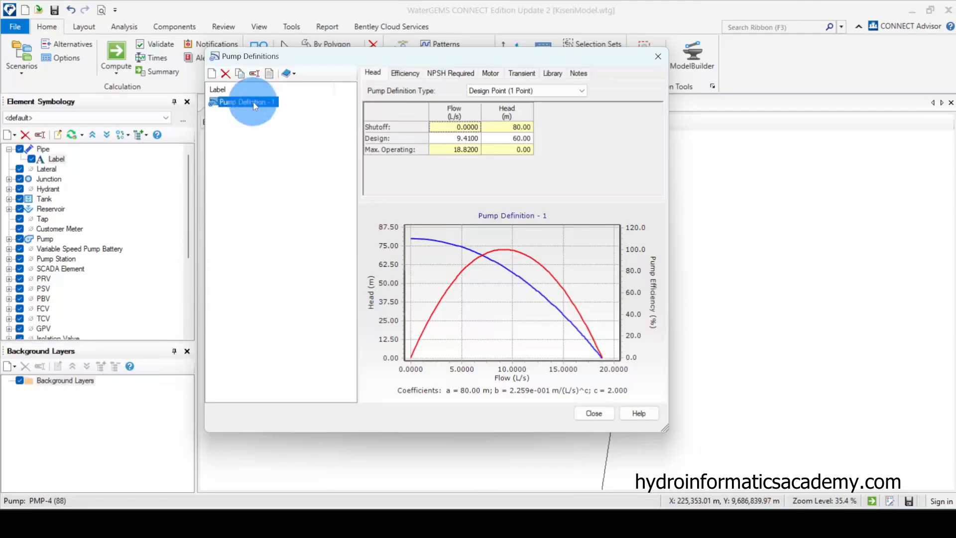
# Step: Create a new pump definition and name it pump_1
pyautogui.click(213, 74)
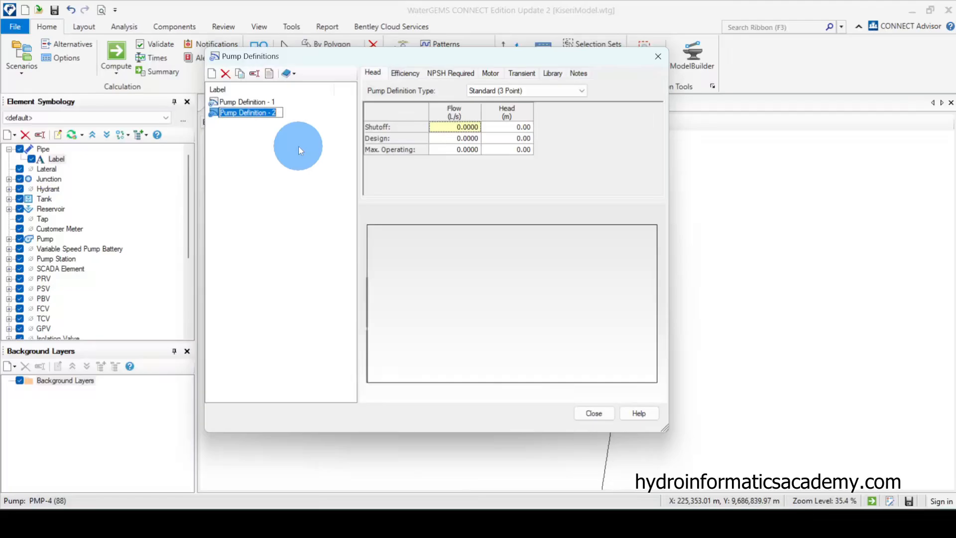
pyautogui.write('pump')
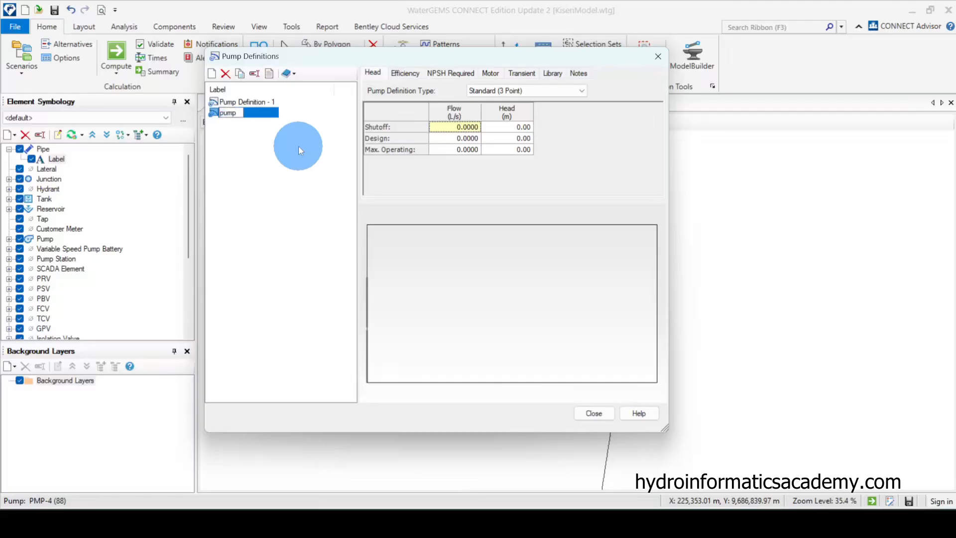
pyautogui.write('_1')
pyautogui.click(289, 155)
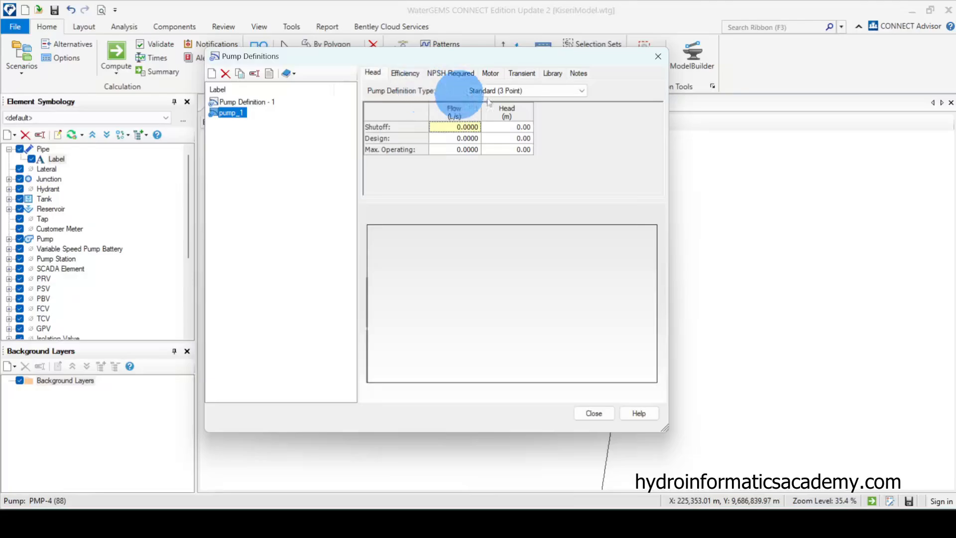
# Step: Set the definition type of pump_1 to Design Point (1 Point) and its design flow to 9.41 L/s
pyautogui.click(555, 90)
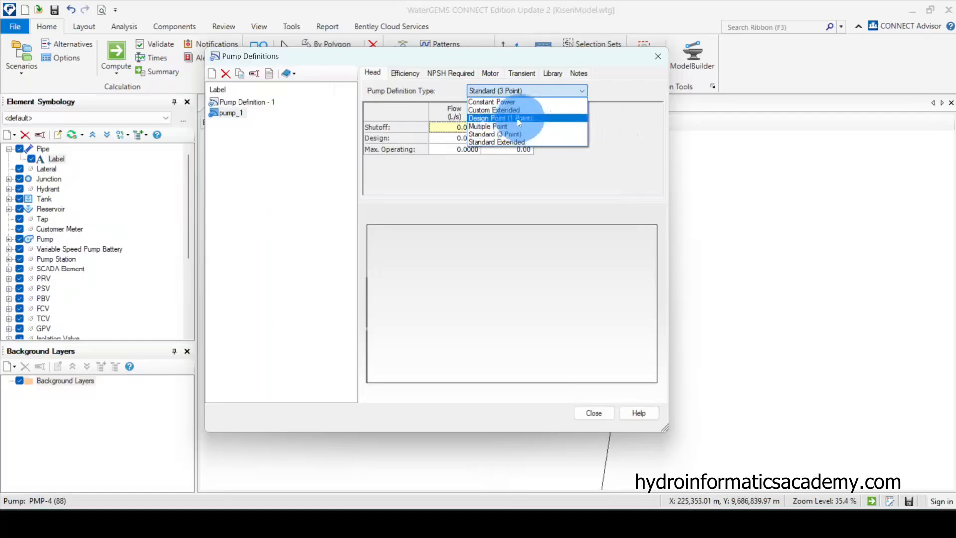
pyautogui.click(243, 103)
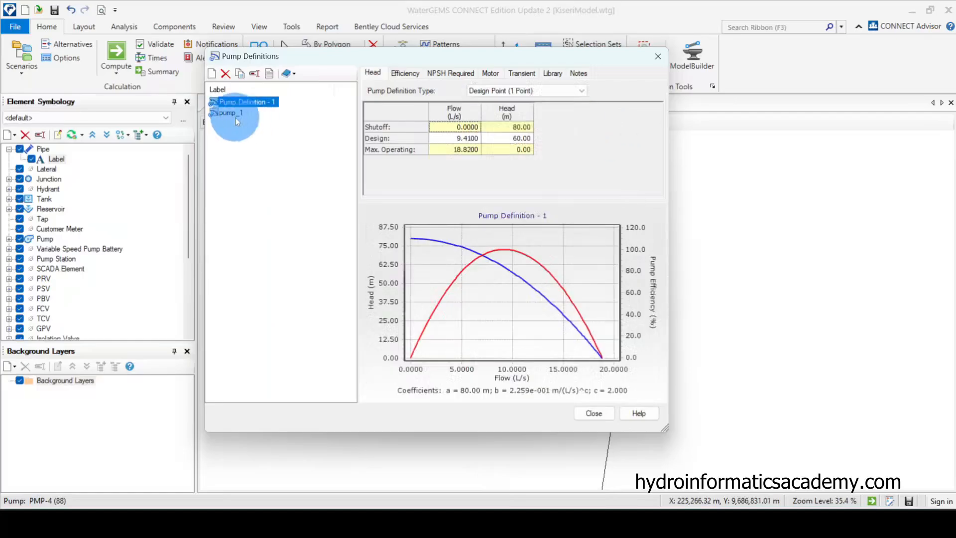
pyautogui.click(235, 117)
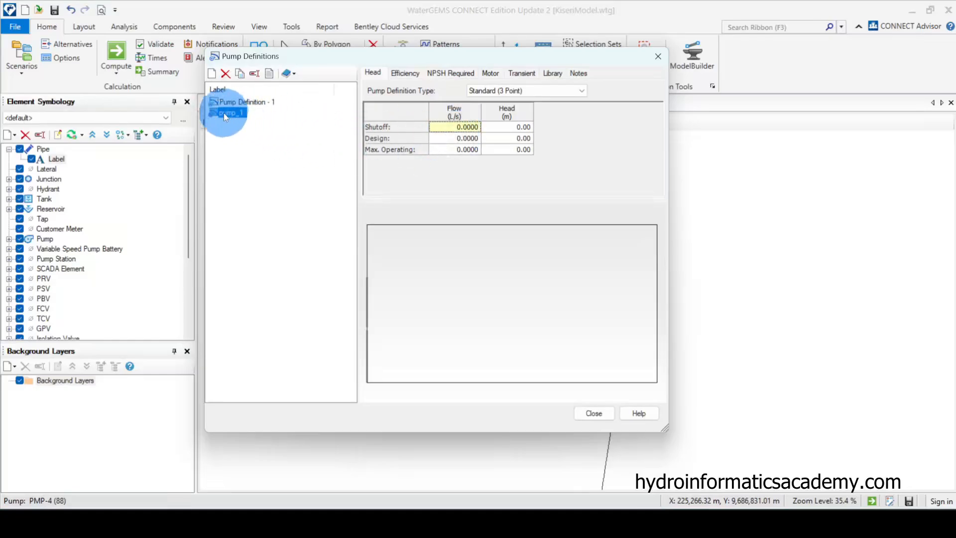
pyautogui.click(500, 91)
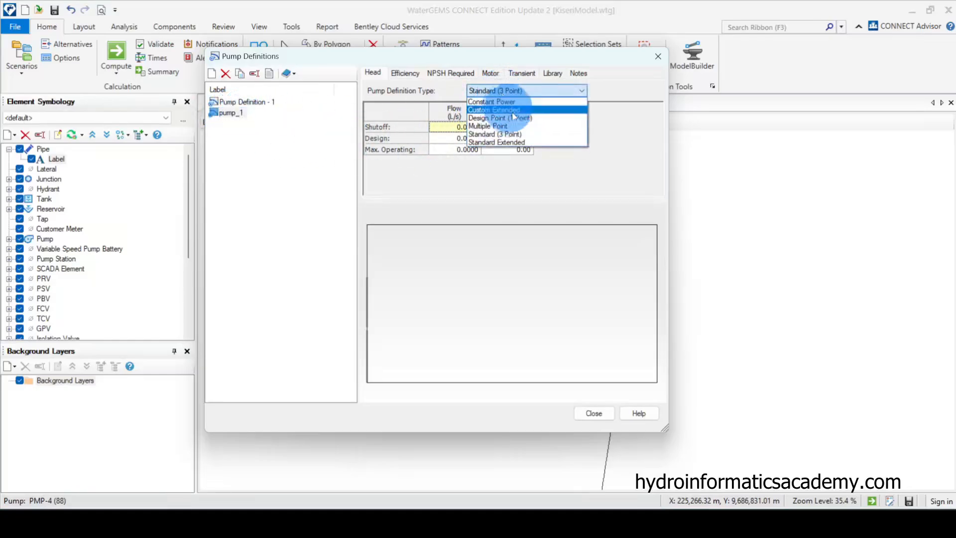
pyautogui.click(540, 118)
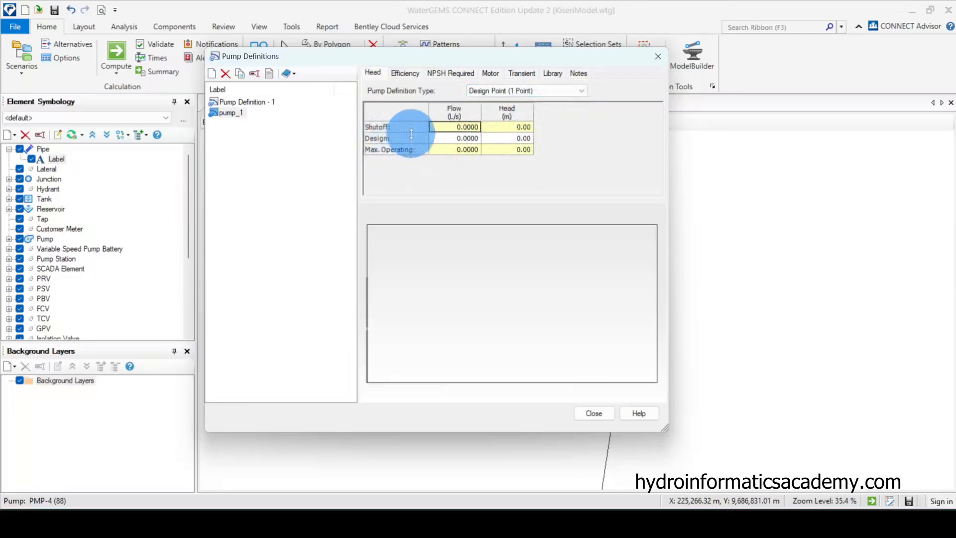
pyautogui.click(462, 139)
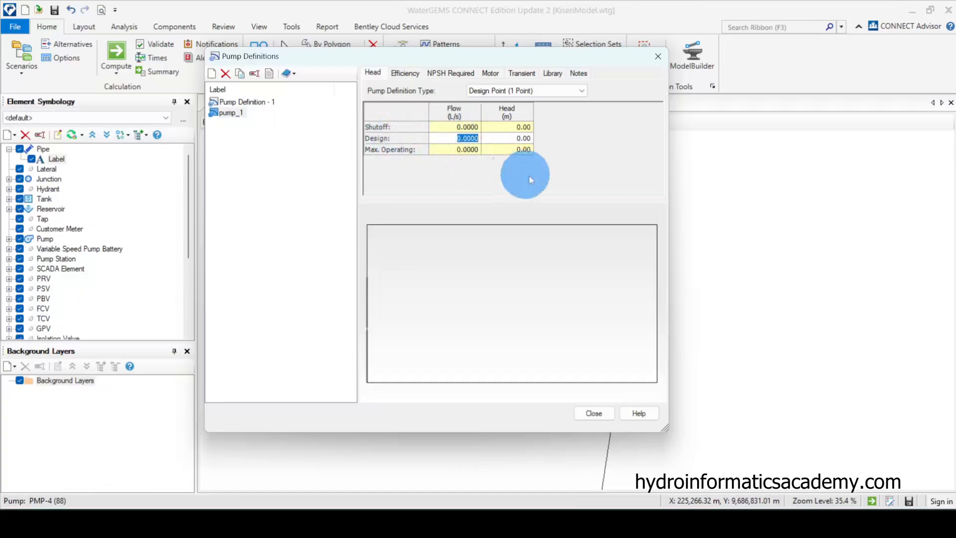
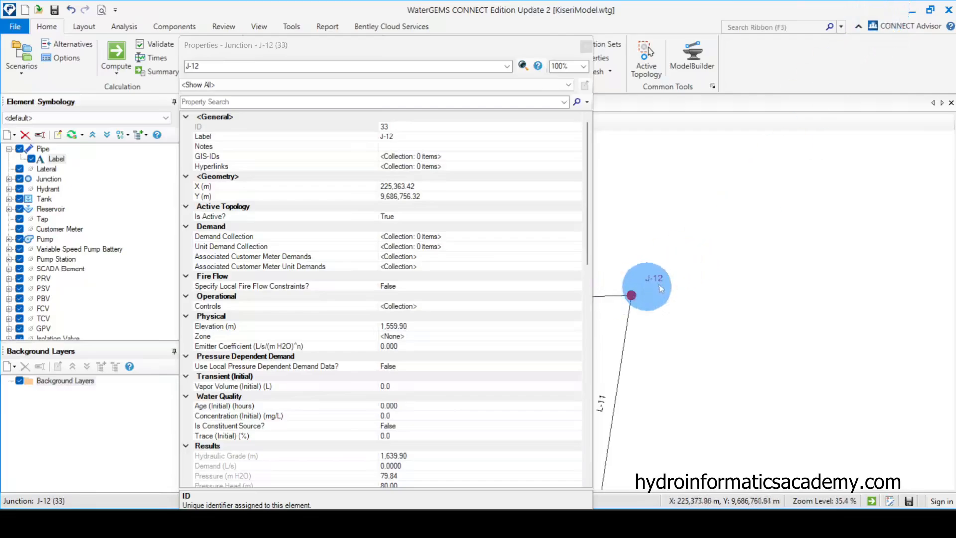
# Step: Copy the elevation of junction J-12 and enter 1559.9 in cell G11 of a new LibreOffice Calc spreadsheet
pyautogui.click(405, 326)
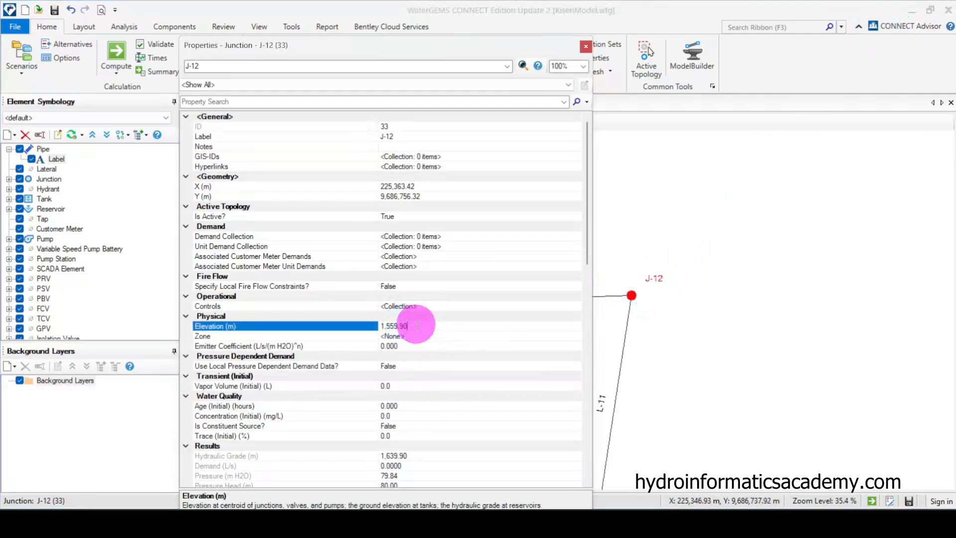
pyautogui.moveTo(405, 326); pyautogui.dragTo(359, 329)
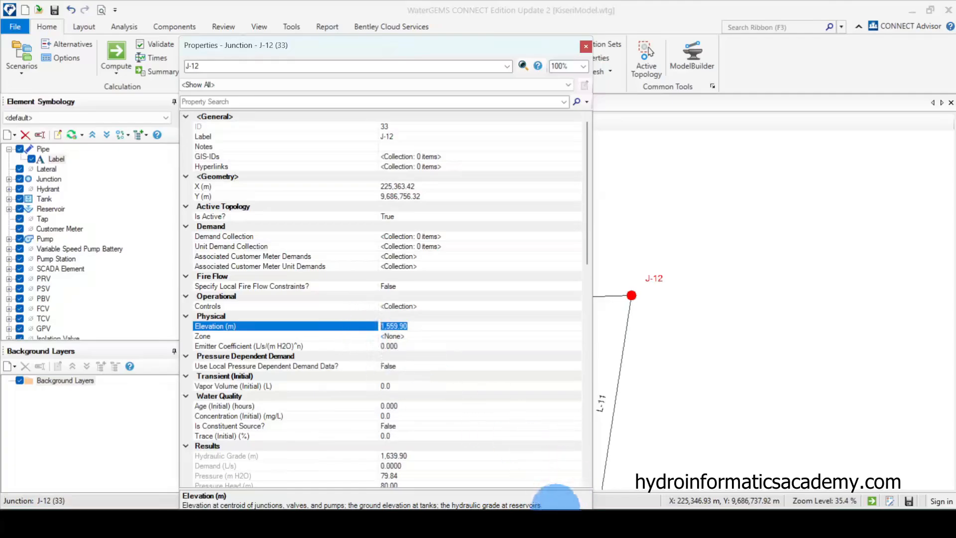
pyautogui.rightClick(428, 521)
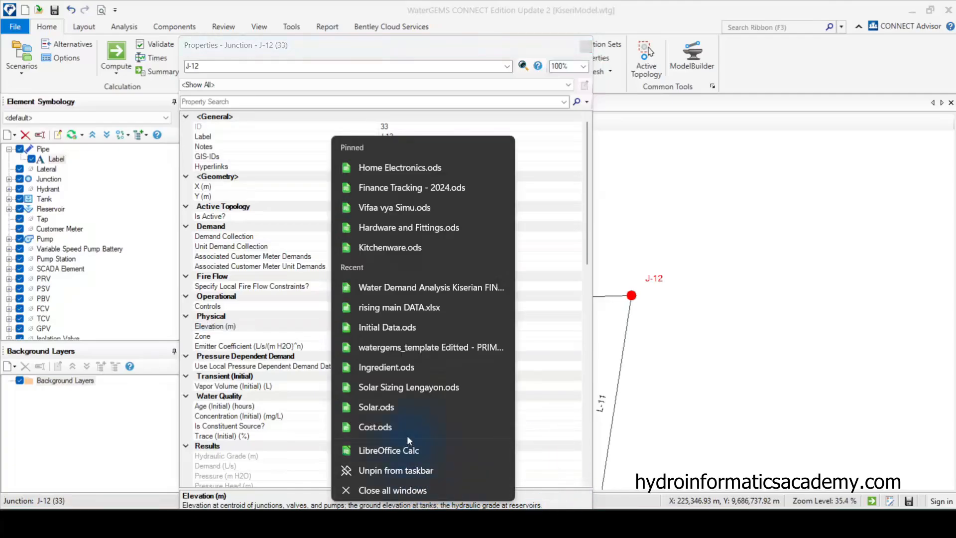
pyautogui.click(411, 450)
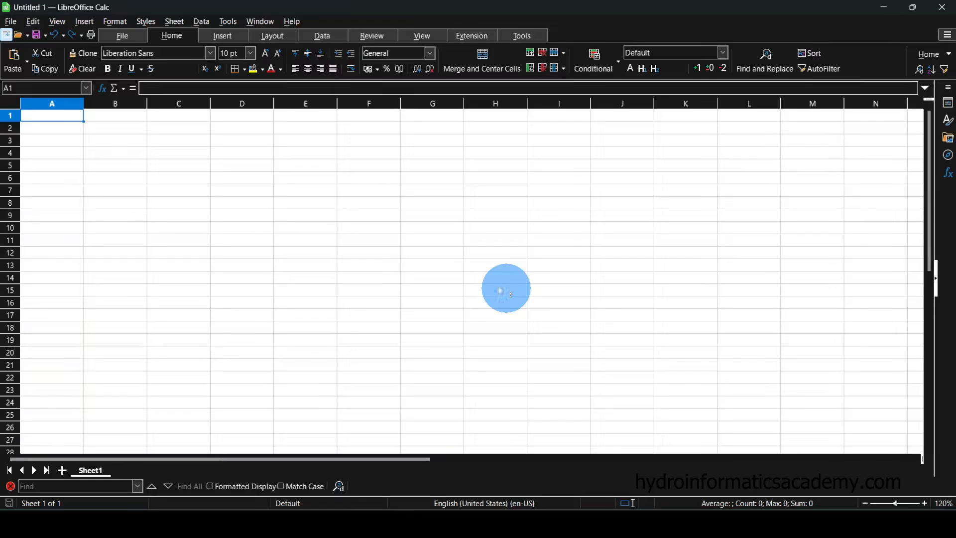
pyautogui.click(430, 243)
pyautogui.write('1559.9')
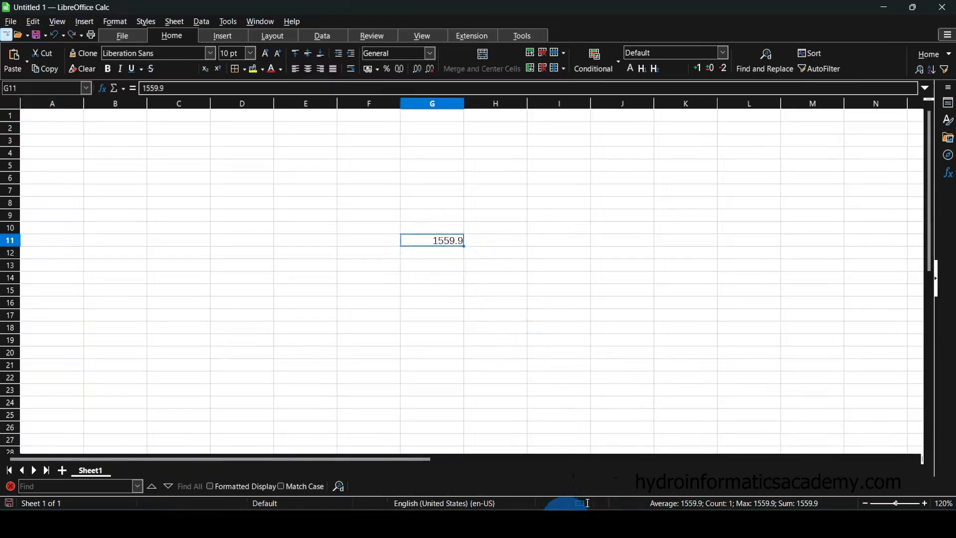
# Step: Return to WaterGEMS, close the J-12 properties, and copy the base elevation from the properties of tank ST-1
pyautogui.click(566, 523)
pyautogui.click(586, 46)
pyautogui.scroll(-3, 552, 198)
pyautogui.scroll(-4, 553, 200)
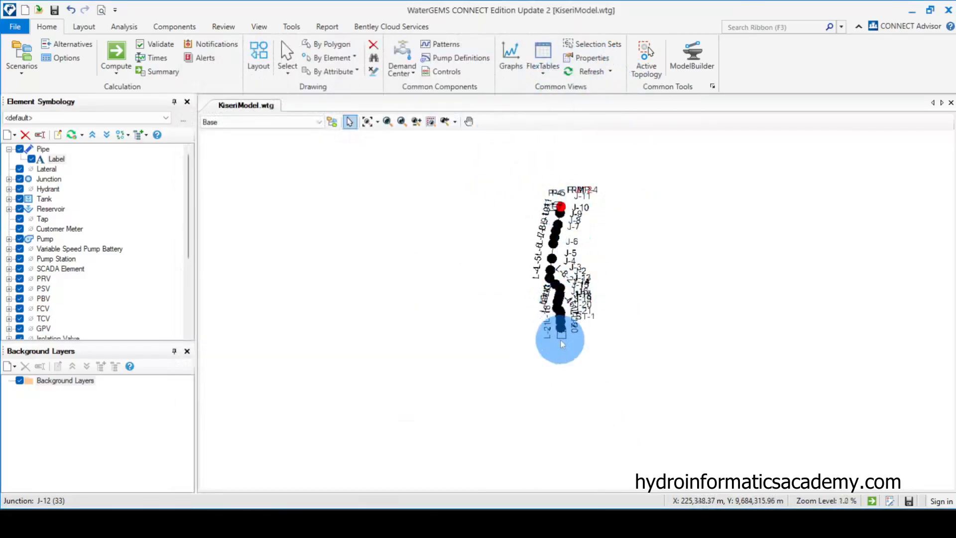
pyautogui.scroll(2, 562, 328)
pyautogui.scroll(2, 565, 312)
pyautogui.doubleClick(555, 328)
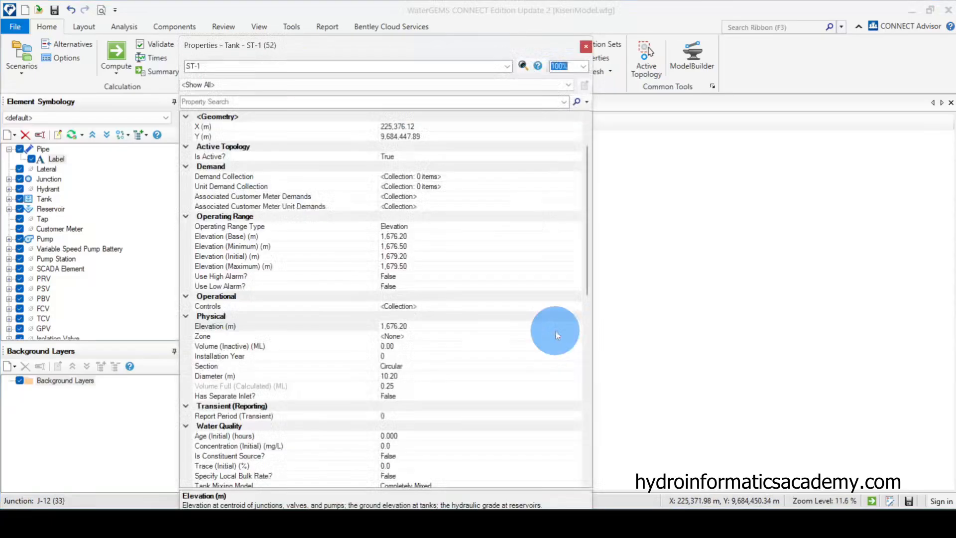
pyautogui.click(261, 245)
pyautogui.click(396, 236)
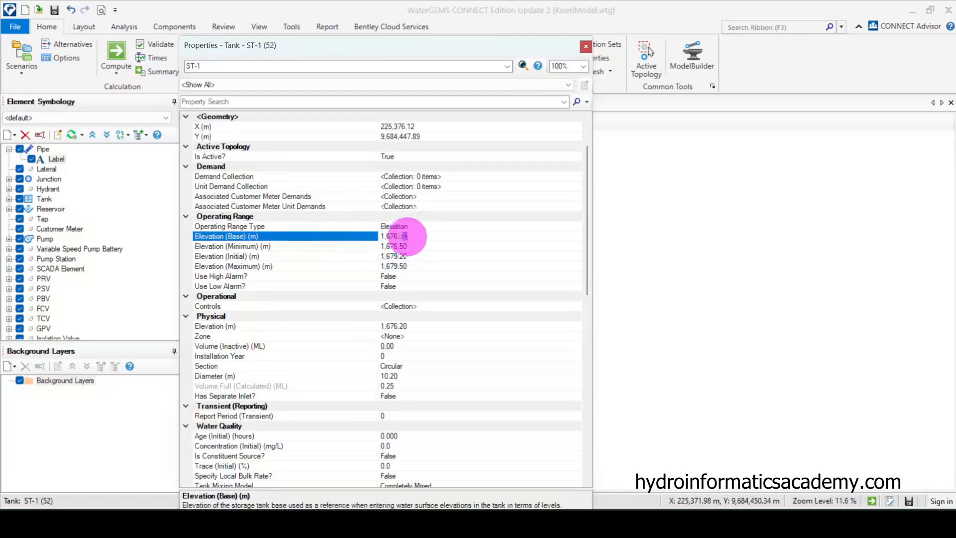
pyautogui.click(585, 46)
# Step: Enter 1676.2 in cell G13 of the untitled LibreOffice Calc spreadsheet and calculate the elevation difference in G15 with =G13-G11
pyautogui.click(428, 505)
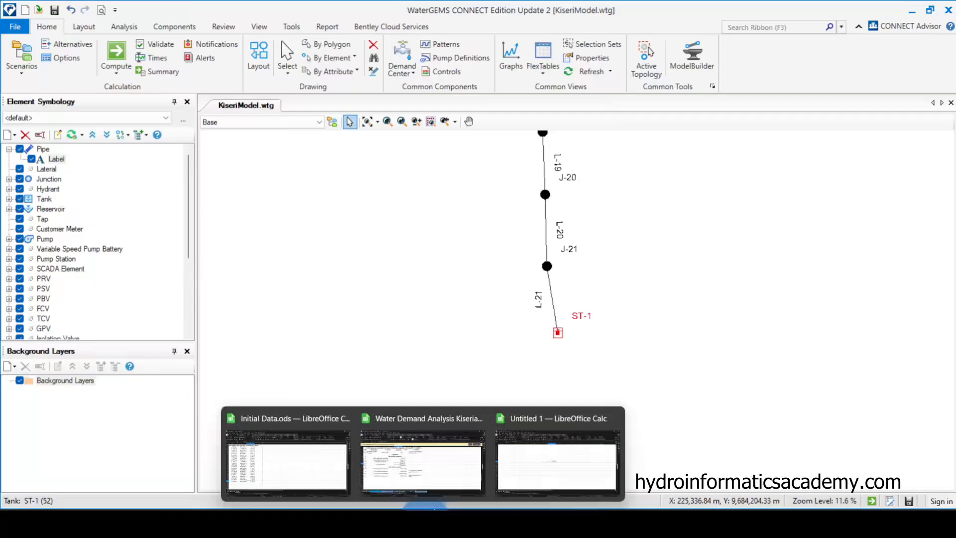
pyautogui.click(550, 470)
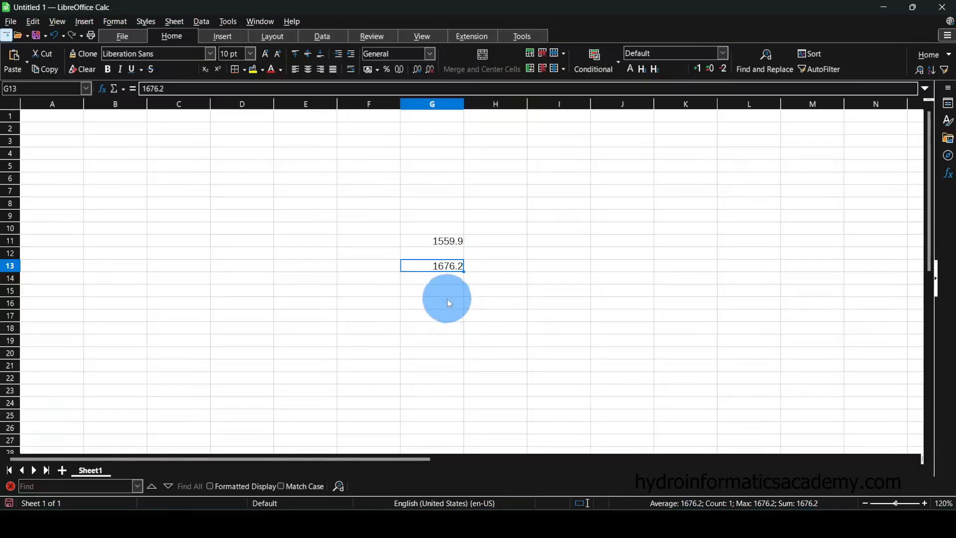
pyautogui.click(434, 291)
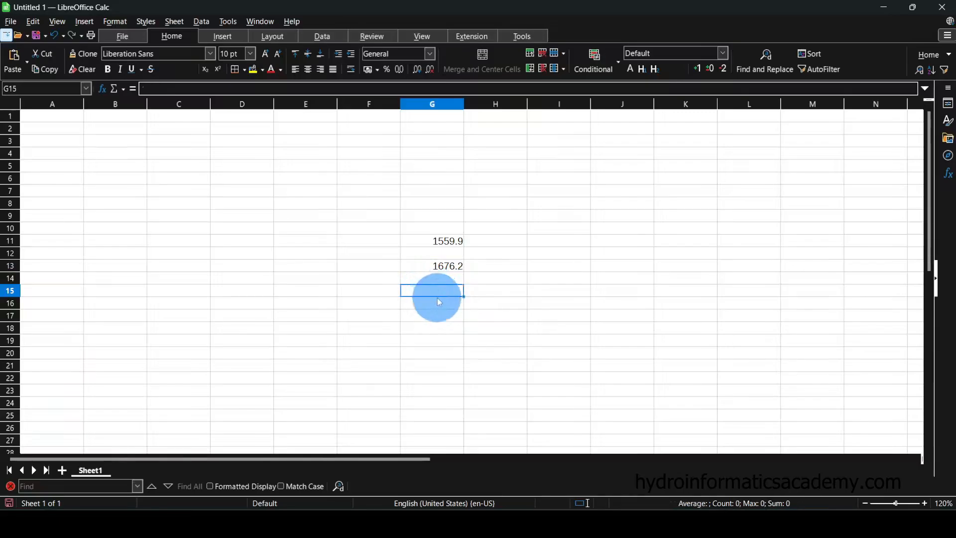
pyautogui.write('=')
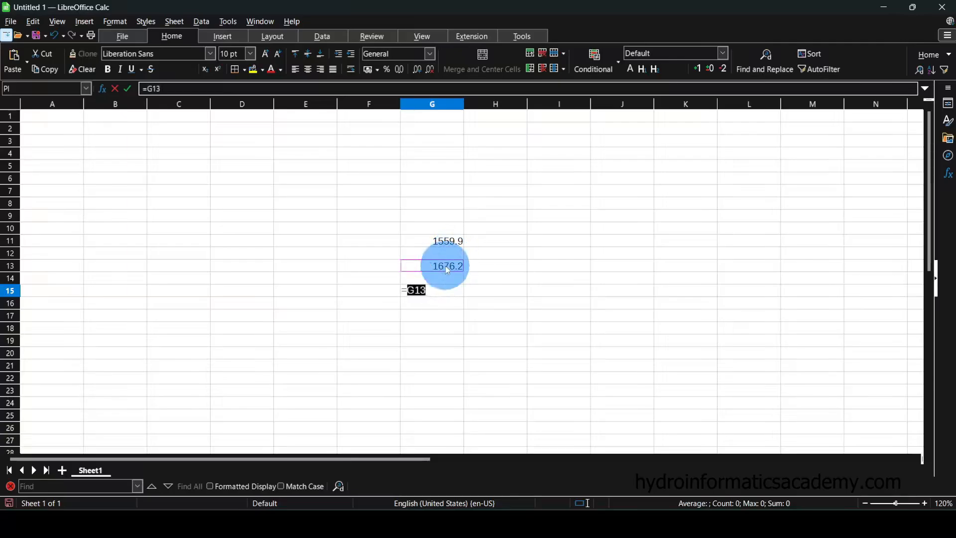
pyautogui.write('-')
pyautogui.click(446, 241)
pyautogui.press('Return')
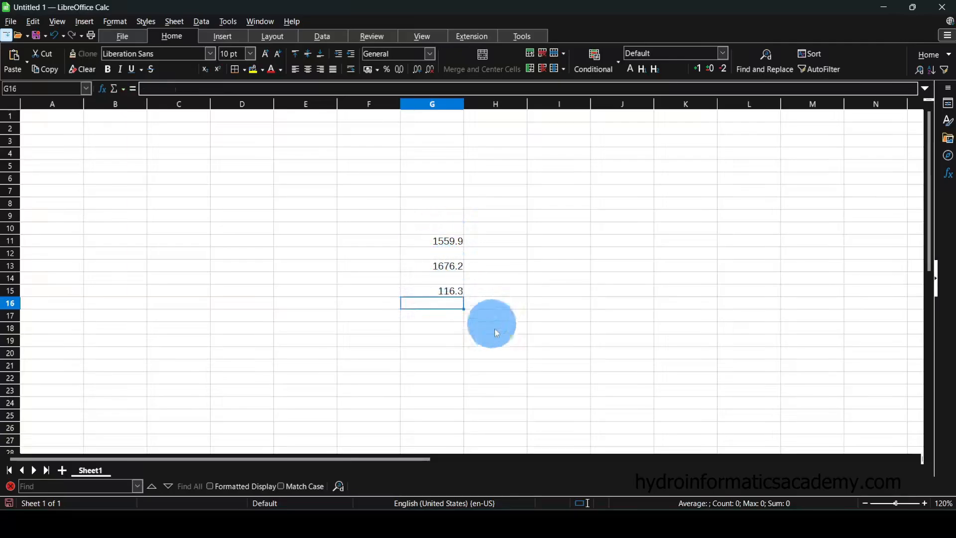
pyautogui.click(443, 295)
pyautogui.moveTo(384, 294); pyautogui.dragTo(504, 297)
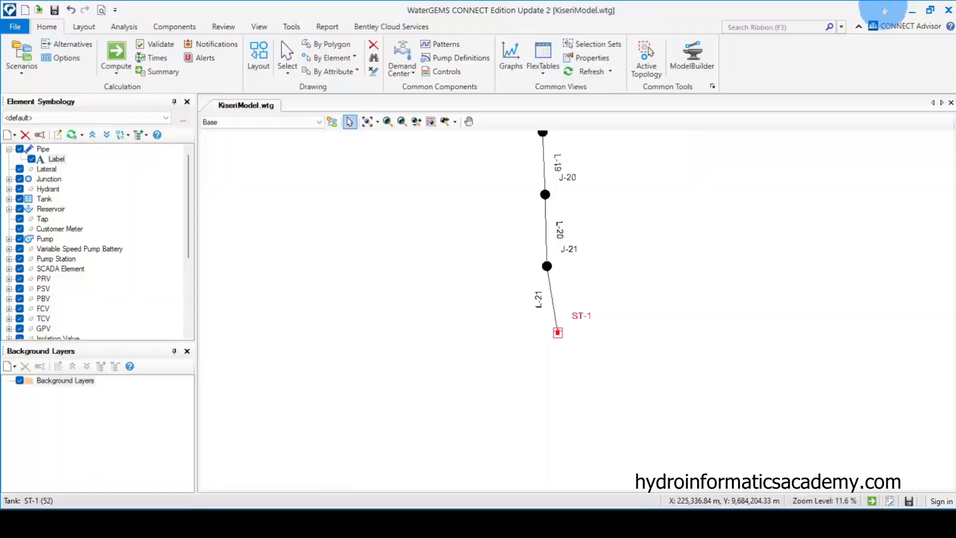
# Step: Review the WaterGEMS pipeline between tank ST-1 and pump PMP-4, and recheck the elevation difference in spreadsheet cell G15
pyautogui.click(883, 7)
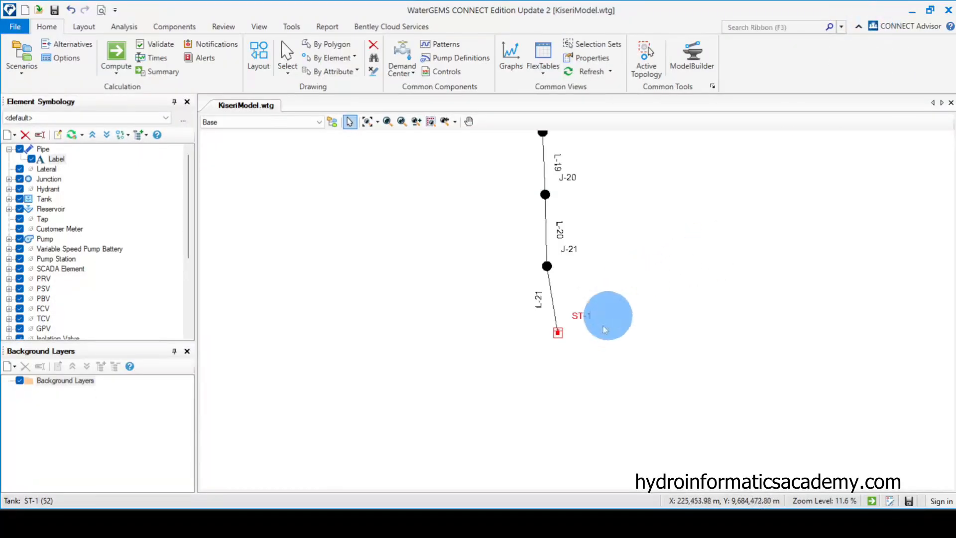
pyautogui.scroll(-3, 595, 424)
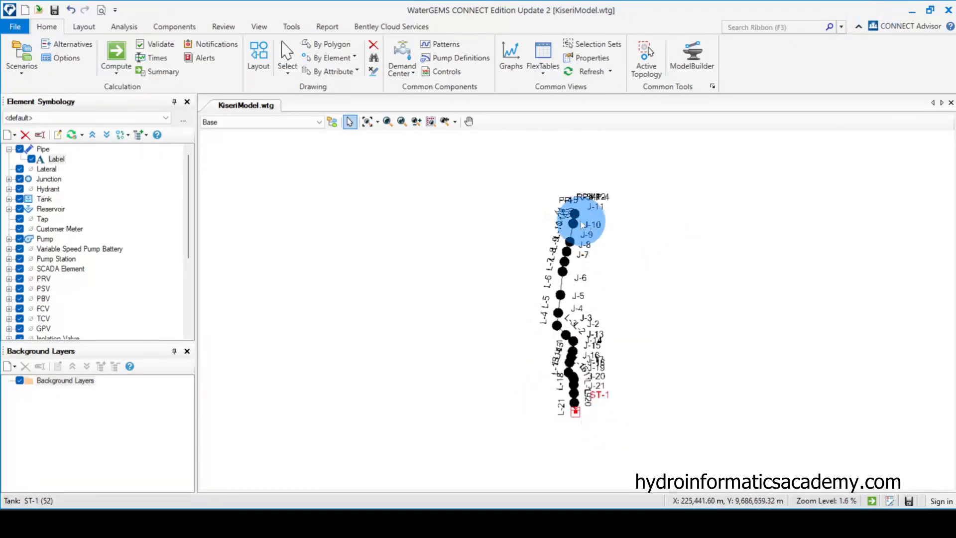
pyautogui.scroll(2, 572, 208)
pyautogui.scroll(3, 572, 208)
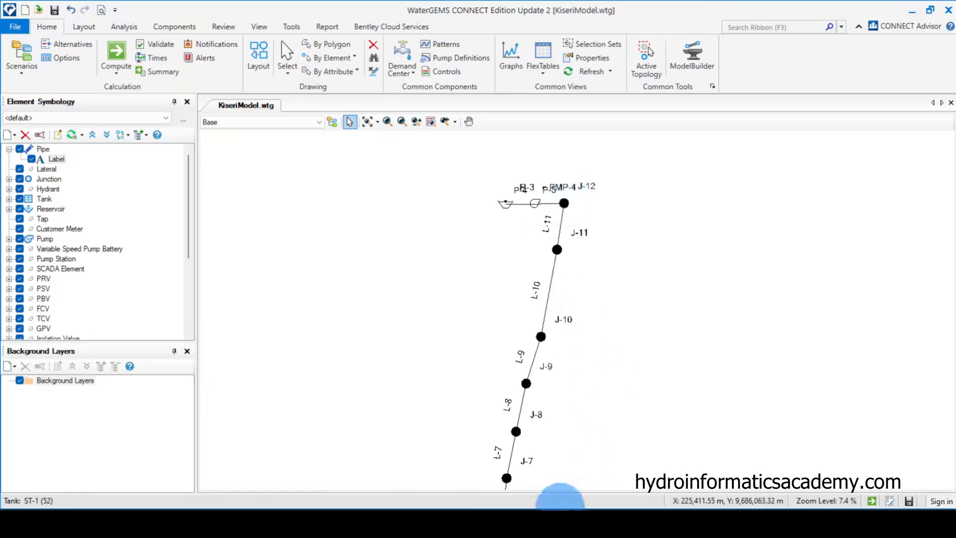
pyautogui.moveTo(470, 505)
pyautogui.click(549, 465)
pyautogui.click(448, 292)
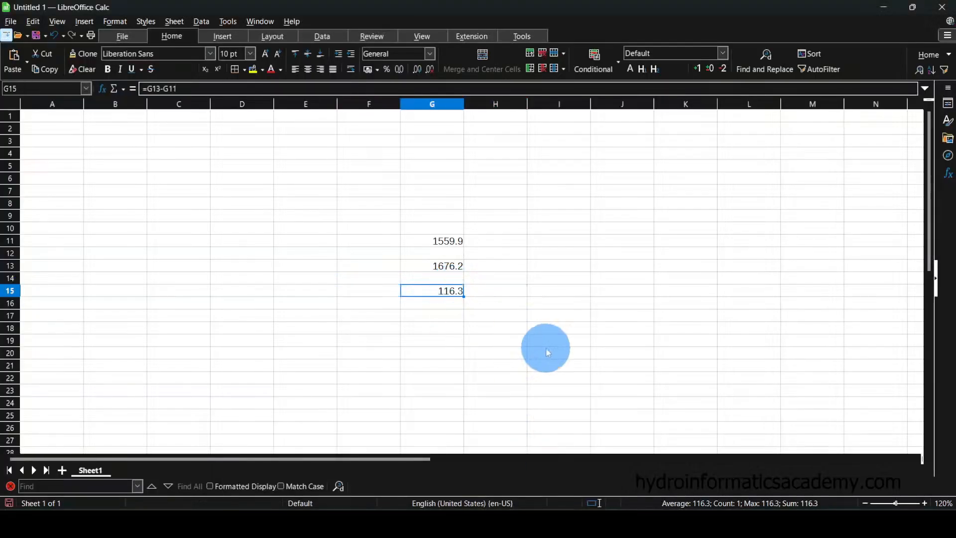
pyautogui.click(883, 8)
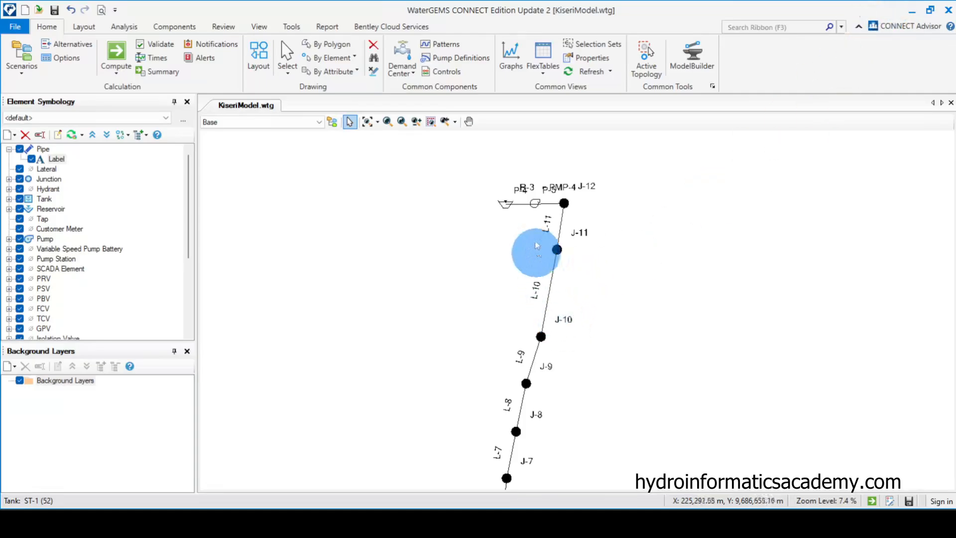
# Step: Reopen the pump definitions in WaterGEMS and set the design head of pump_1 to 116.3 m
pyautogui.click(465, 58)
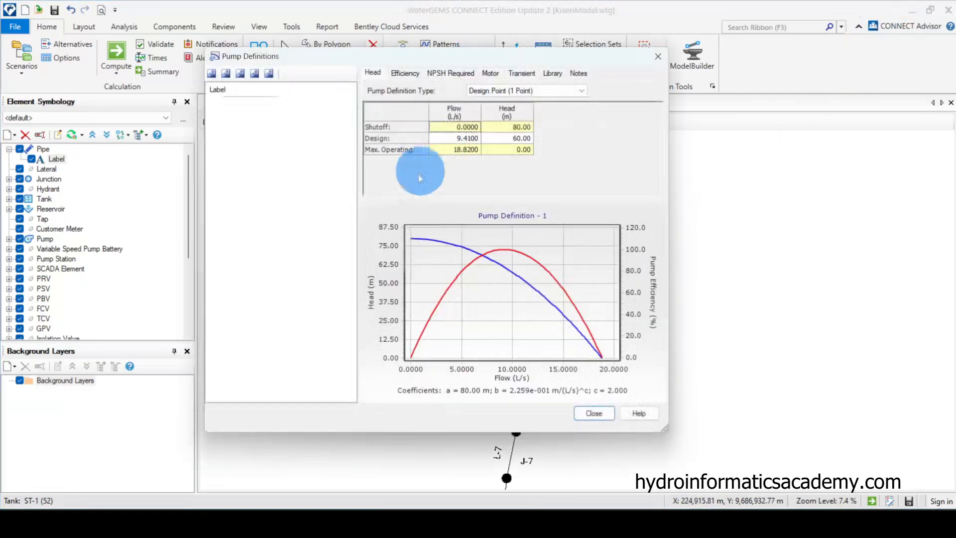
pyautogui.click(232, 113)
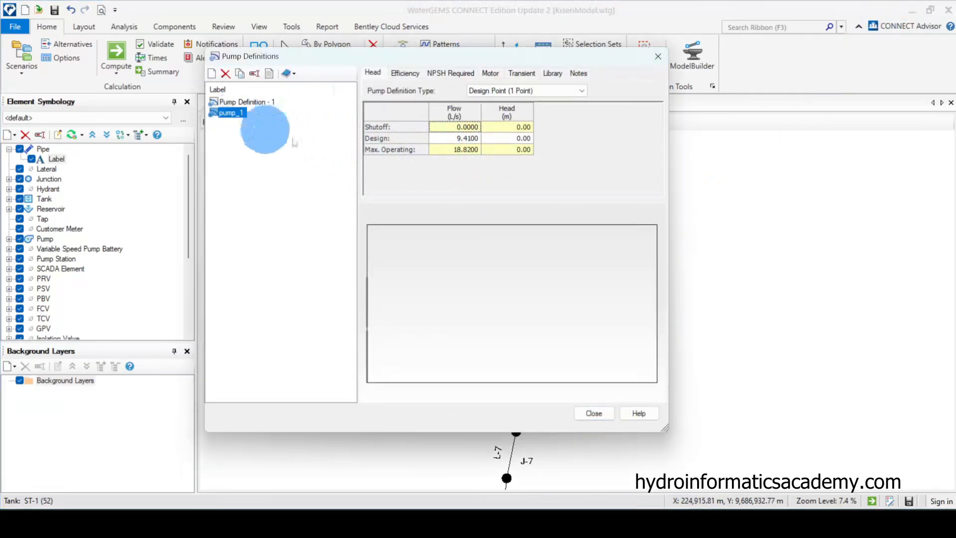
pyautogui.click(522, 139)
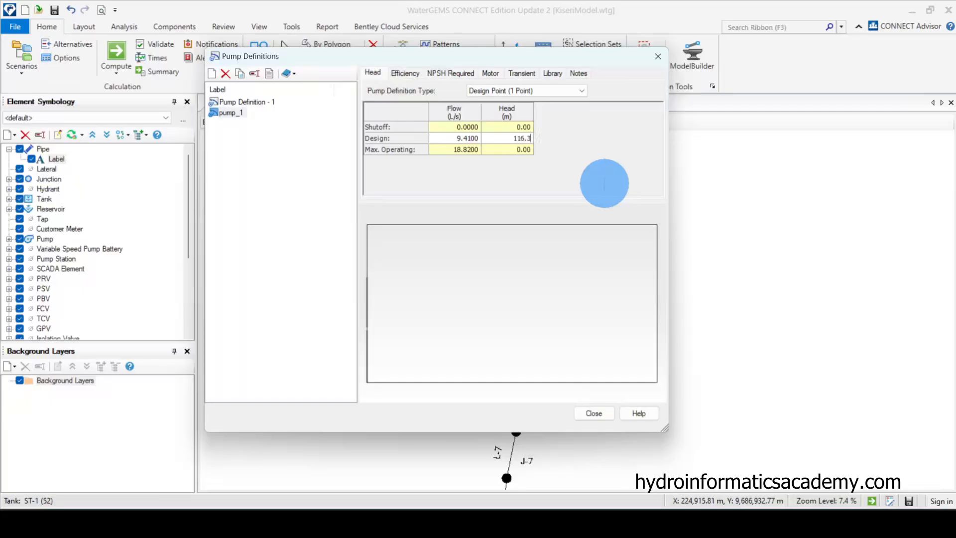
pyautogui.click(463, 138)
pyautogui.click(505, 138)
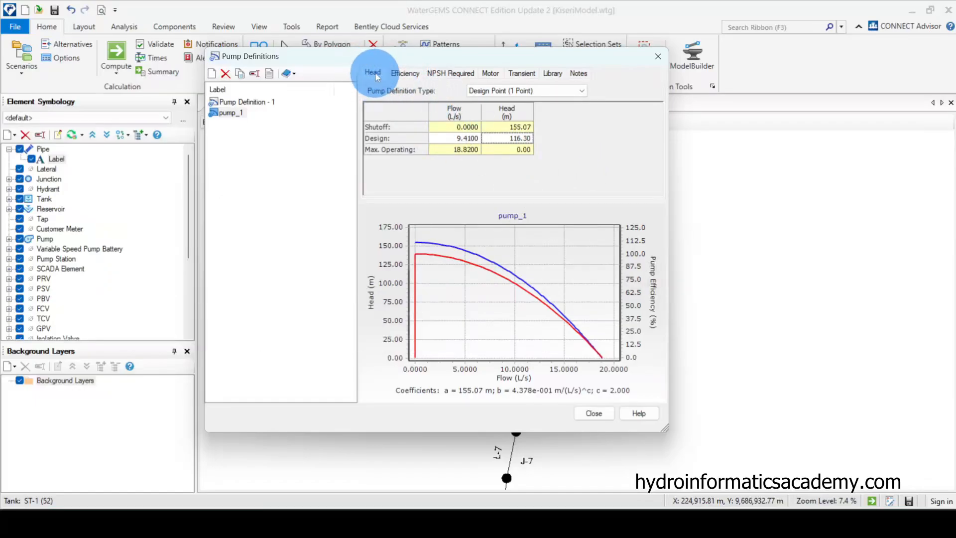
# Step: Set the best efficiency point flow of pump_1 to 9.41 L/s and return to its head data
pyautogui.click(412, 76)
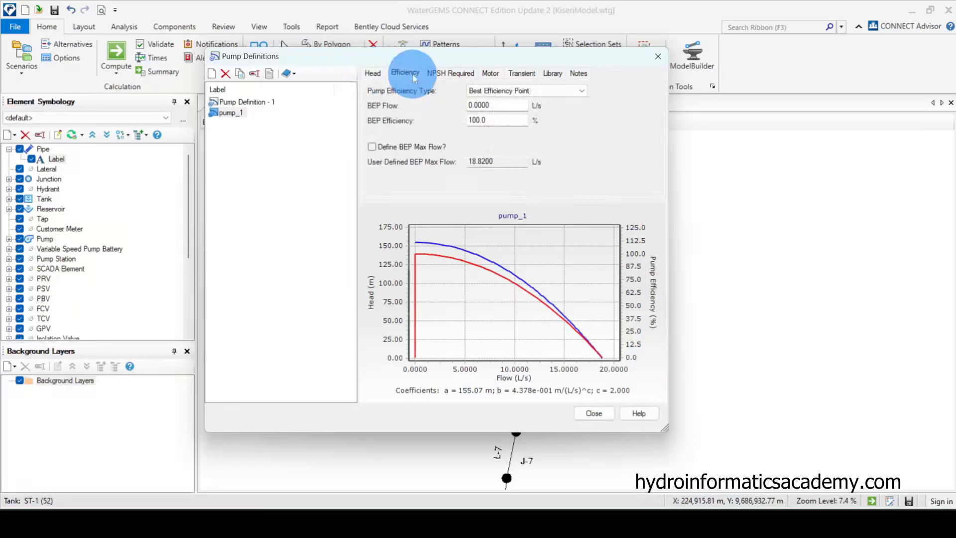
pyautogui.click(473, 105)
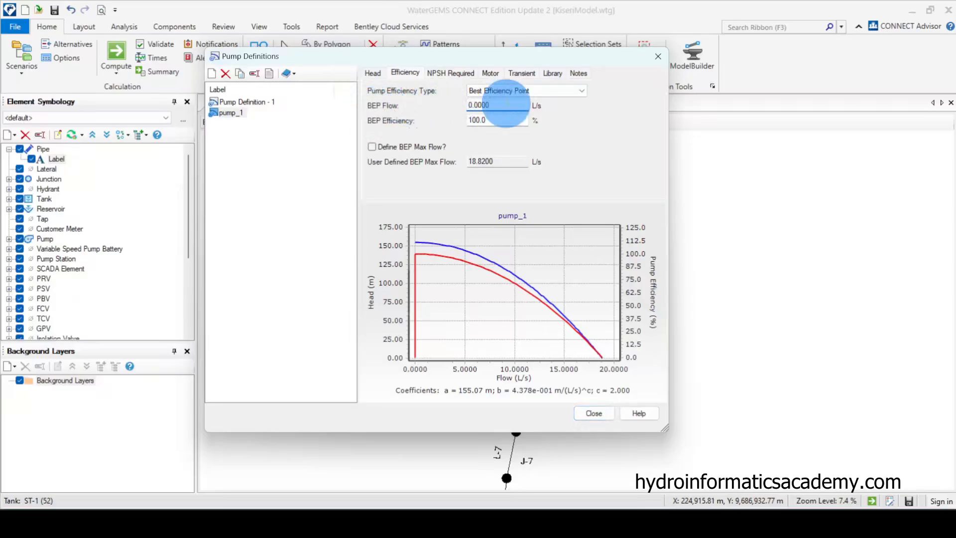
pyautogui.doubleClick(488, 105)
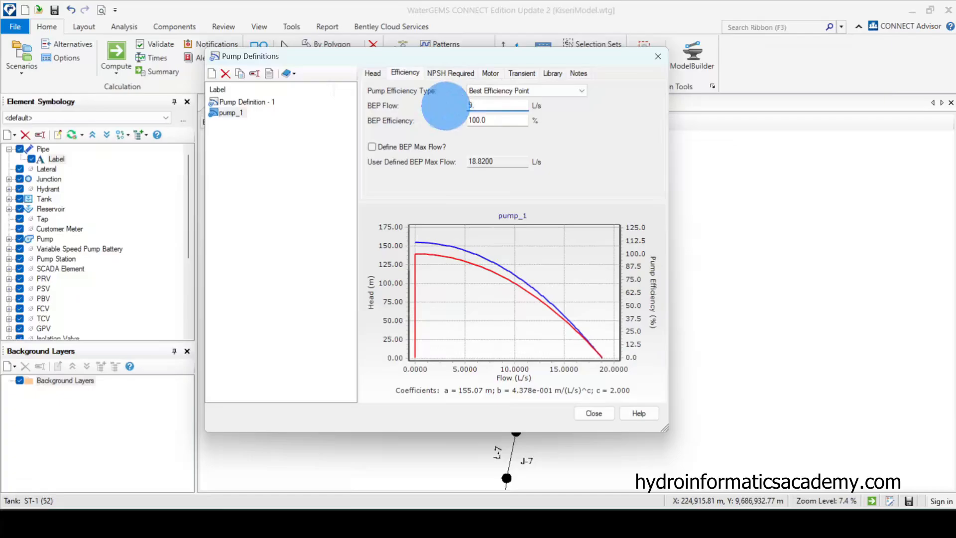
pyautogui.press('Tab')
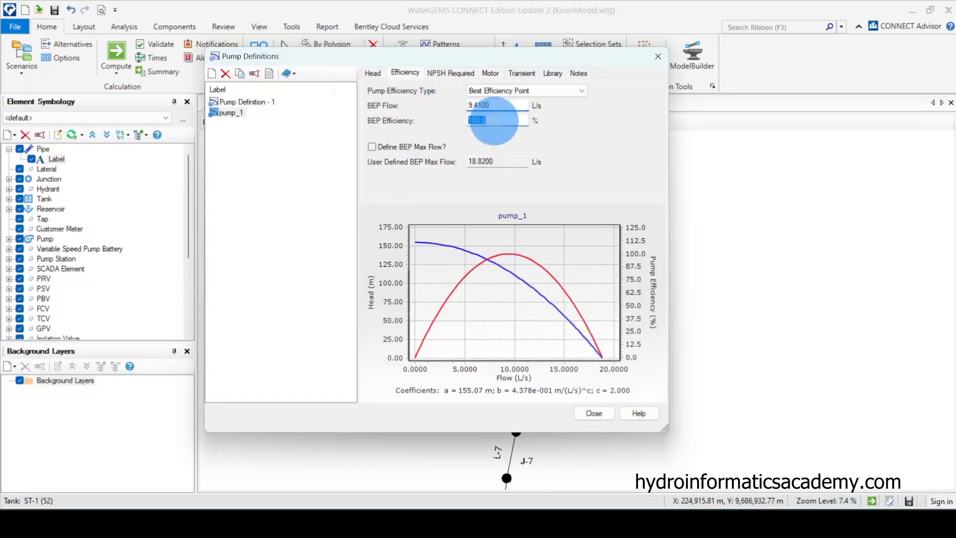
pyautogui.click(372, 75)
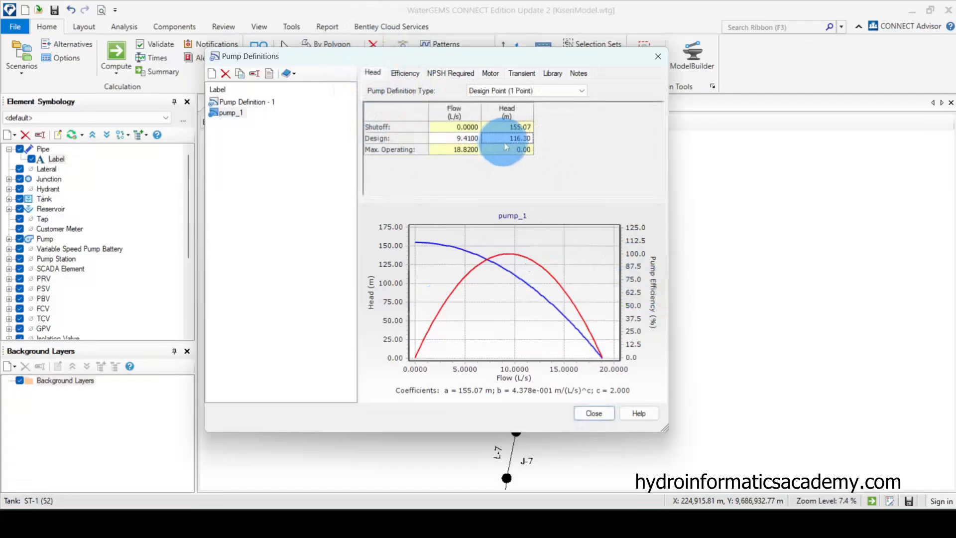
# Step: Close the pump definitions, validate the KiseriModel network, and examine the notification reported for pump PMP-4
pyautogui.click(594, 413)
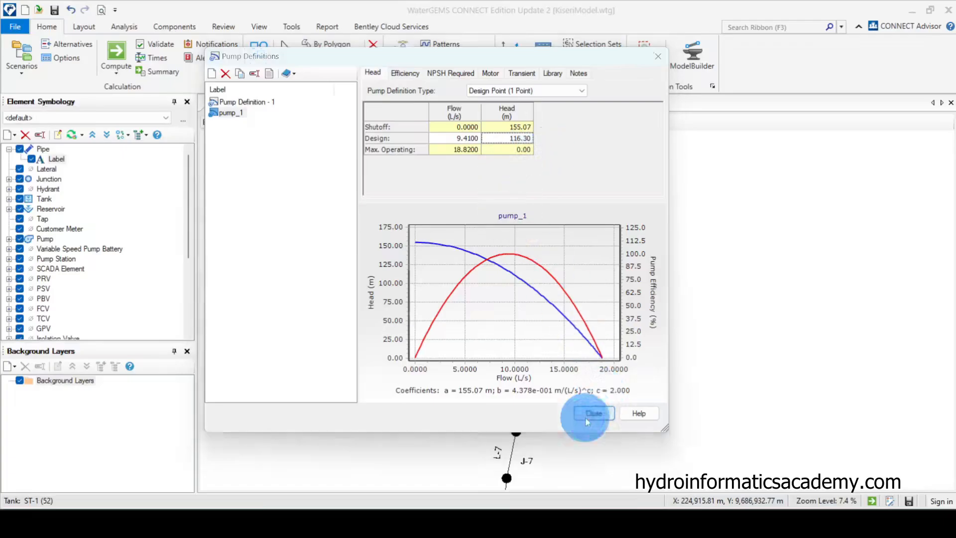
pyautogui.scroll(-2, 548, 185)
pyautogui.scroll(2, 547, 185)
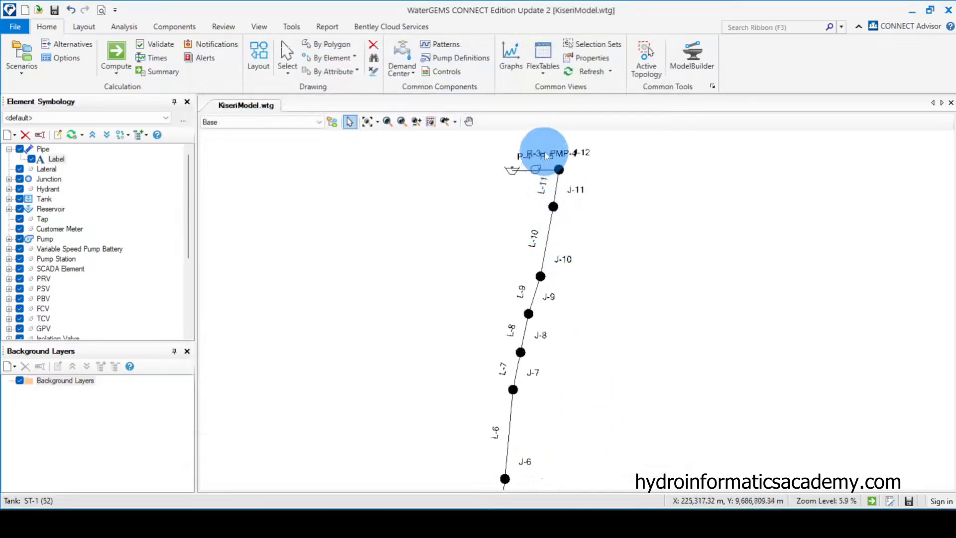
pyautogui.click(159, 45)
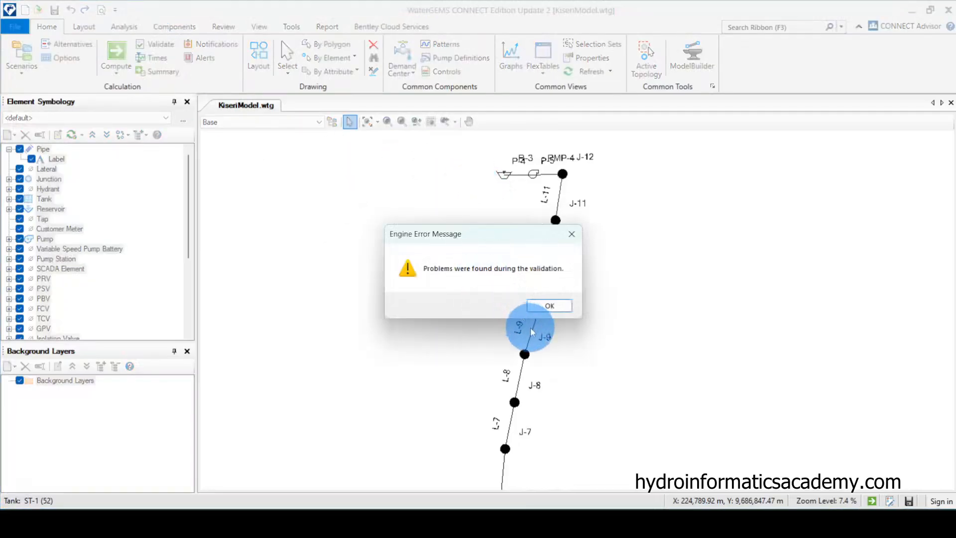
pyautogui.click(549, 305)
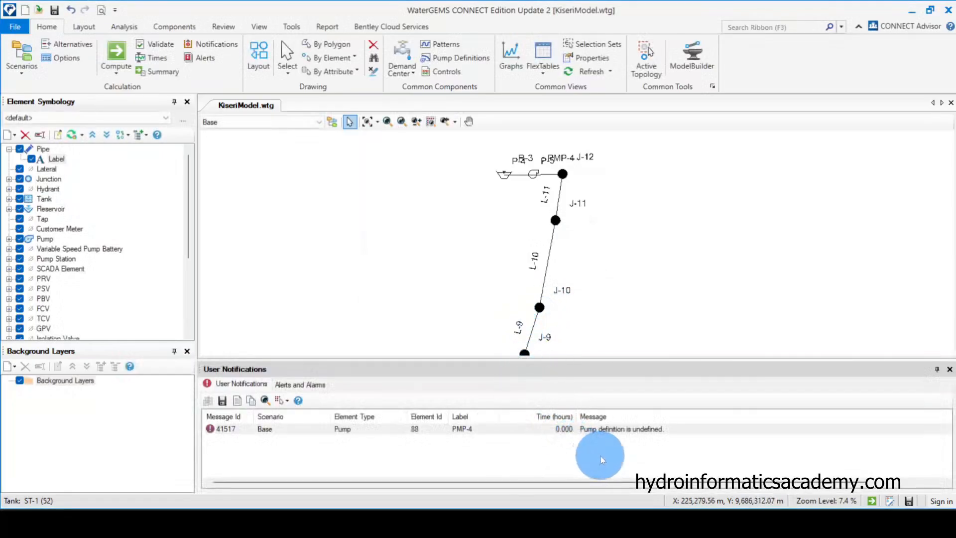
pyautogui.click(615, 430)
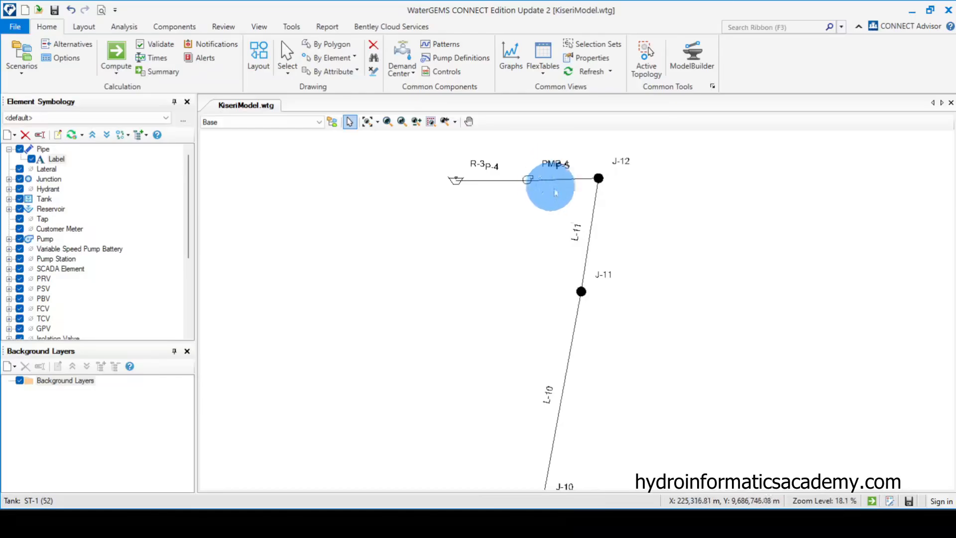
# Step: Open the properties of pump PMP-4 and look through them for the pump definition setting
pyautogui.scroll(1, 604, 176)
pyautogui.scroll(1, 480, 164)
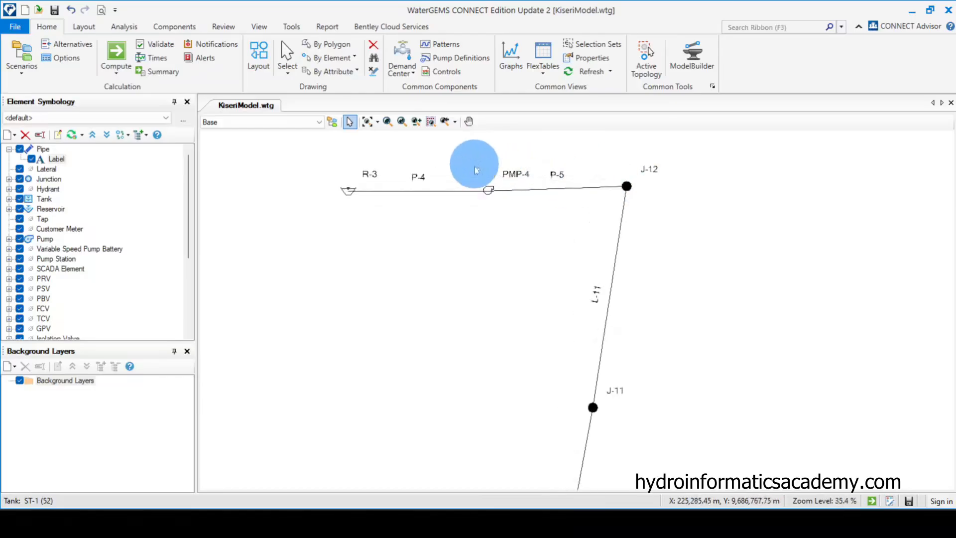
pyautogui.scroll(-2, 478, 320)
pyautogui.scroll(2, 471, 214)
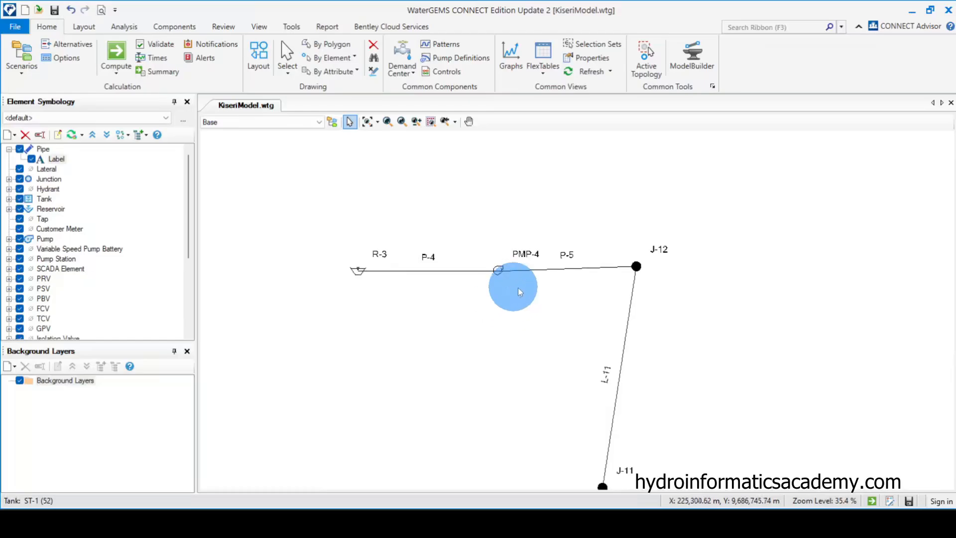
pyautogui.doubleClick(497, 271)
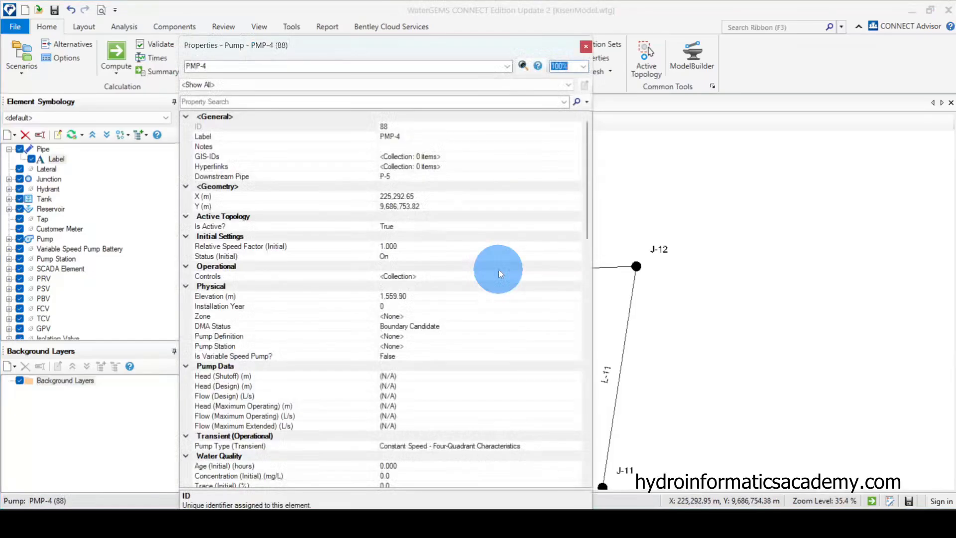
pyautogui.scroll(-4, 414, 360)
pyautogui.scroll(4, 392, 390)
pyautogui.scroll(-3, 298, 396)
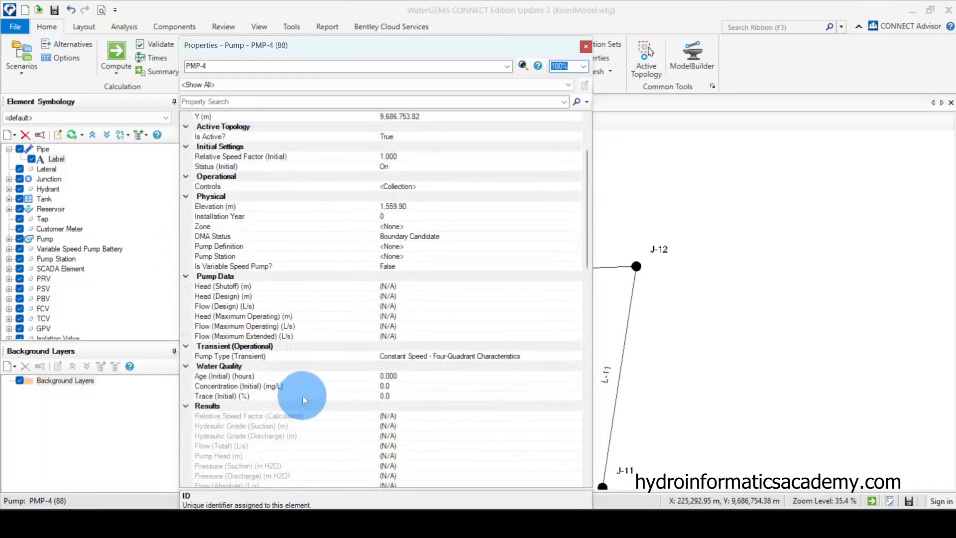
pyautogui.scroll(3, 302, 393)
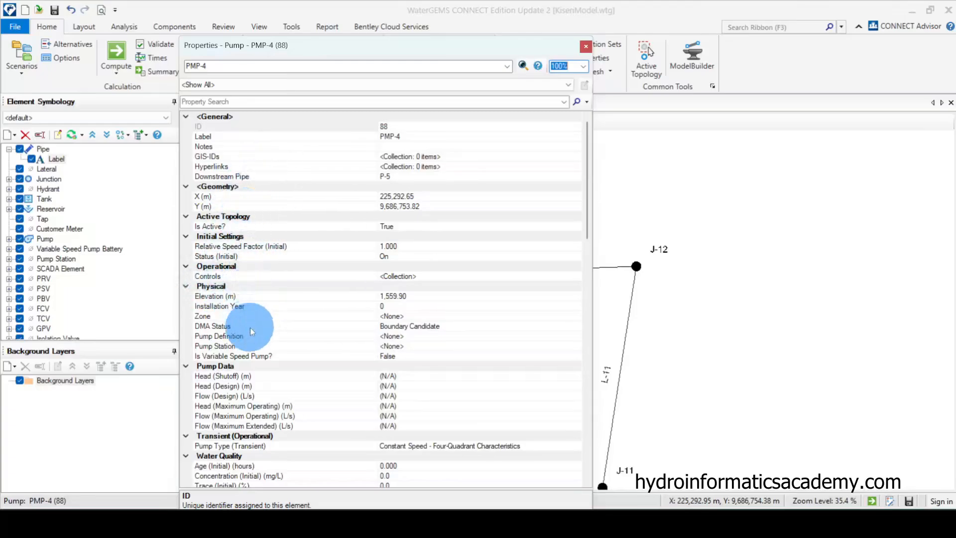
# Step: Assign pump_1 as the pump definition of PMP-4 and close the pump's properties
pyautogui.scroll(-4, 247, 267)
pyautogui.click(238, 216)
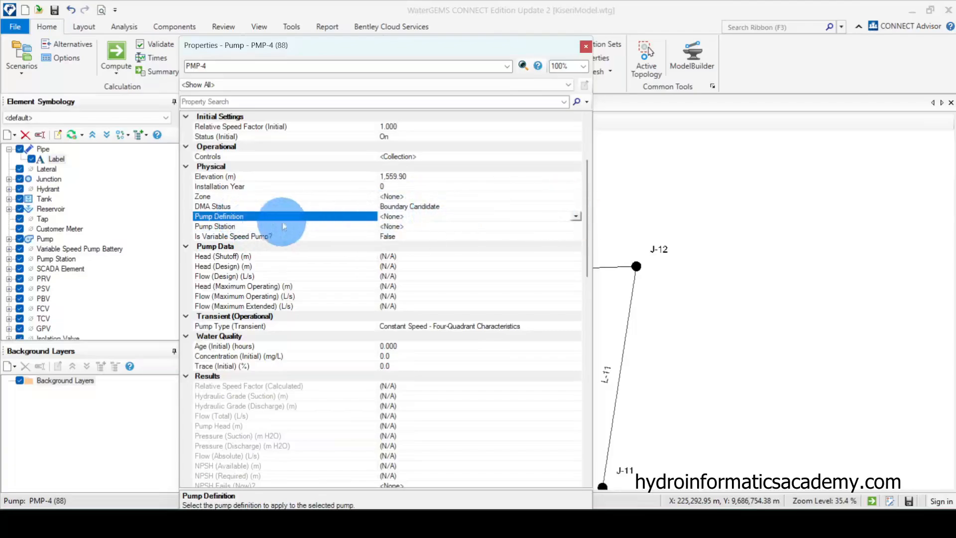
pyautogui.click(576, 216)
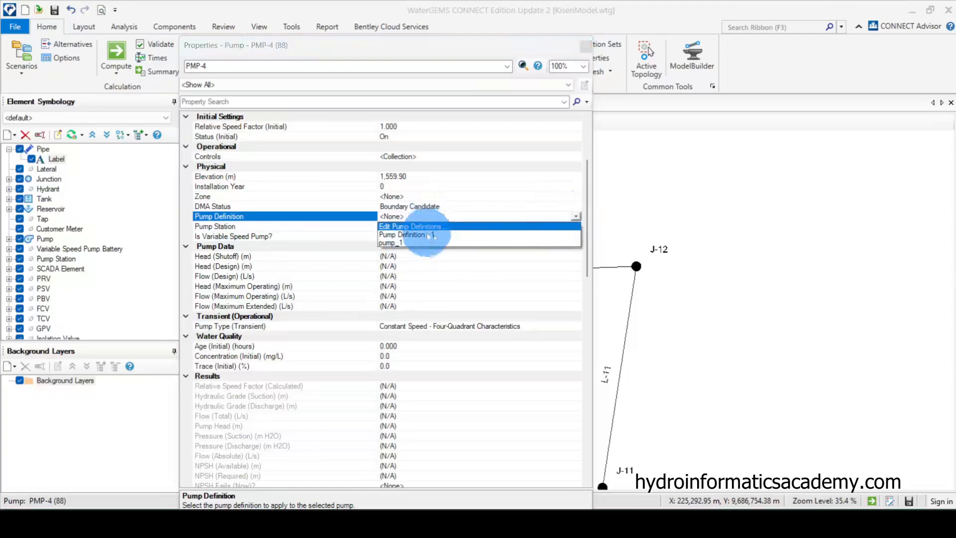
pyautogui.click(578, 216)
pyautogui.click(578, 215)
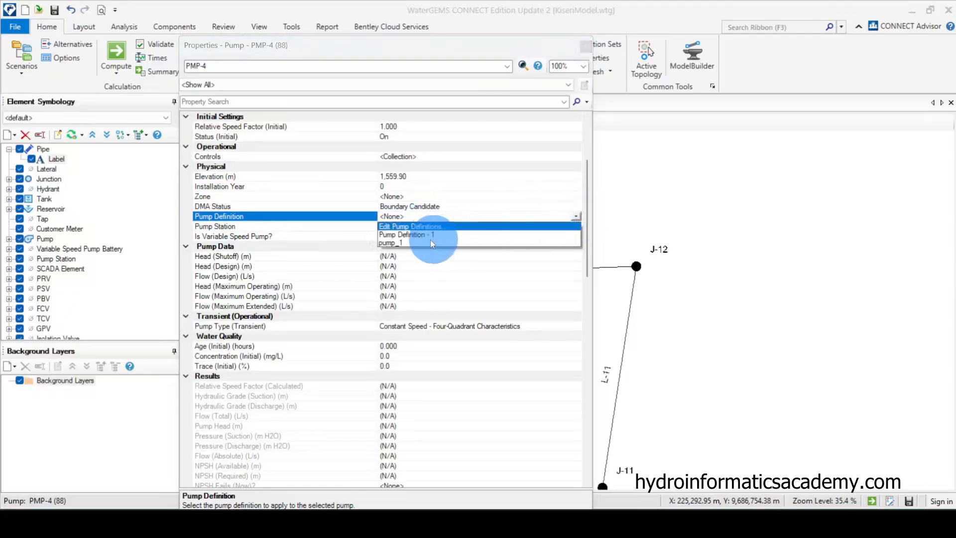
pyautogui.click(400, 243)
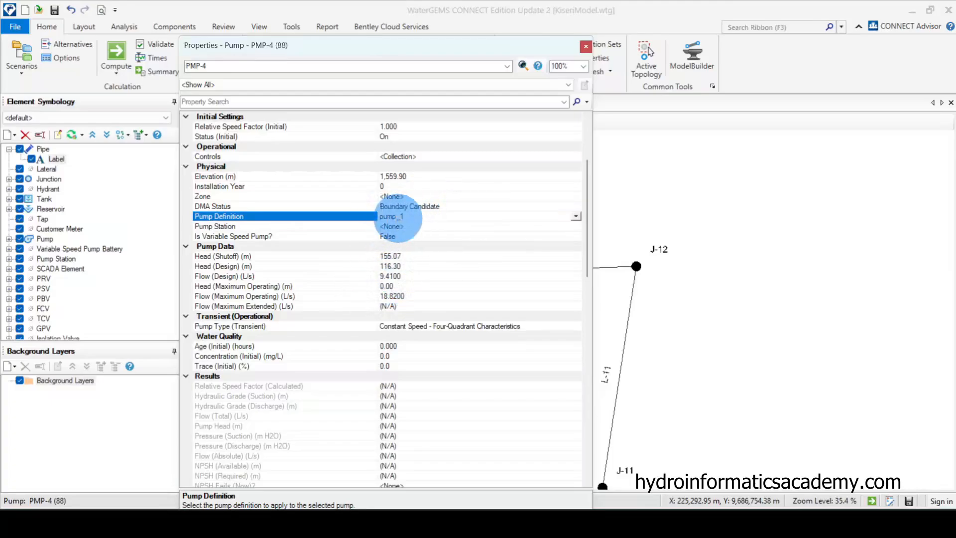
pyautogui.moveTo(499, 46); pyautogui.dragTo(449, 27)
pyautogui.click(536, 27)
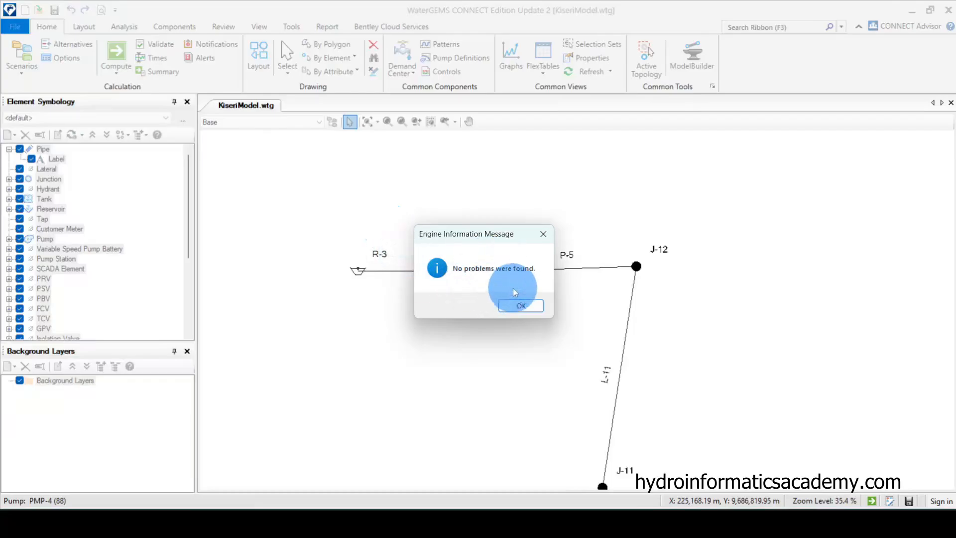
# Step: Recheck the network from reservoir R-3 through PMP-4 to J-12 and validate the model again
pyautogui.click(520, 305)
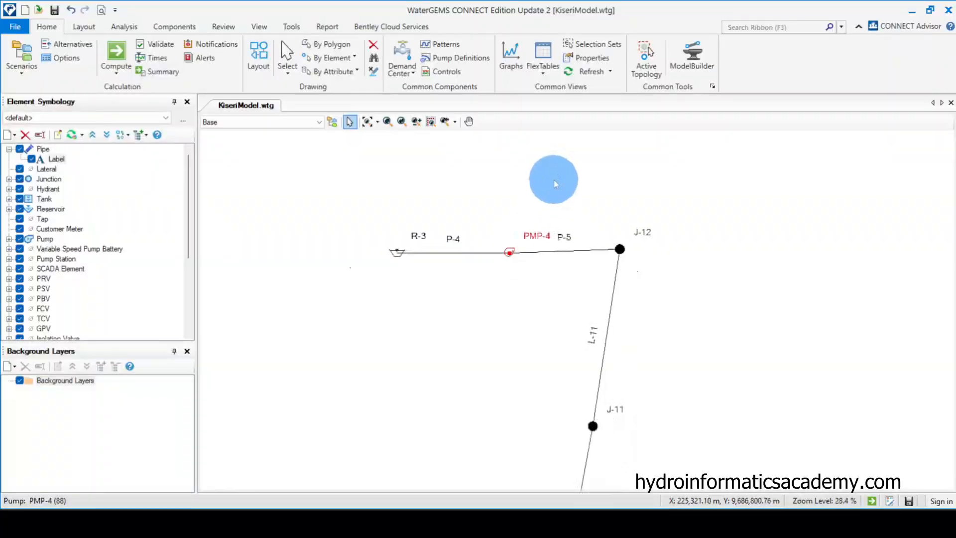
pyautogui.scroll(-3, 557, 188)
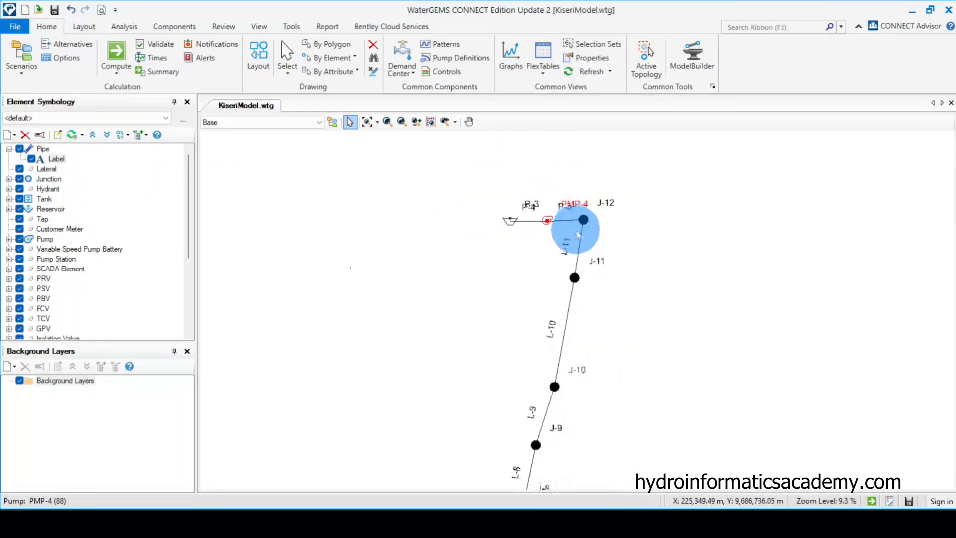
pyautogui.scroll(1, 572, 354)
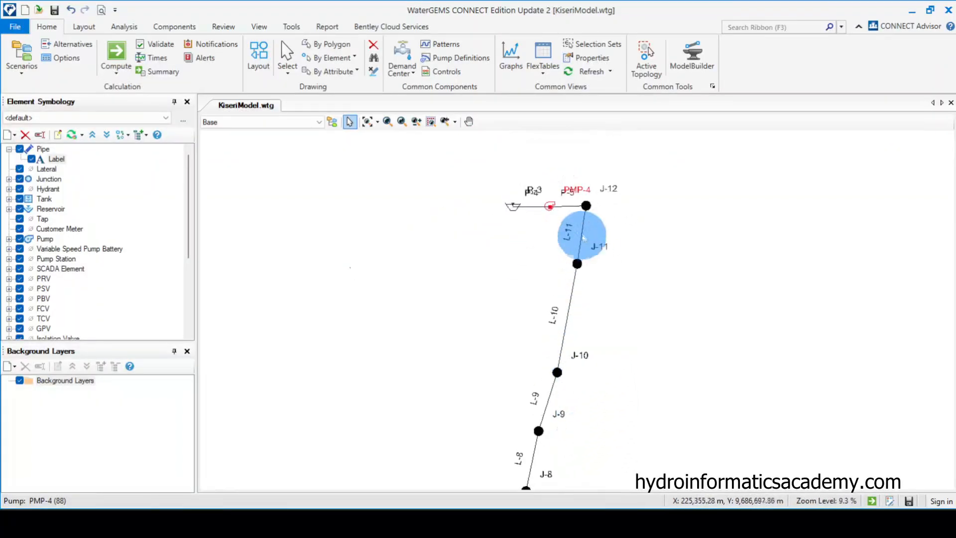
pyautogui.scroll(2, 561, 207)
pyautogui.click(169, 48)
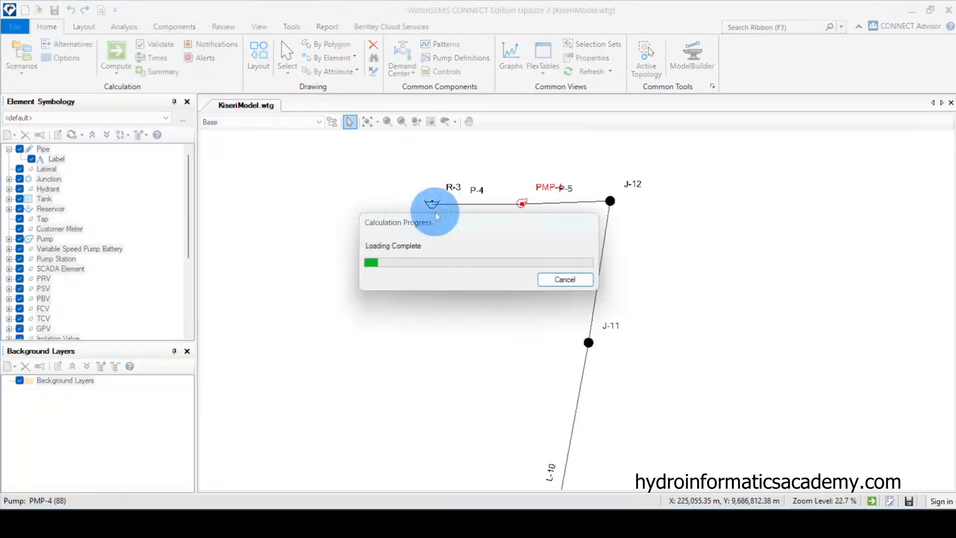
pyautogui.click(520, 305)
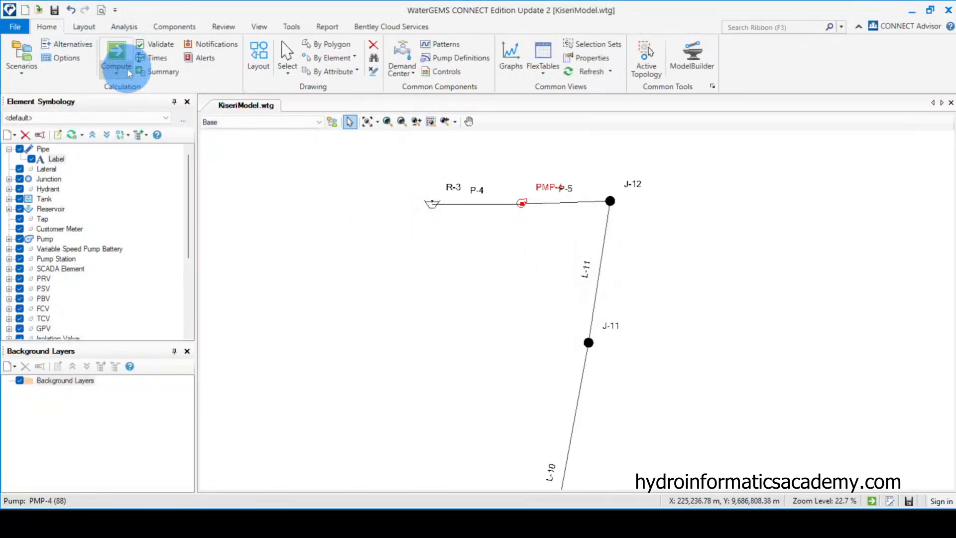
# Step: Compute the Base scenario, review the supplied, demanded and stored flows in the calculation summary, and close it
pyautogui.click(117, 56)
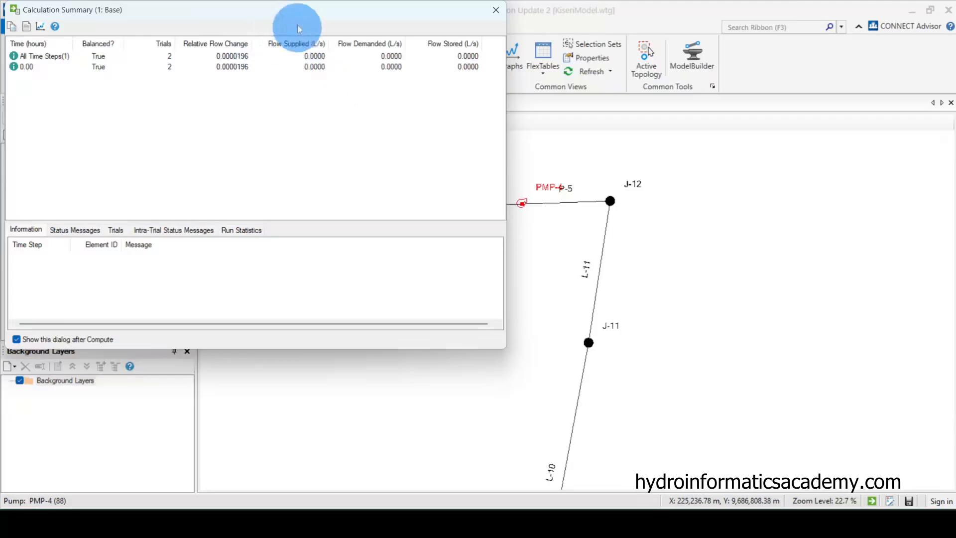
pyautogui.moveTo(319, 17); pyautogui.dragTo(576, 122)
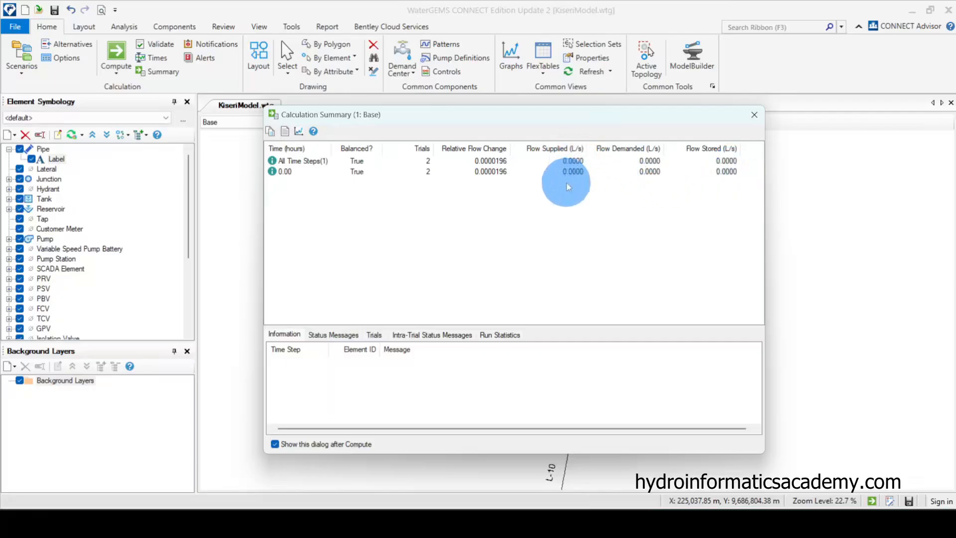
pyautogui.click(754, 115)
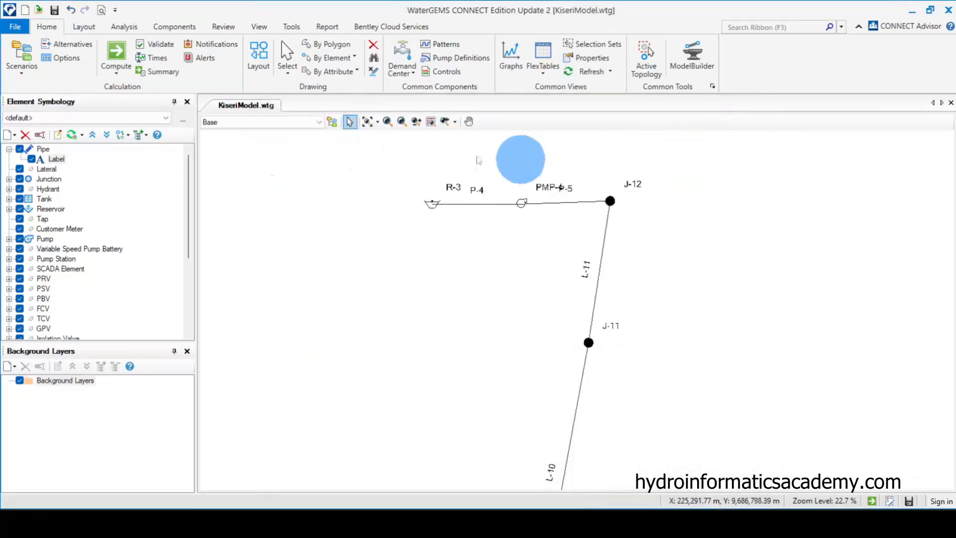
# Step: Examine the design flow and head of Pump Definition - 1, and close the pump definitions
pyautogui.click(471, 61)
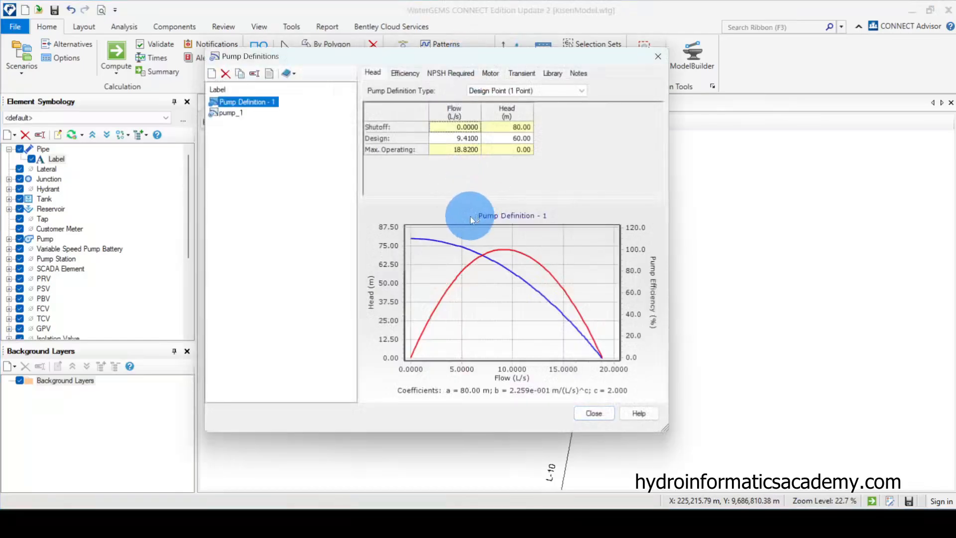
pyautogui.click(448, 140)
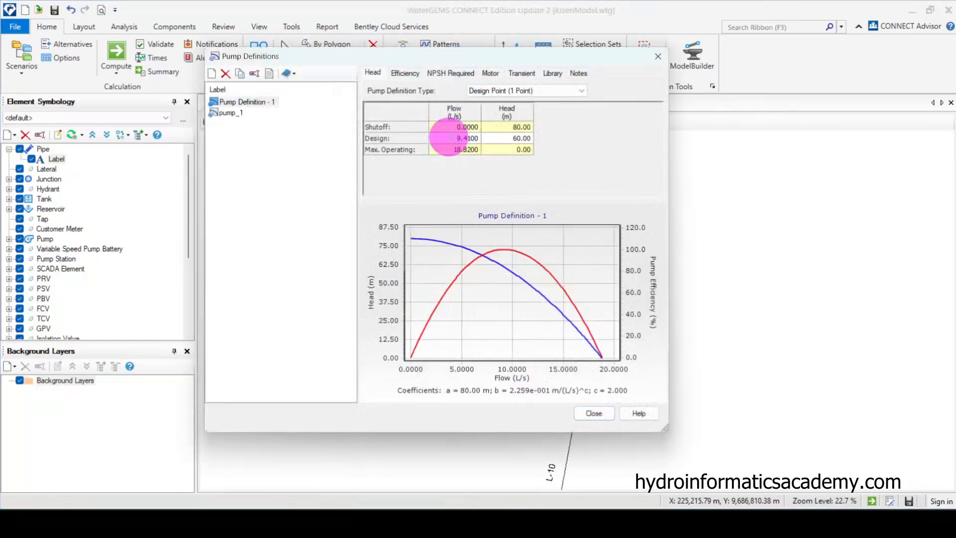
pyautogui.moveTo(448, 140); pyautogui.dragTo(488, 143)
pyautogui.click(657, 57)
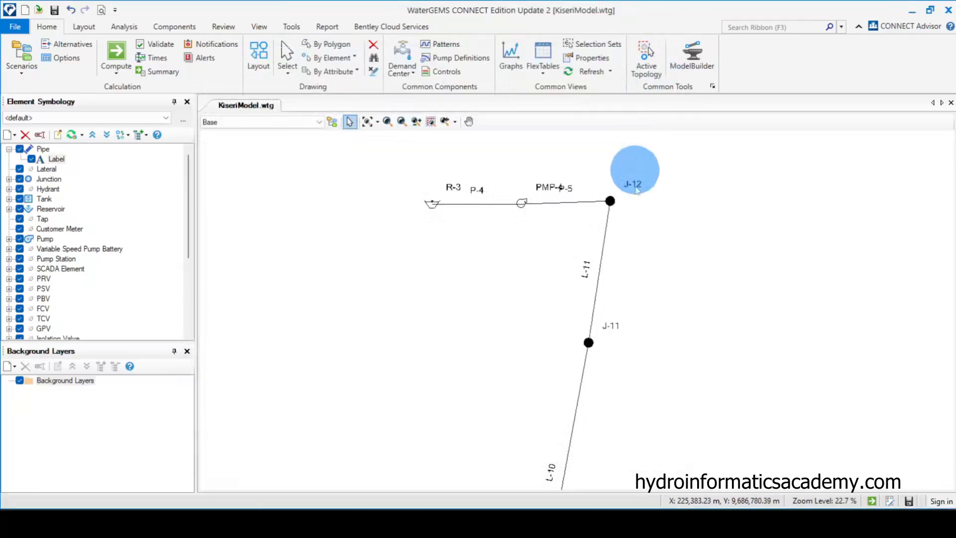
# Step: Add a pipe annotation showing the Flow result for all elements and apply it to the drawing
pyautogui.click(56, 159)
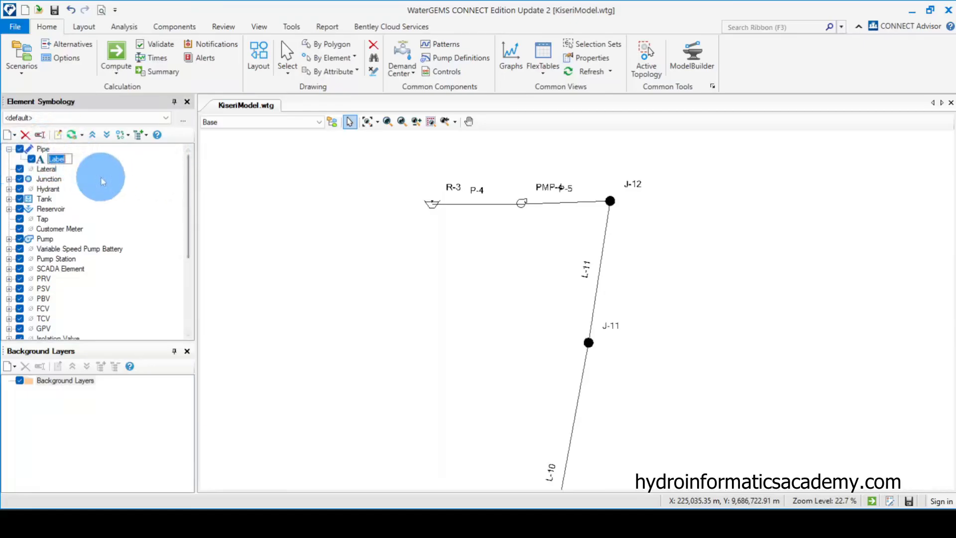
pyautogui.click(43, 149)
pyautogui.rightClick(44, 154)
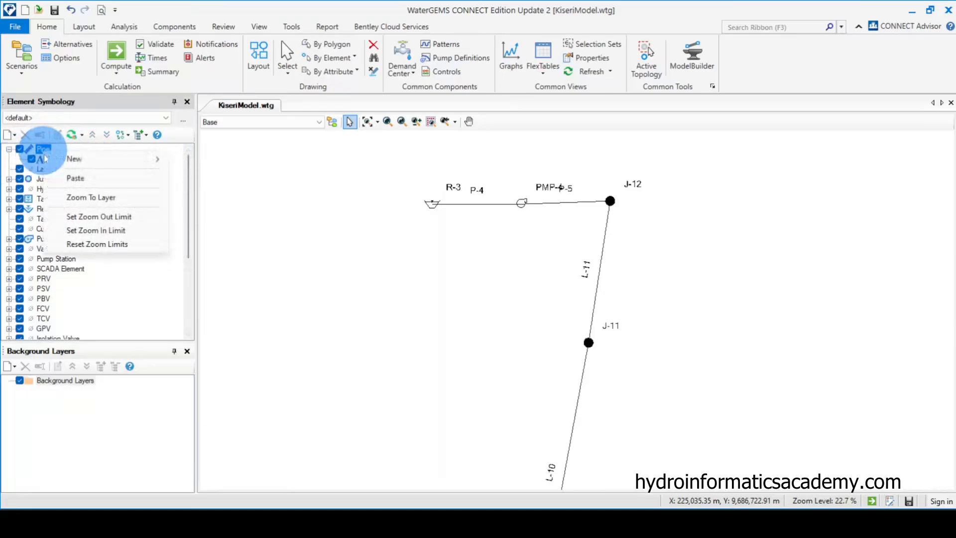
pyautogui.moveTo(72, 158)
pyautogui.click(248, 162)
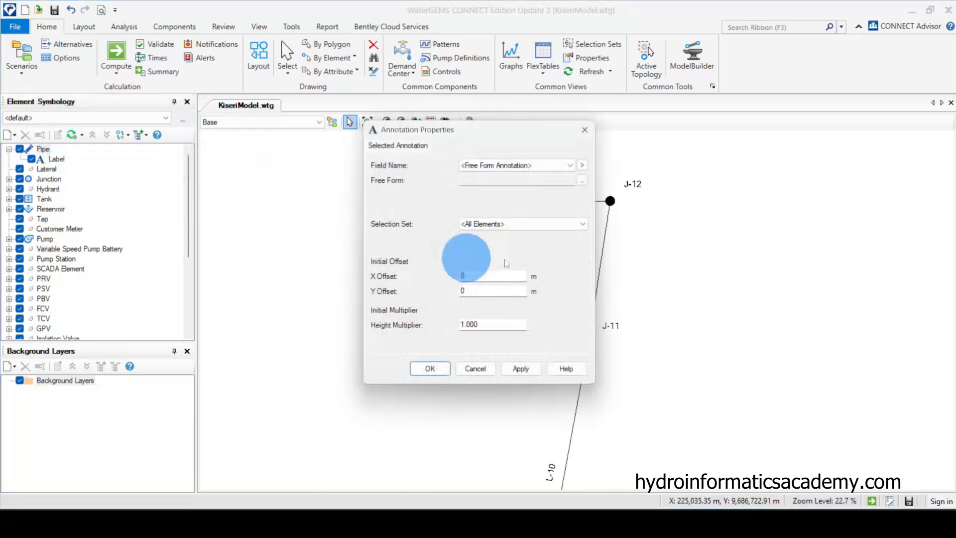
pyautogui.click(581, 165)
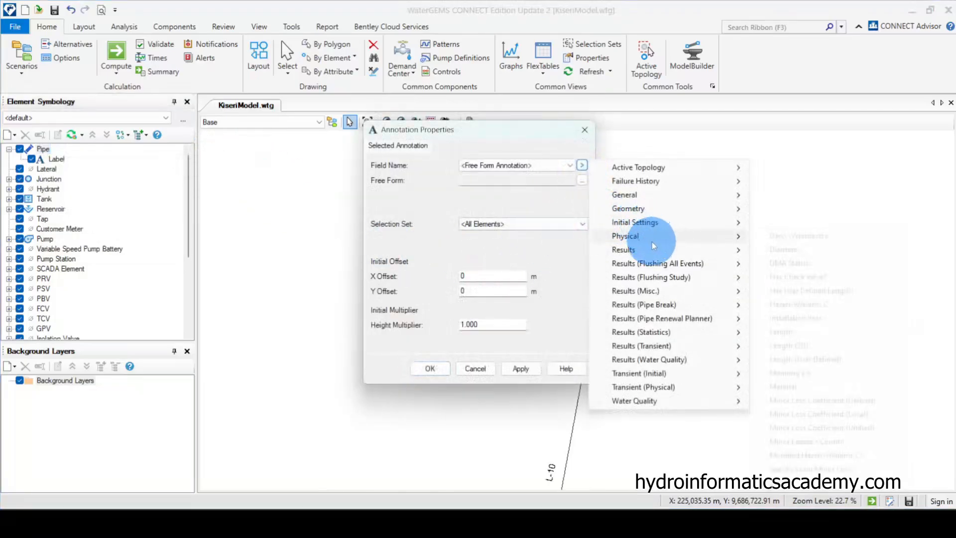
pyautogui.moveTo(647, 250)
pyautogui.click(795, 310)
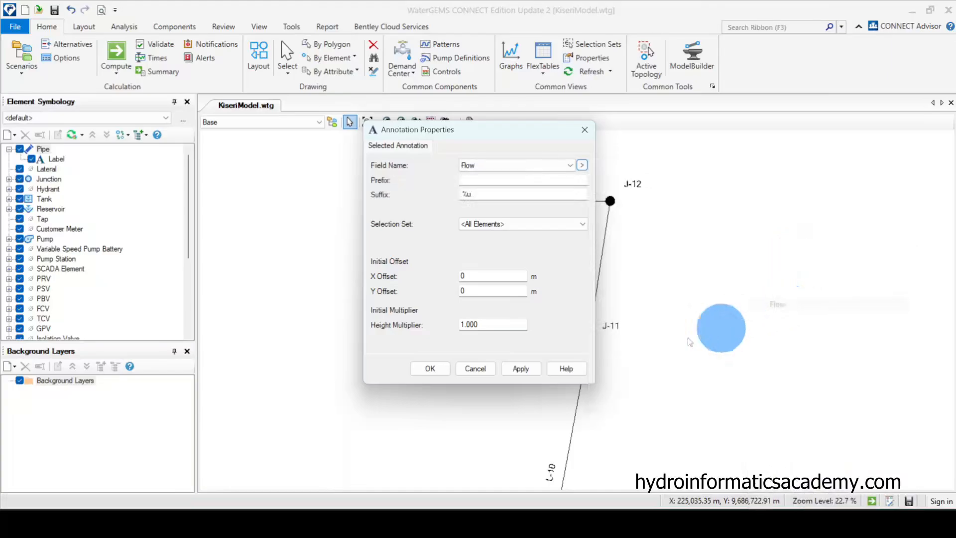
pyautogui.click(519, 368)
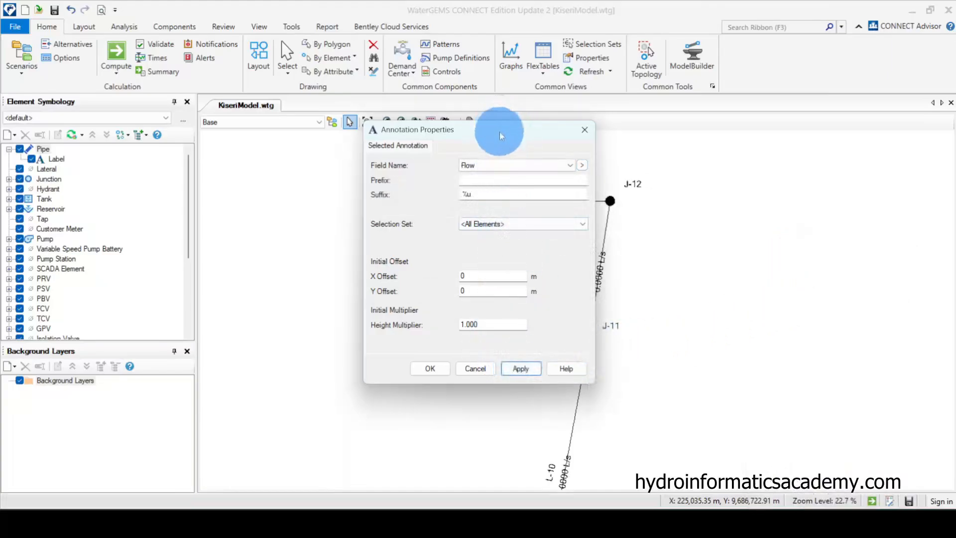
# Step: Set the Flow annotation's initial Y offset to -2 m, apply it and accept the annotation properties
pyautogui.moveTo(500, 135); pyautogui.dragTo(210, 142)
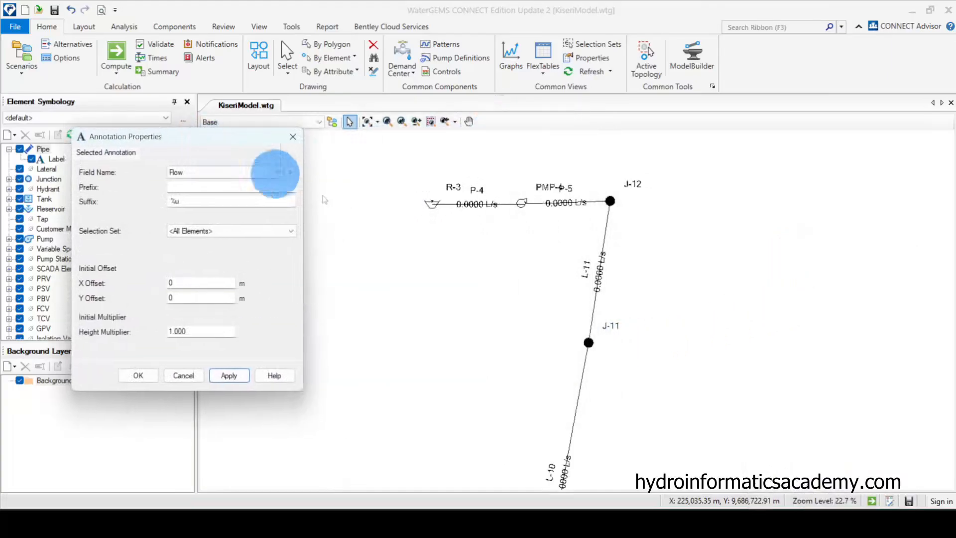
pyautogui.doubleClick(183, 298)
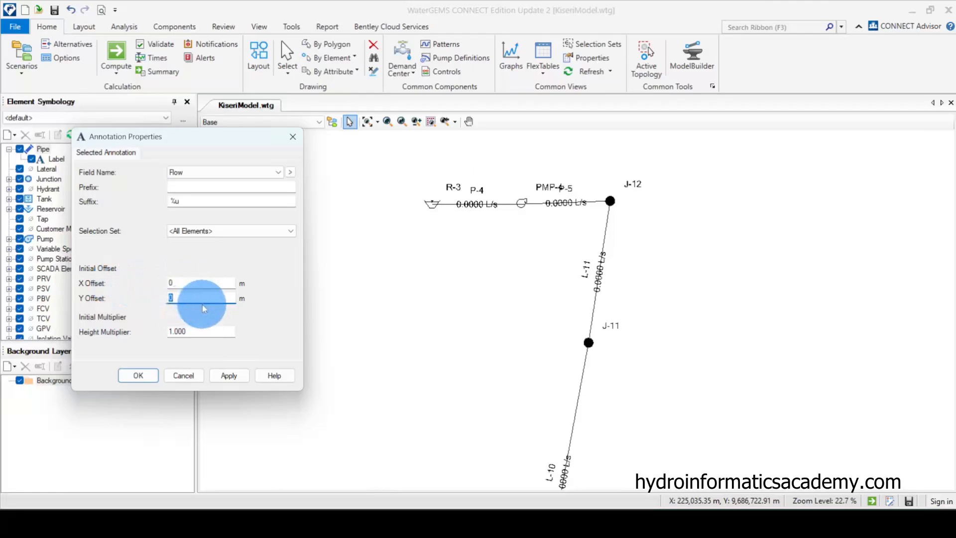
pyautogui.write('-2')
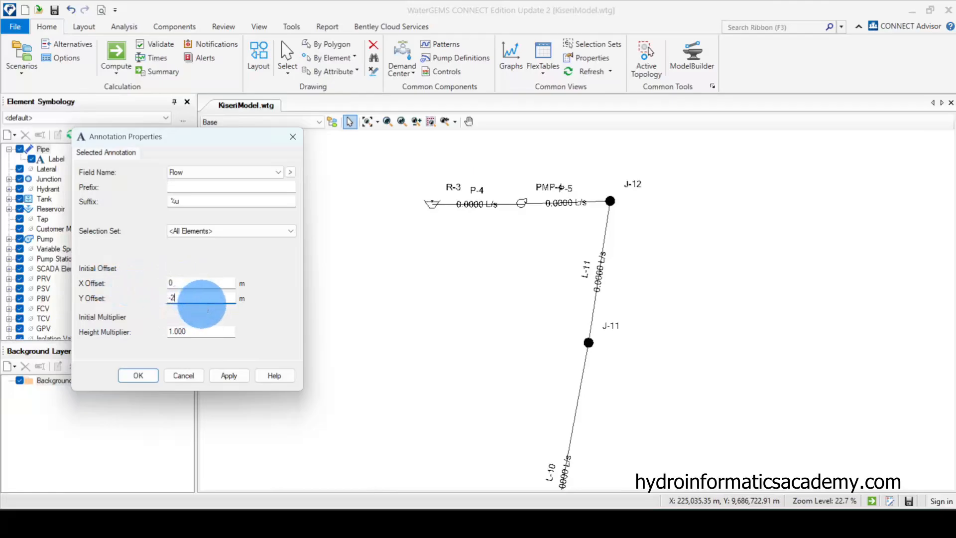
pyautogui.click(233, 378)
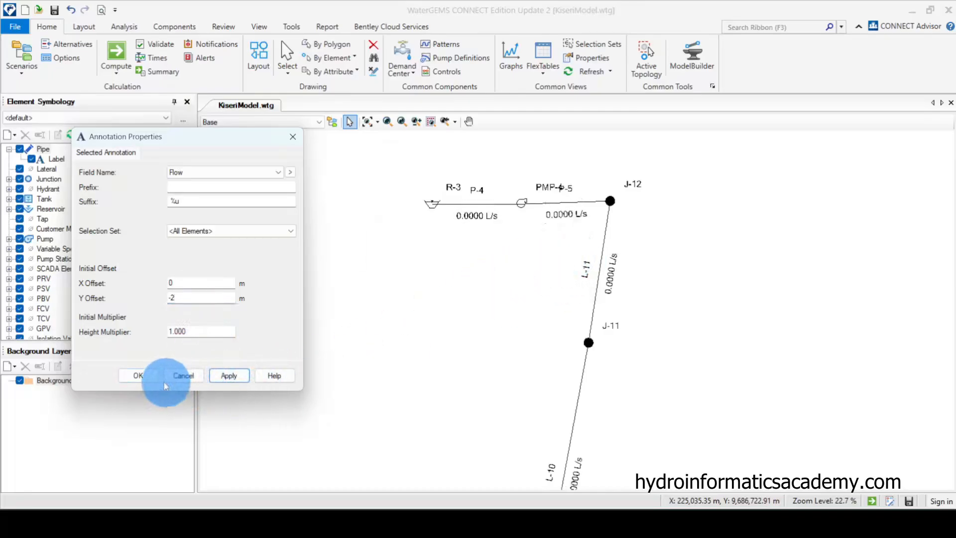
pyautogui.click(138, 375)
# Step: Inspect the pipe flows along the network and the connection between J-1 and J-13
pyautogui.scroll(-4, 580, 219)
pyautogui.scroll(3, 587, 324)
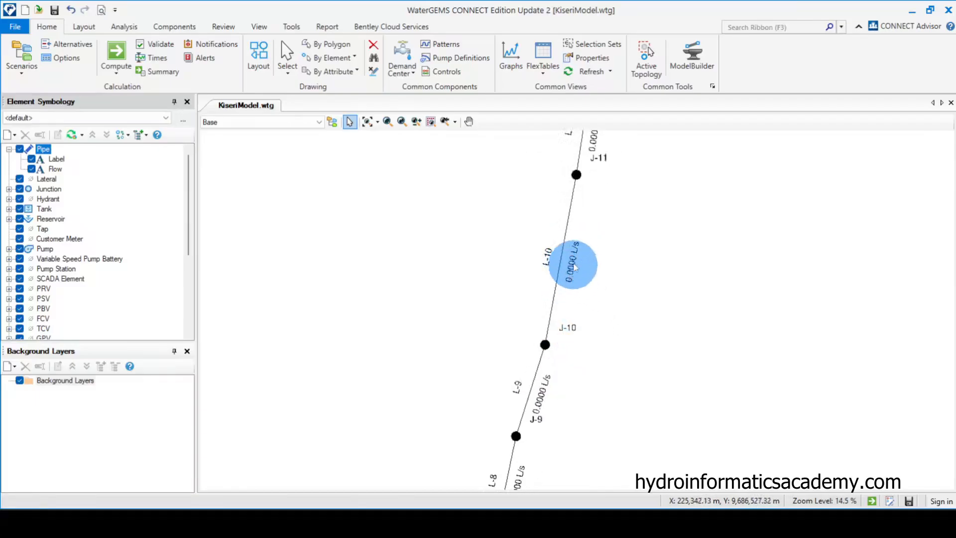
pyautogui.scroll(1, 569, 232)
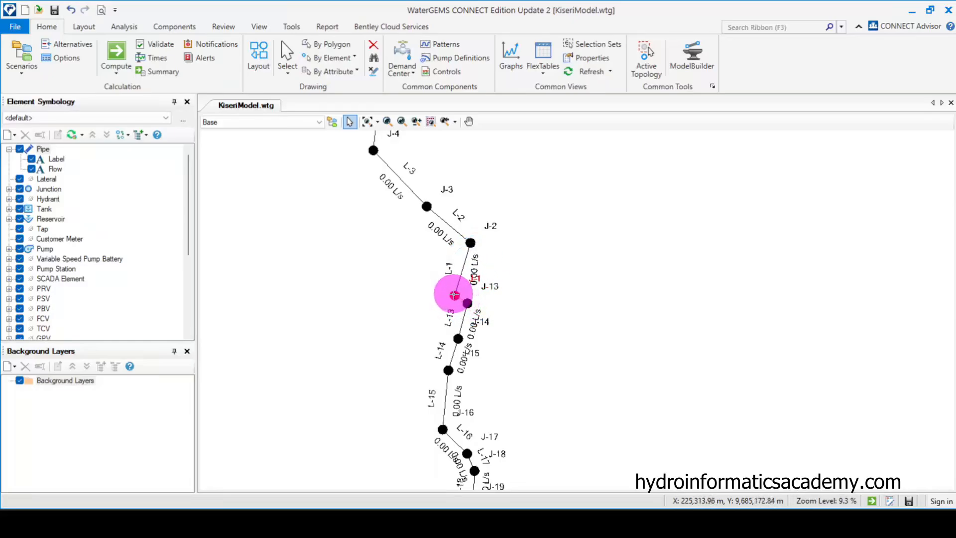
pyautogui.scroll(3, 455, 295)
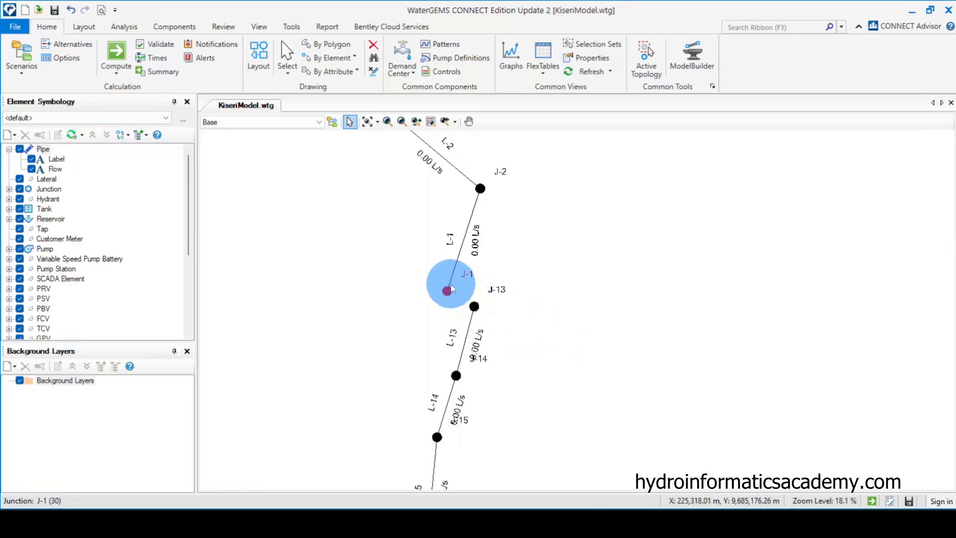
pyautogui.moveTo(447, 290); pyautogui.dragTo(438, 298)
pyautogui.scroll(-6, 527, 327)
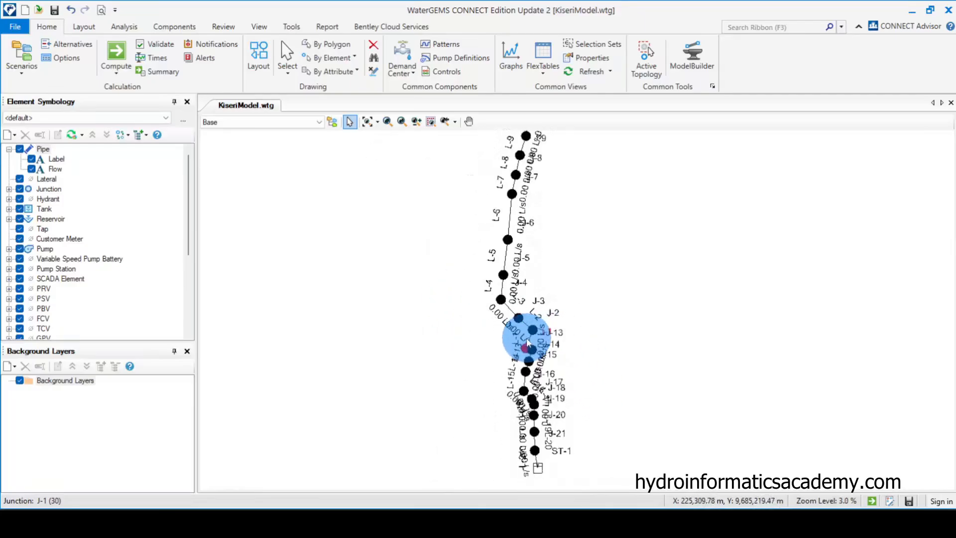
pyautogui.scroll(6, 532, 335)
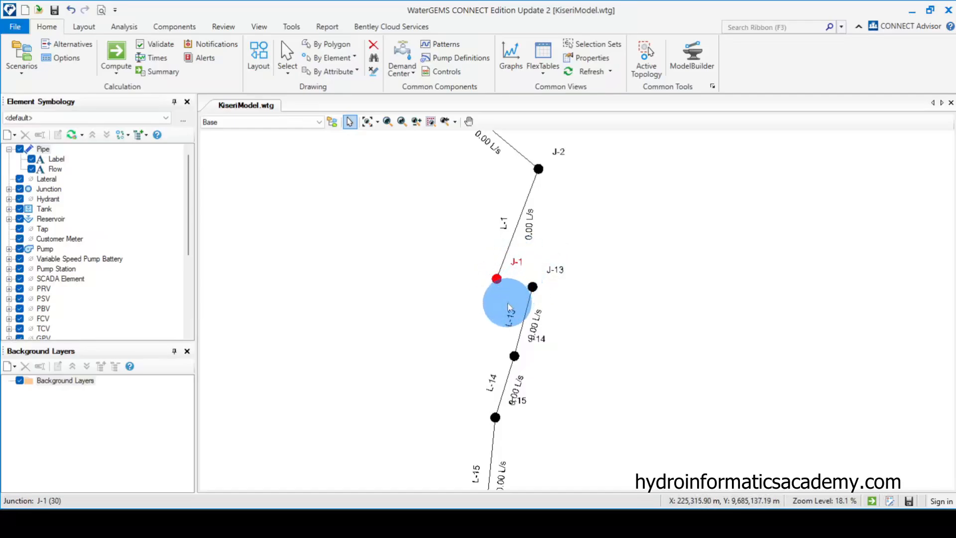
# Step: Delete junction J-1 between J-2 and J-13
pyautogui.click(412, 309)
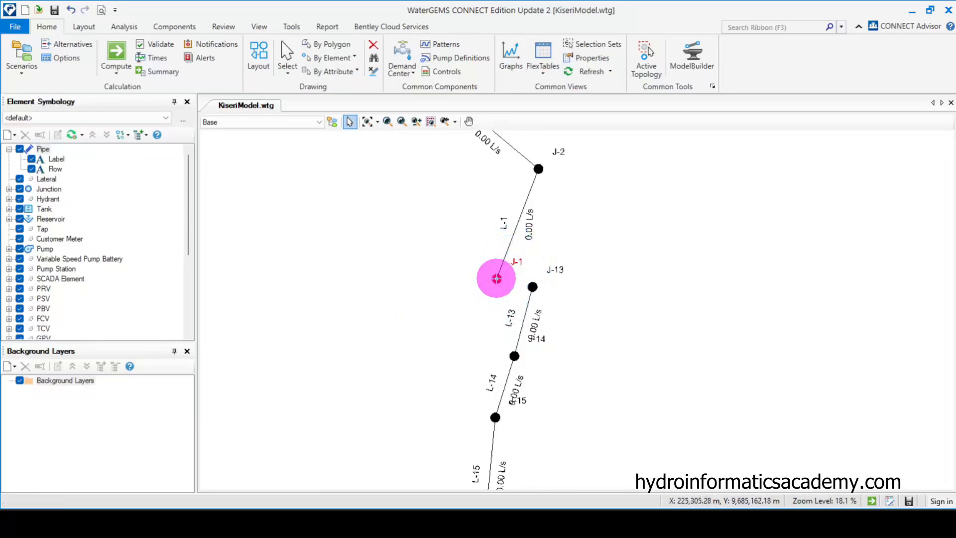
pyautogui.click(496, 278)
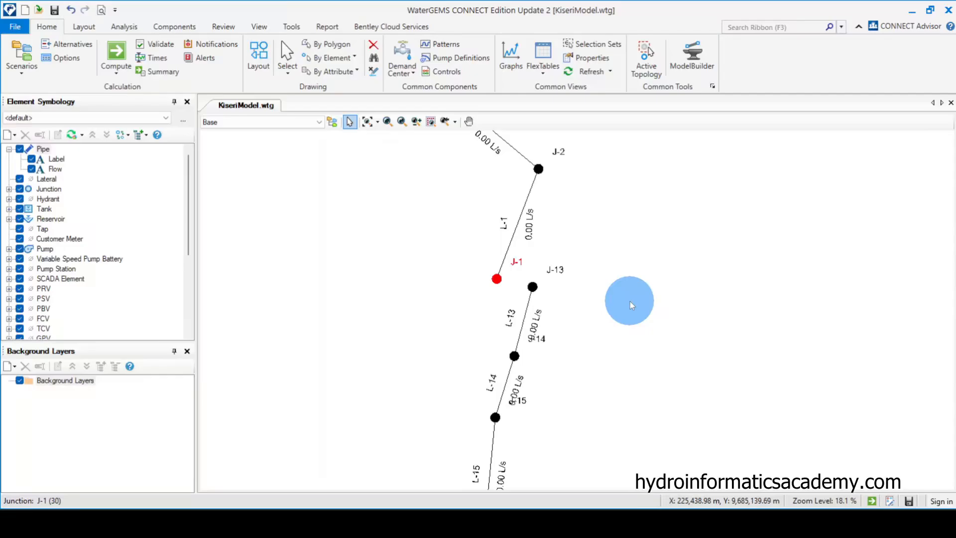
pyautogui.press('Delete')
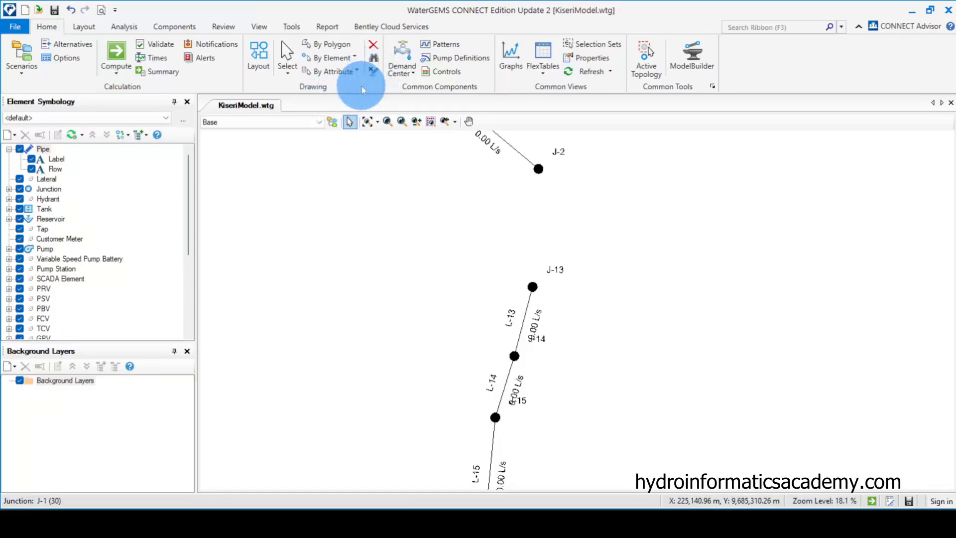
# Step: Draw a pipe from J-2 to J-13, finish the layout and return to element selection
pyautogui.click(82, 30)
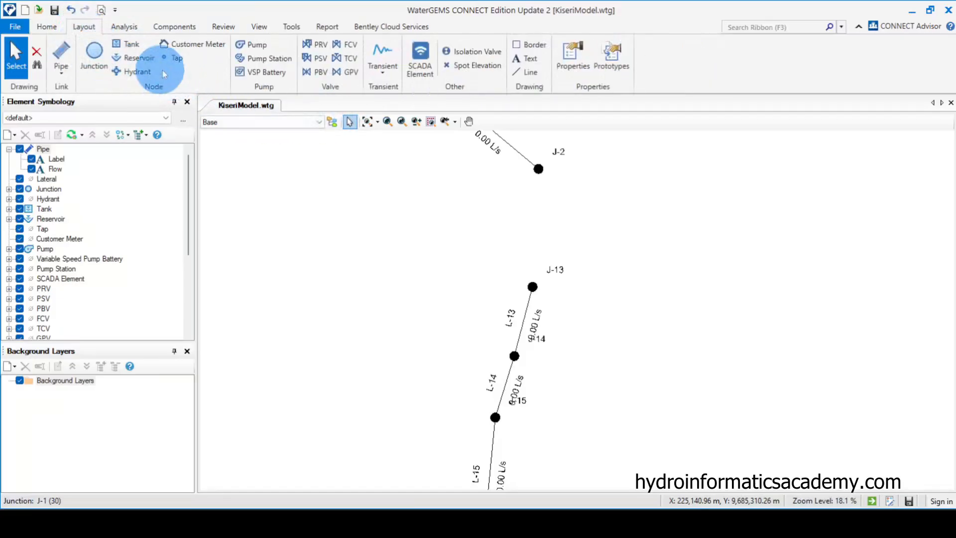
pyautogui.click(62, 62)
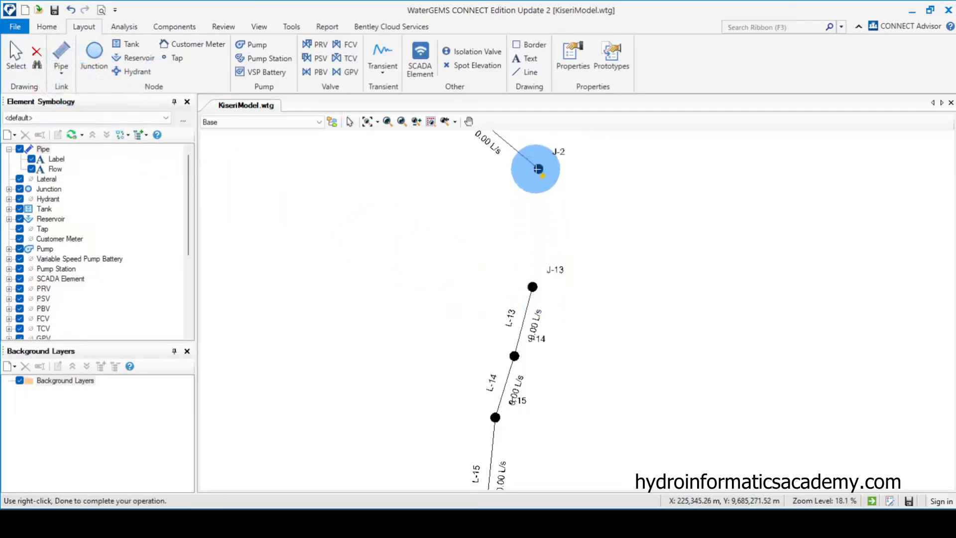
pyautogui.click(537, 170)
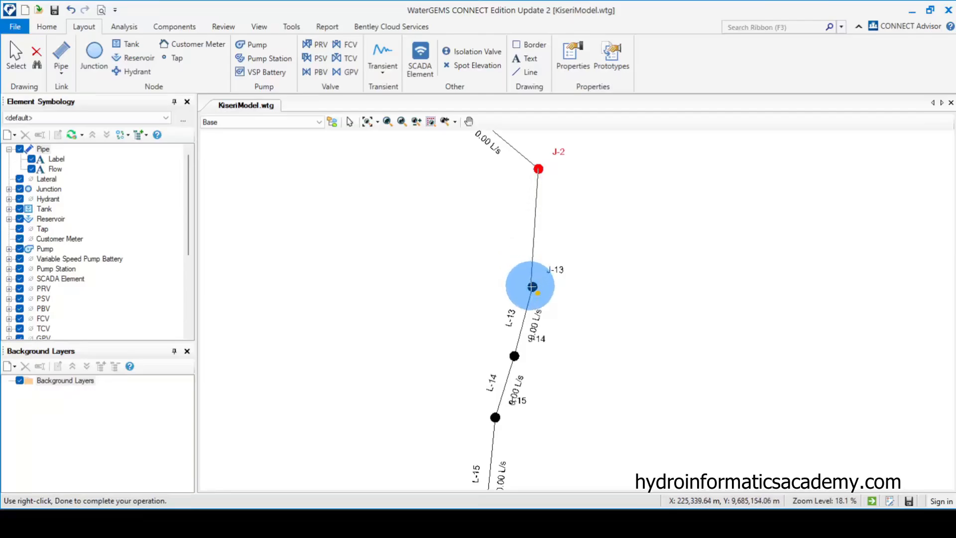
pyautogui.click(532, 287)
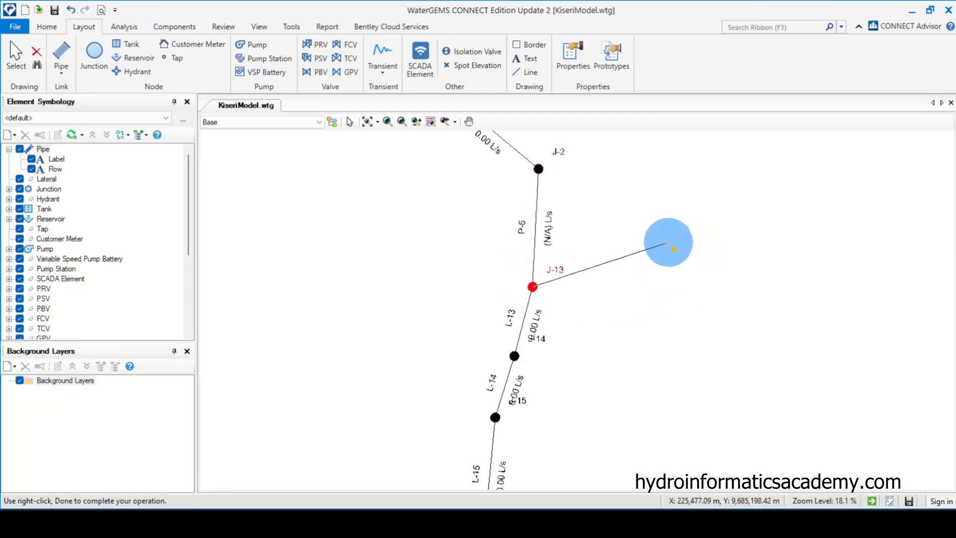
pyautogui.rightClick(629, 227)
pyautogui.click(669, 117)
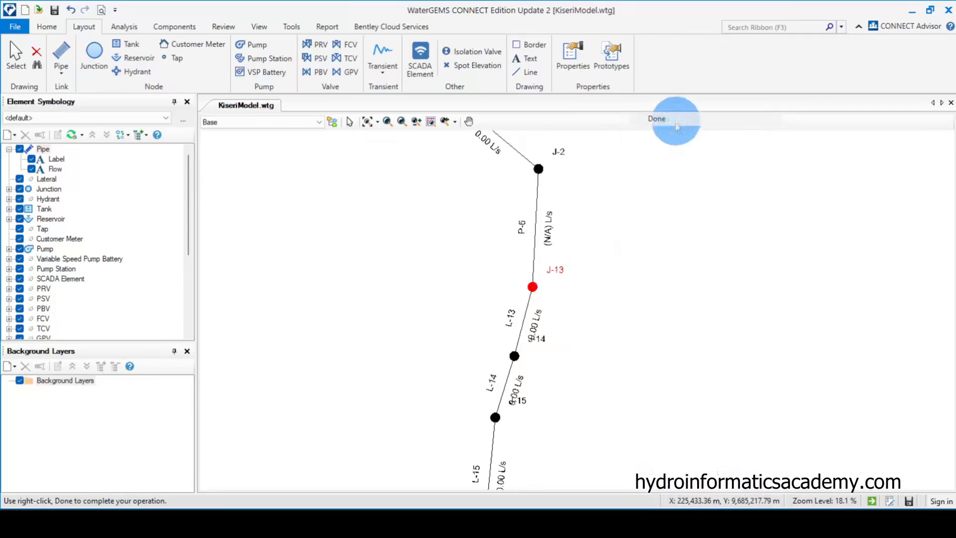
pyautogui.click(46, 26)
pyautogui.click(293, 61)
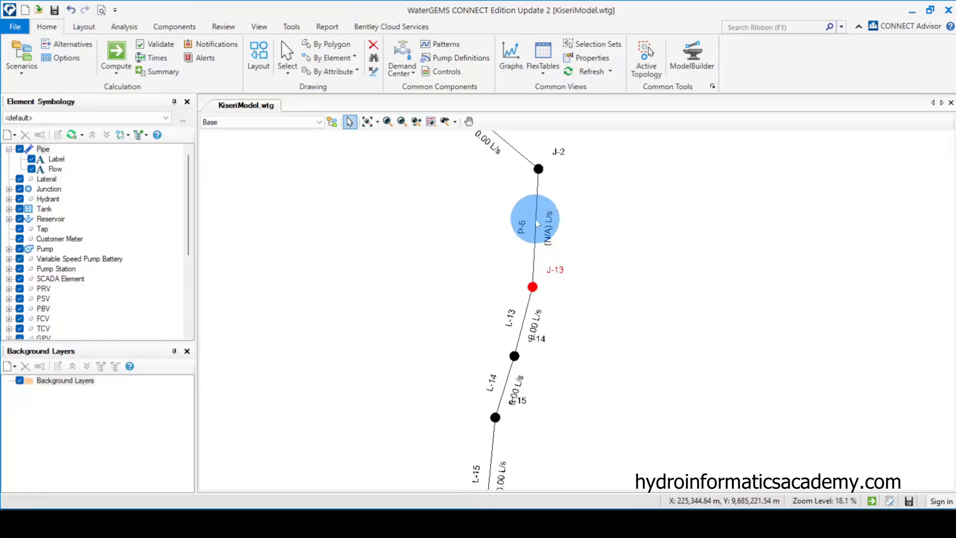
# Step: Examine the scaled length in the properties of the pipe between J-2 and J-13, and close them
pyautogui.doubleClick(536, 223)
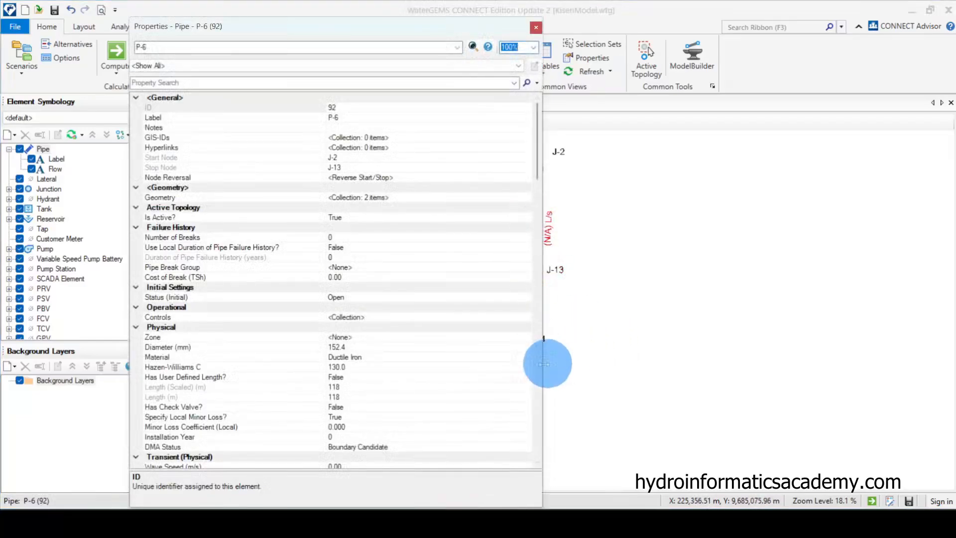
pyautogui.click(536, 29)
pyautogui.doubleClick(535, 225)
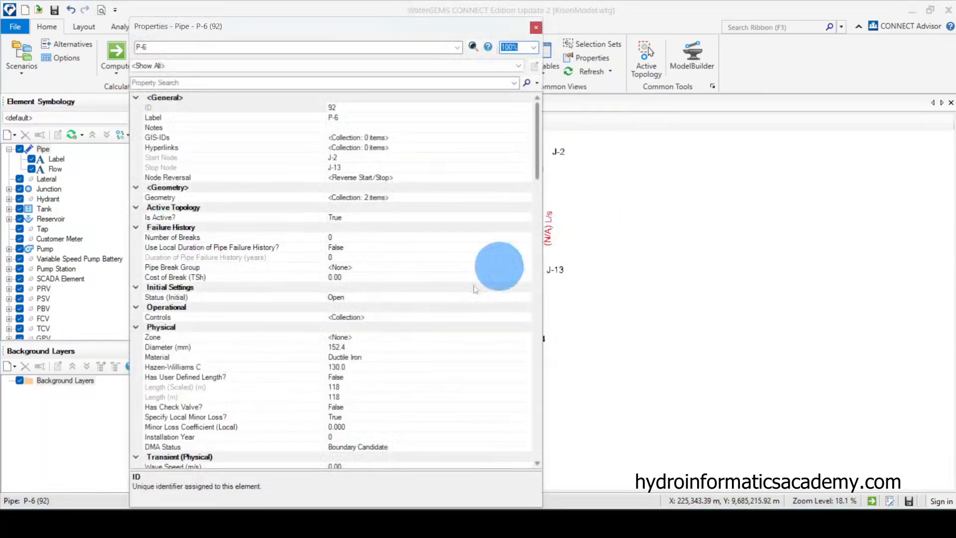
pyautogui.click(191, 387)
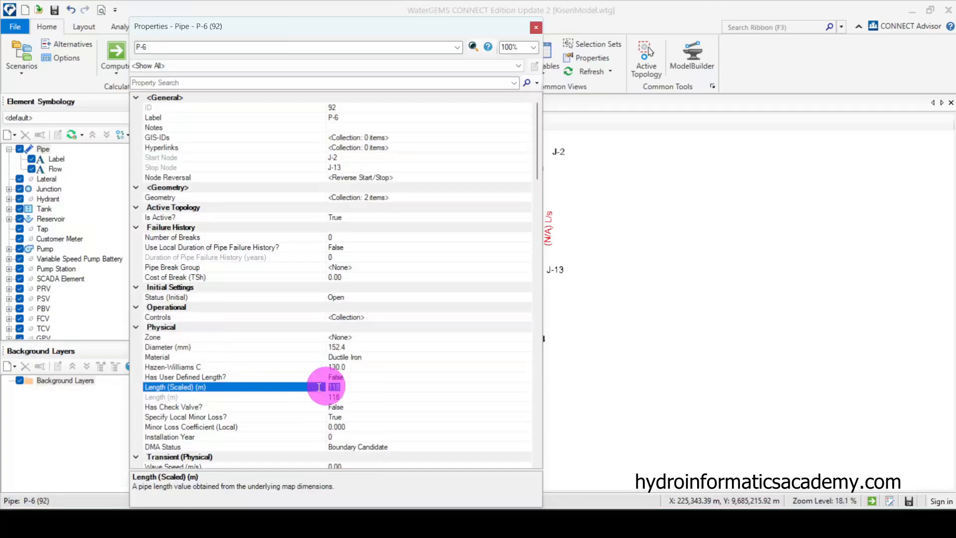
pyautogui.click(536, 27)
# Step: Compute the Base scenario with the reconnected network, review the supplied and stored flows, and close the calculation summary
pyautogui.scroll(-3, 549, 298)
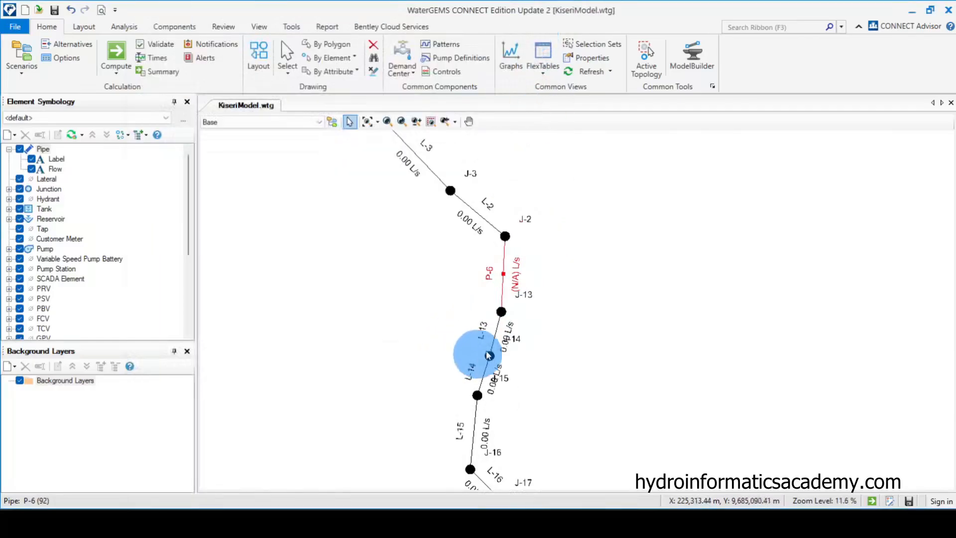
pyautogui.click(116, 54)
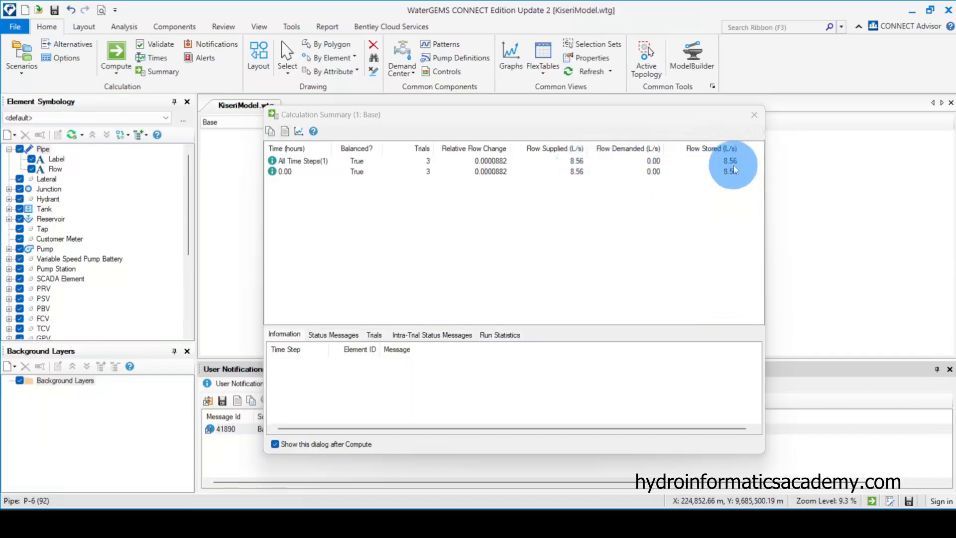
pyautogui.click(754, 115)
# Step: Trace the computed flows and directions from J-2 down to tank ST-1, and close the user notifications
pyautogui.scroll(-2, 548, 192)
pyautogui.scroll(4, 553, 228)
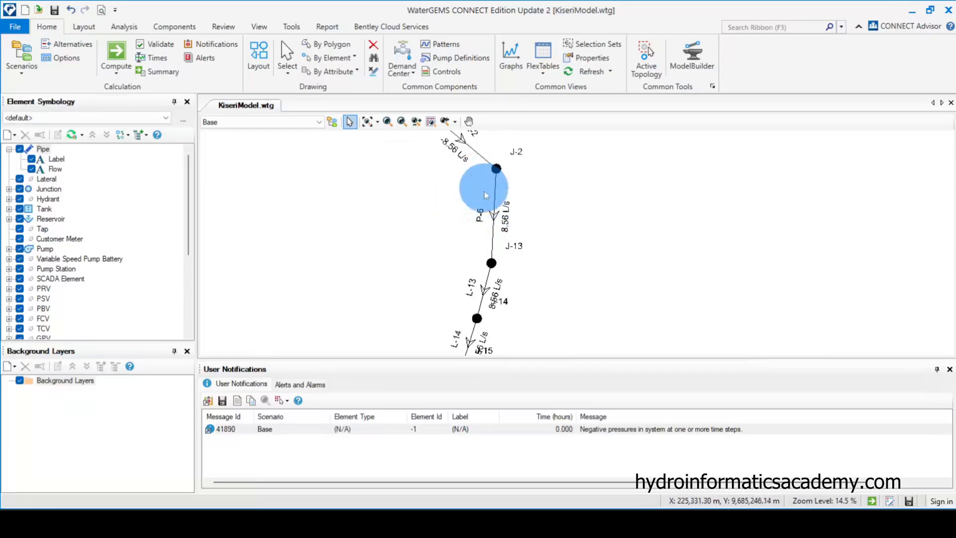
pyautogui.scroll(-5, 471, 199)
pyautogui.scroll(5, 486, 251)
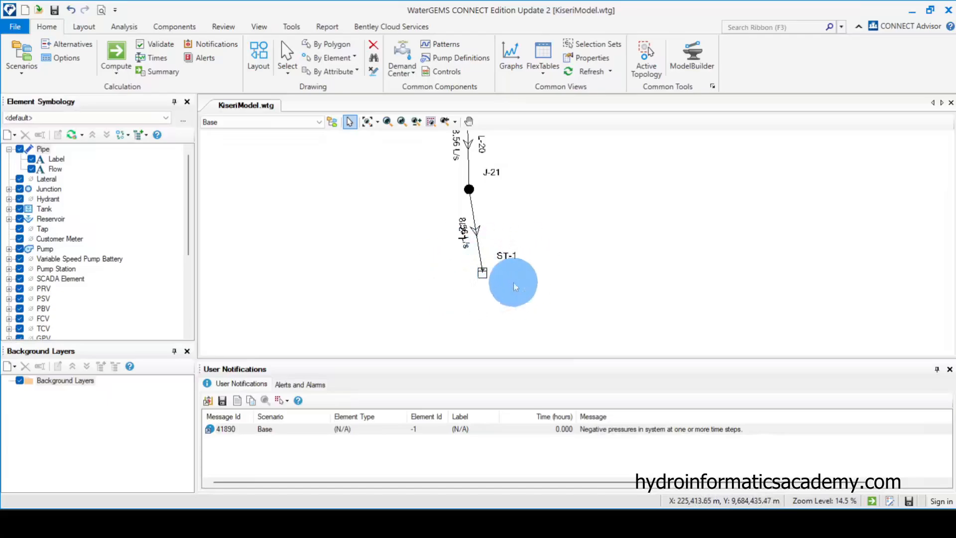
pyautogui.scroll(-3, 516, 293)
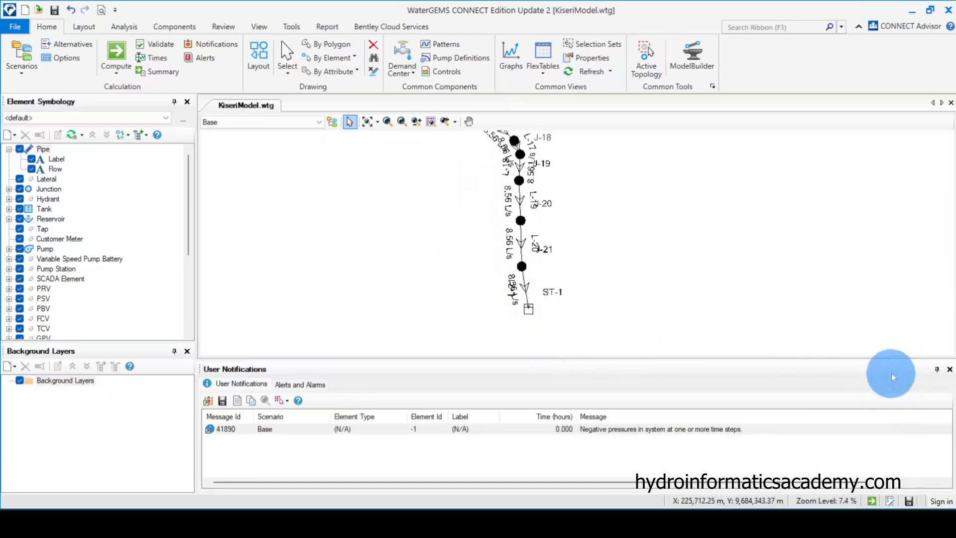
pyautogui.click(949, 371)
pyautogui.scroll(-5, 632, 422)
pyautogui.scroll(4, 578, 265)
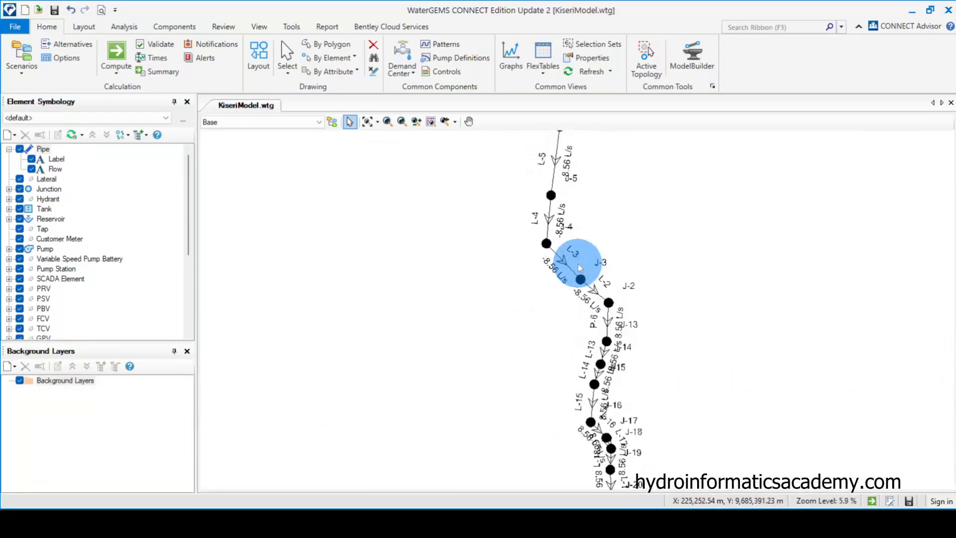
# Step: Hide the Label annotations of the pipes and junctions, keeping the pipe Flow annotation displayed
pyautogui.click(43, 150)
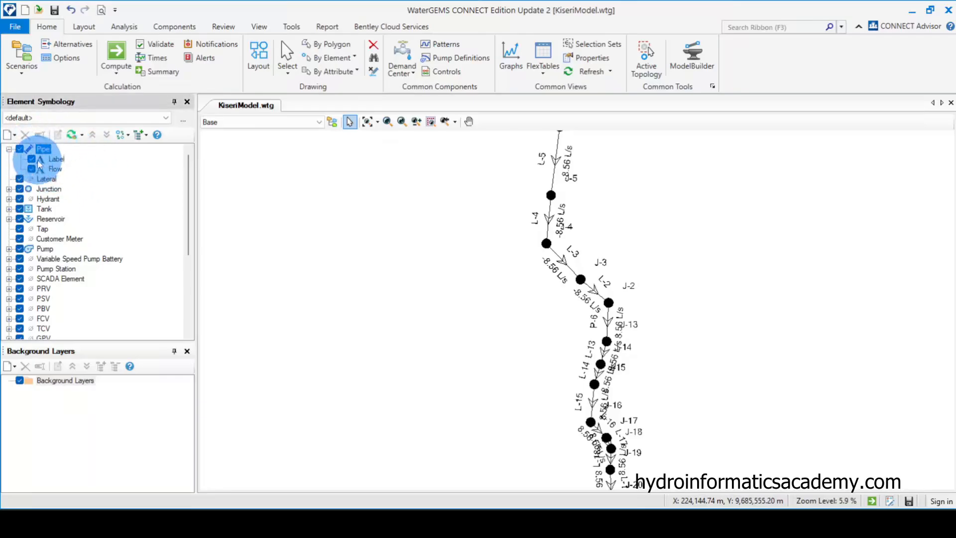
pyautogui.click(30, 159)
pyautogui.scroll(-1, 416, 209)
pyautogui.scroll(2, 497, 286)
pyautogui.scroll(2, 498, 286)
pyautogui.scroll(1, 485, 249)
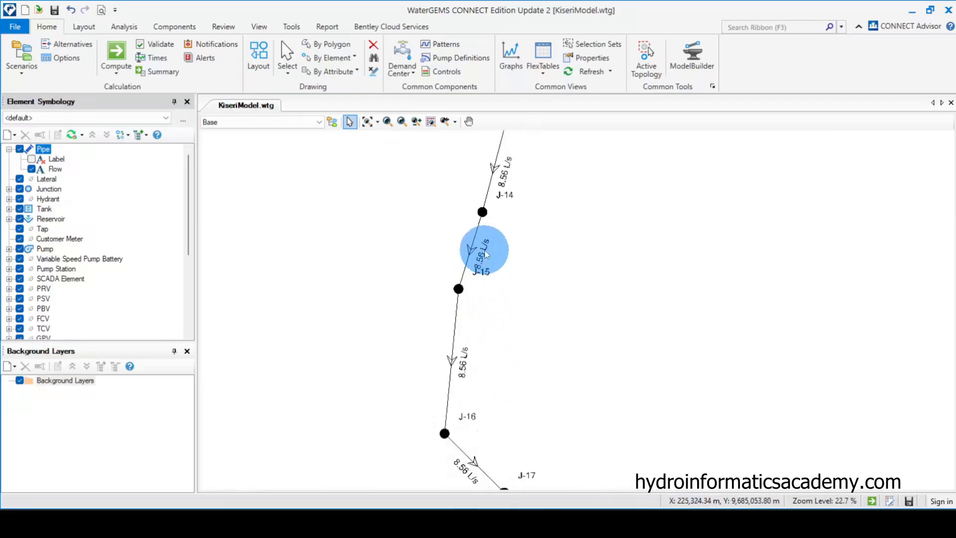
pyautogui.click(9, 189)
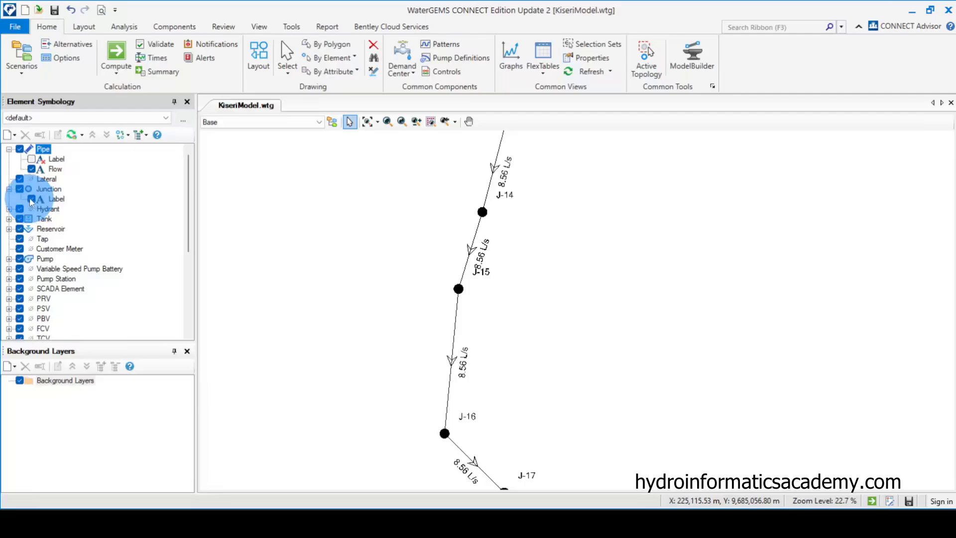
# Step: Examine the flow values and arrow directions of the pipes along the whole line down to tank ST-1
pyautogui.scroll(-2, 452, 356)
pyautogui.scroll(-2, 452, 354)
pyautogui.scroll(4, 456, 258)
pyautogui.scroll(-4, 479, 394)
pyautogui.scroll(3, 419, 238)
pyautogui.scroll(-2, 391, 319)
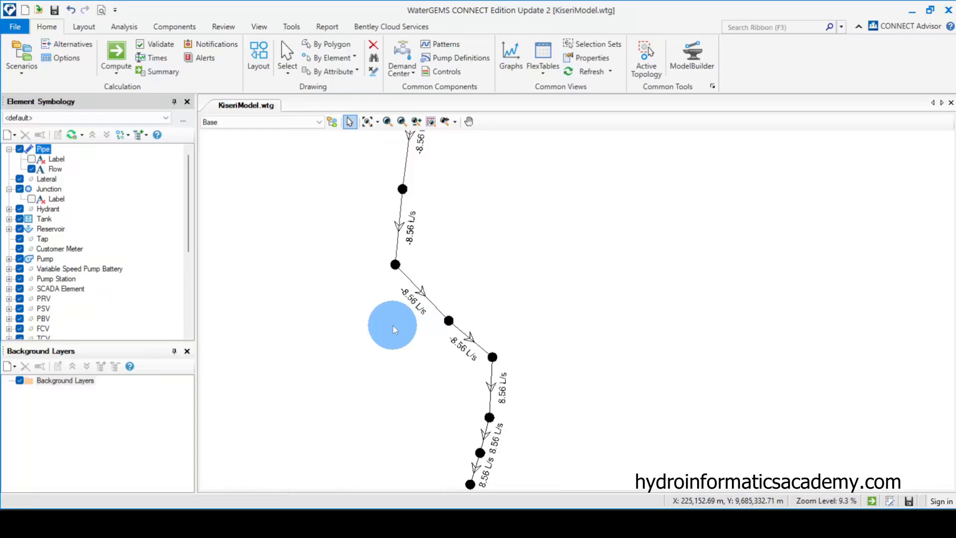
pyautogui.scroll(-2, 456, 303)
pyautogui.scroll(3, 440, 178)
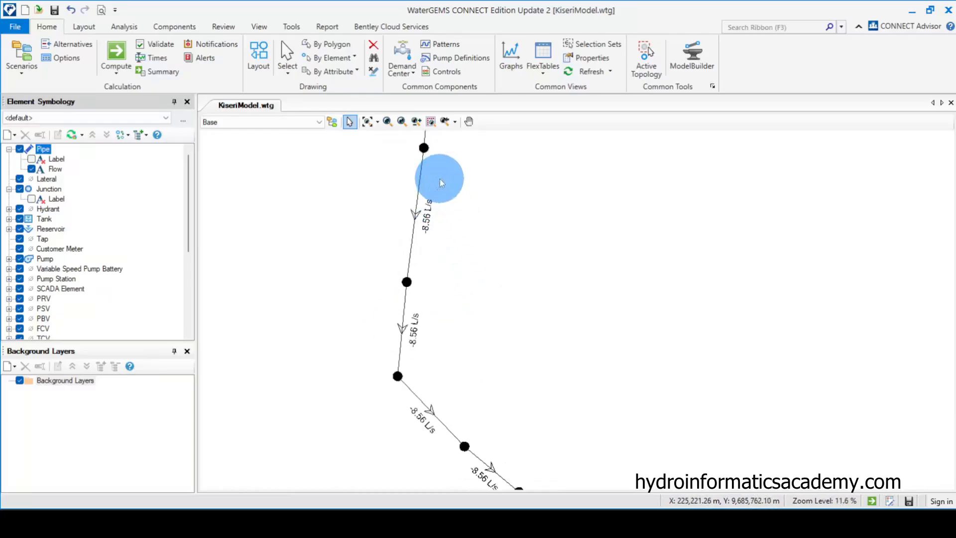
pyautogui.scroll(-4, 403, 353)
pyautogui.scroll(-3, 427, 197)
pyautogui.scroll(2, 433, 156)
pyautogui.scroll(1, 454, 377)
pyautogui.scroll(6, 441, 468)
pyautogui.scroll(-2, 453, 286)
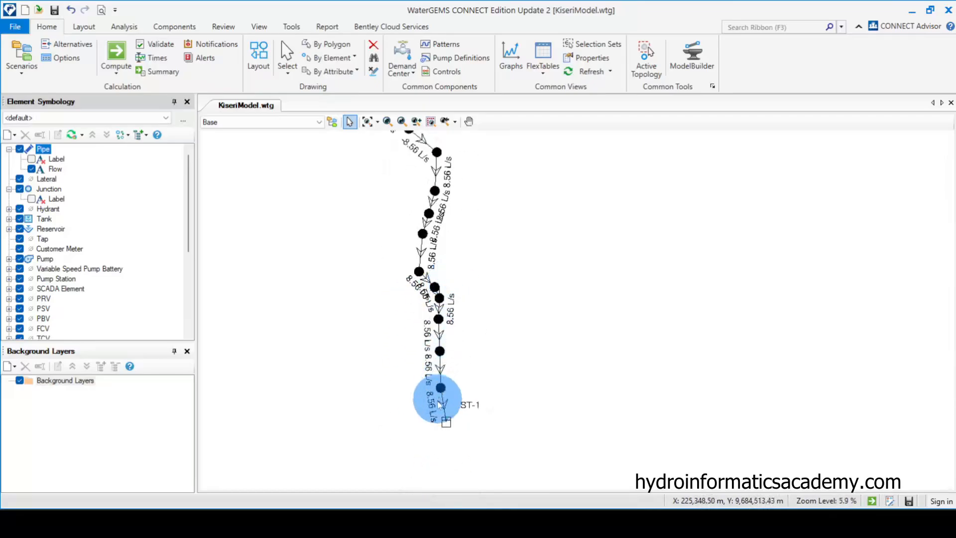
pyautogui.scroll(4, 439, 403)
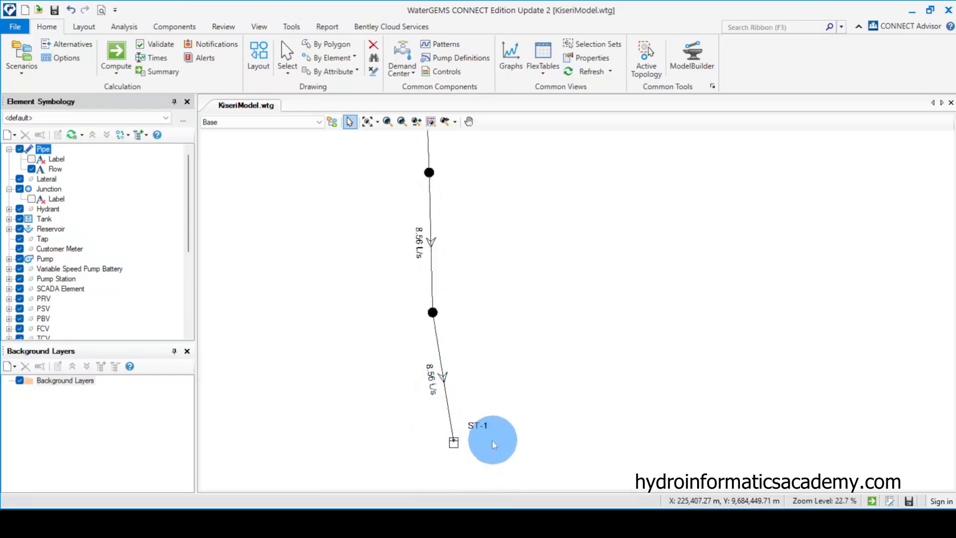
# Step: Recompute the Base scenario, and close the calculation summary and the user notifications
pyautogui.click(117, 57)
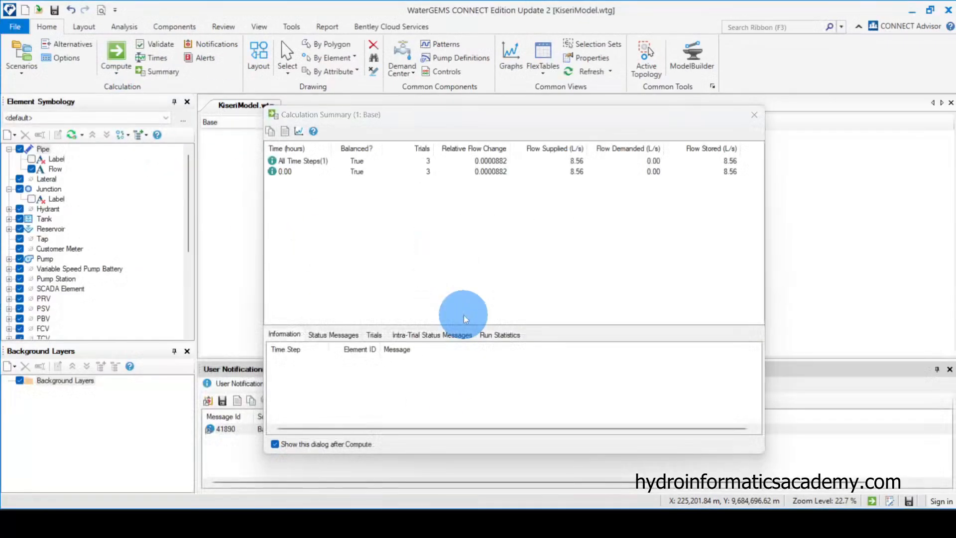
pyautogui.click(755, 115)
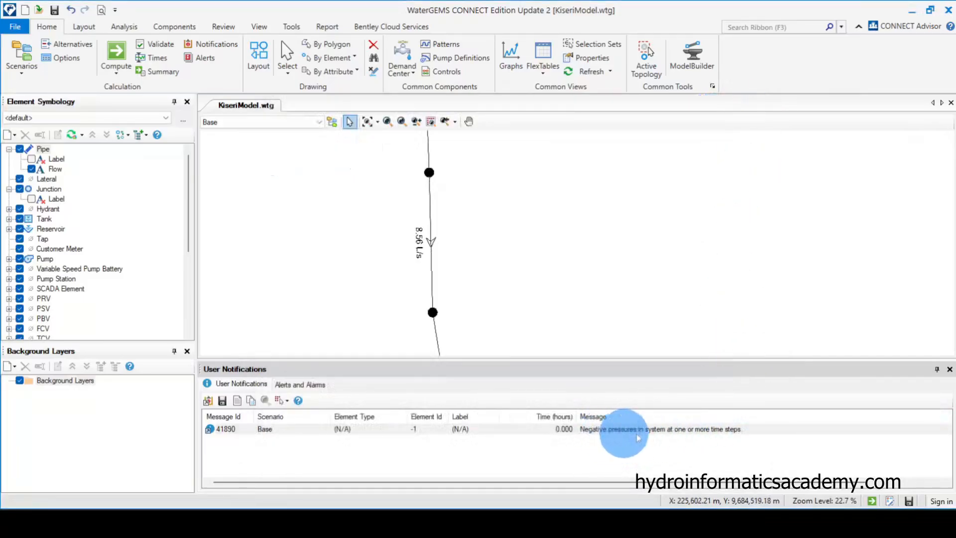
pyautogui.click(950, 371)
# Step: Add a new annotation to the pipes, using the Headloss Gradient result as its field
pyautogui.scroll(-5, 498, 443)
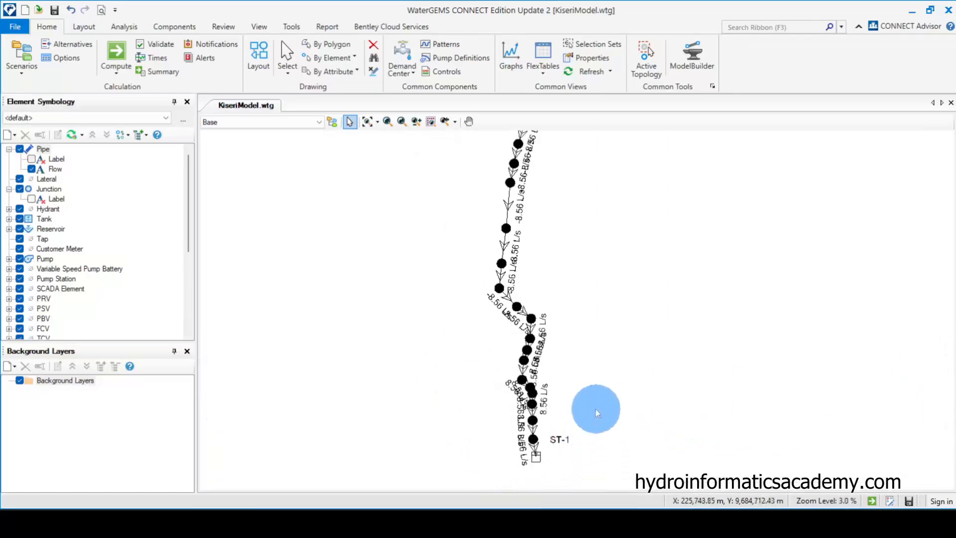
pyautogui.scroll(4, 519, 158)
pyautogui.scroll(-3, 433, 422)
pyautogui.scroll(4, 495, 148)
pyautogui.scroll(4, 434, 264)
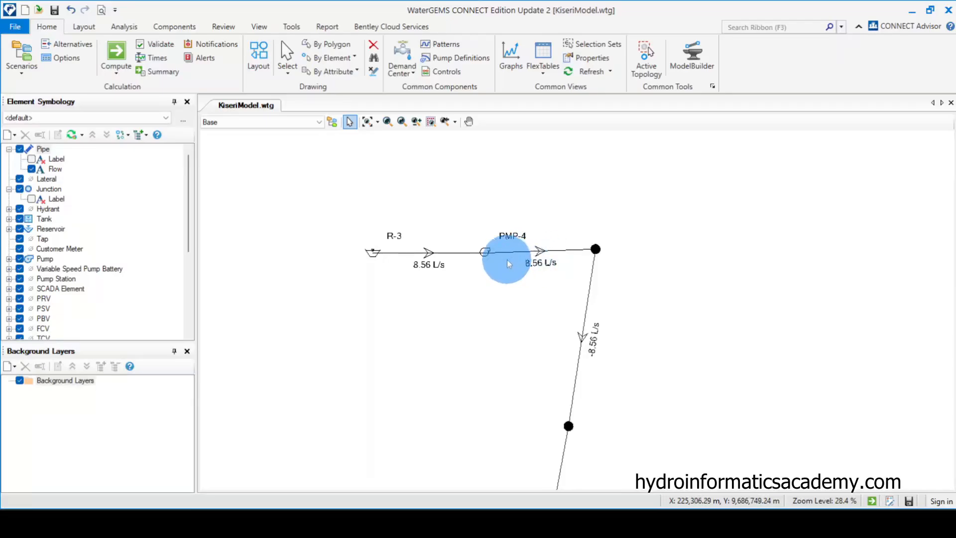
pyautogui.rightClick(42, 150)
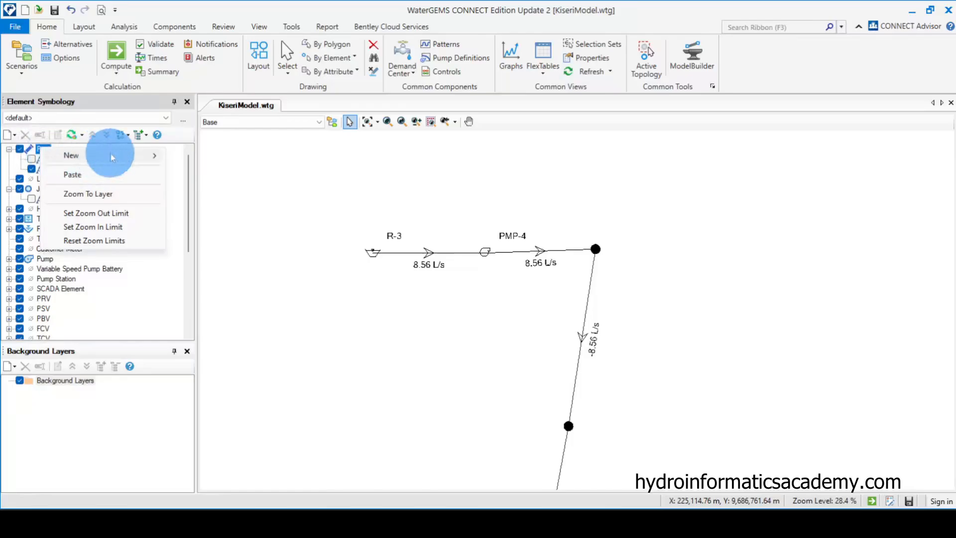
pyautogui.moveTo(122, 163)
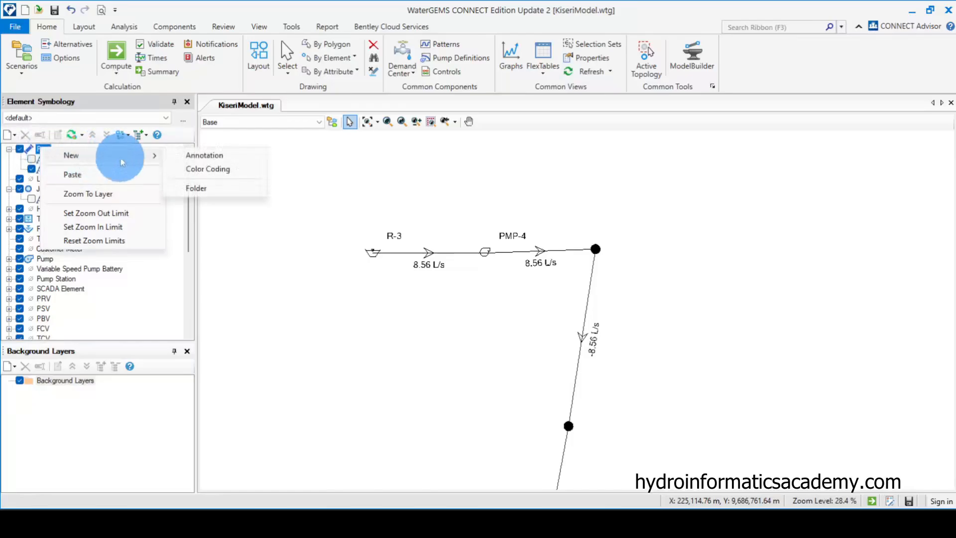
pyautogui.click(244, 157)
pyautogui.click(582, 166)
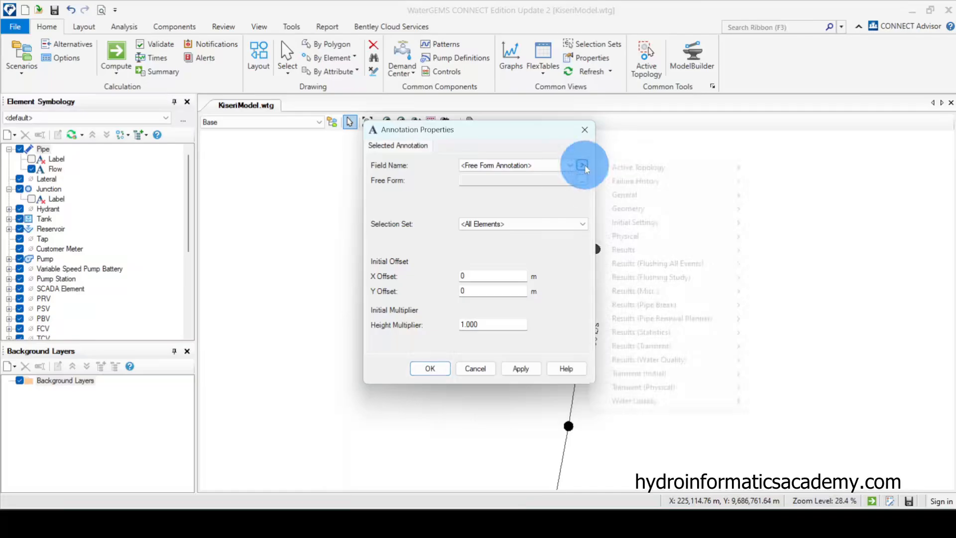
pyautogui.moveTo(647, 249)
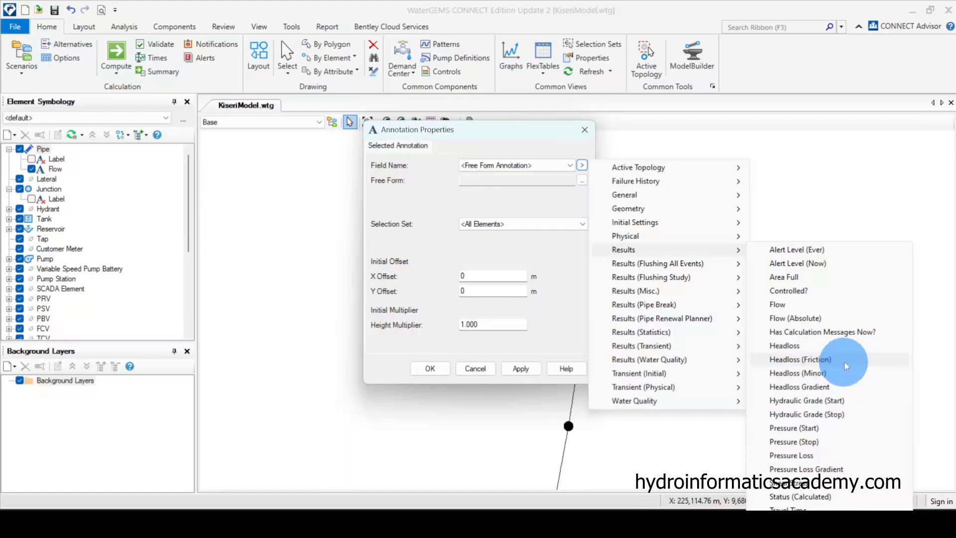
pyautogui.click(825, 389)
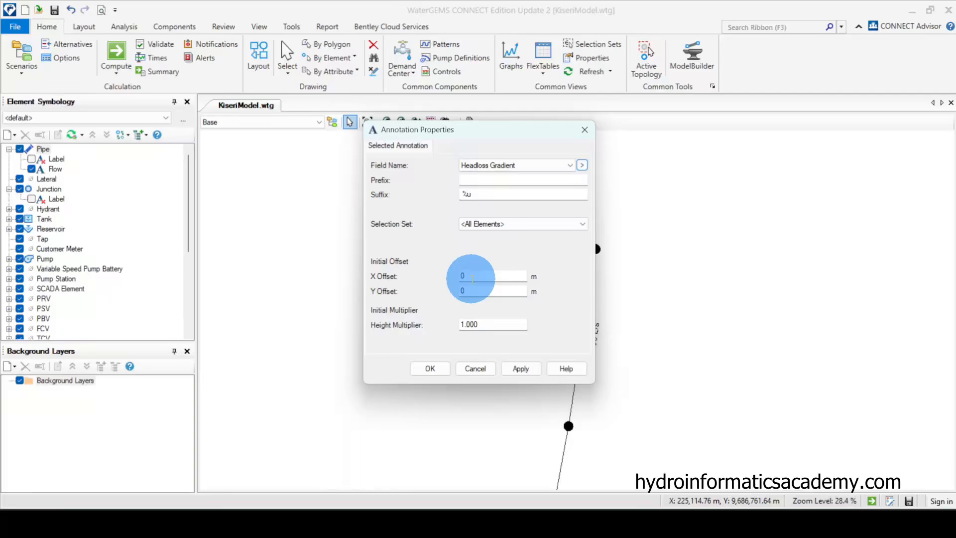
# Step: Try to shift the Headloss Gradient annotation off the pipes, applying an X offset of -2 m and a second negative X offset
pyautogui.doubleClick(471, 273)
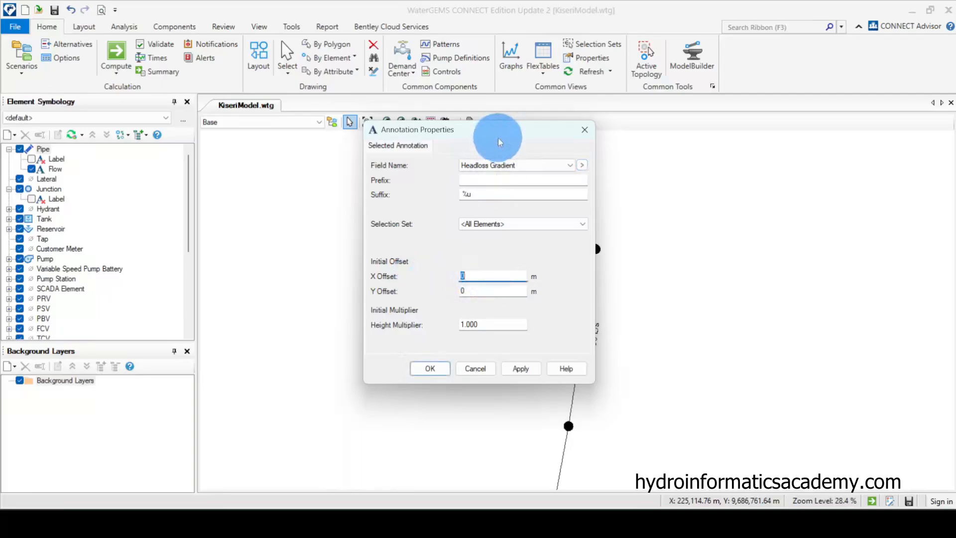
pyautogui.moveTo(490, 130); pyautogui.dragTo(300, 155)
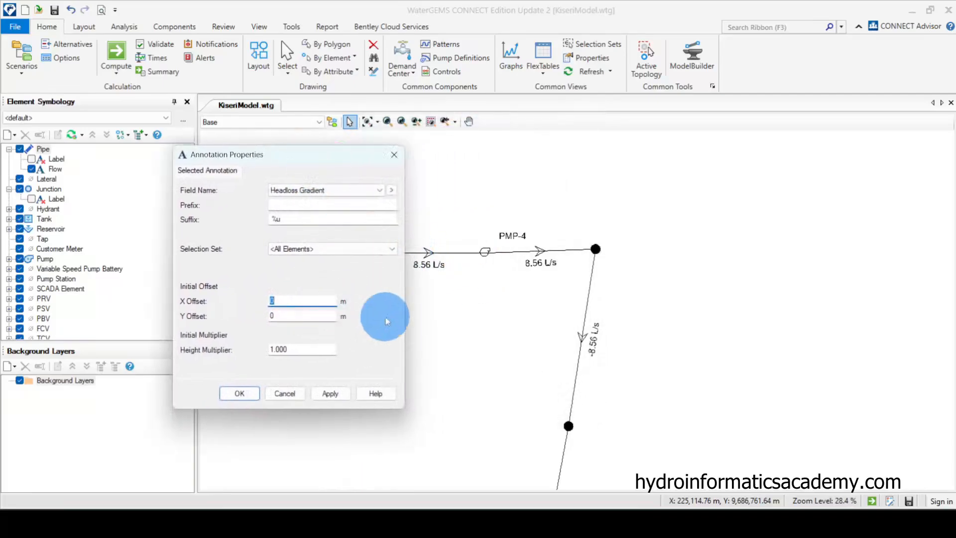
pyautogui.write('-2')
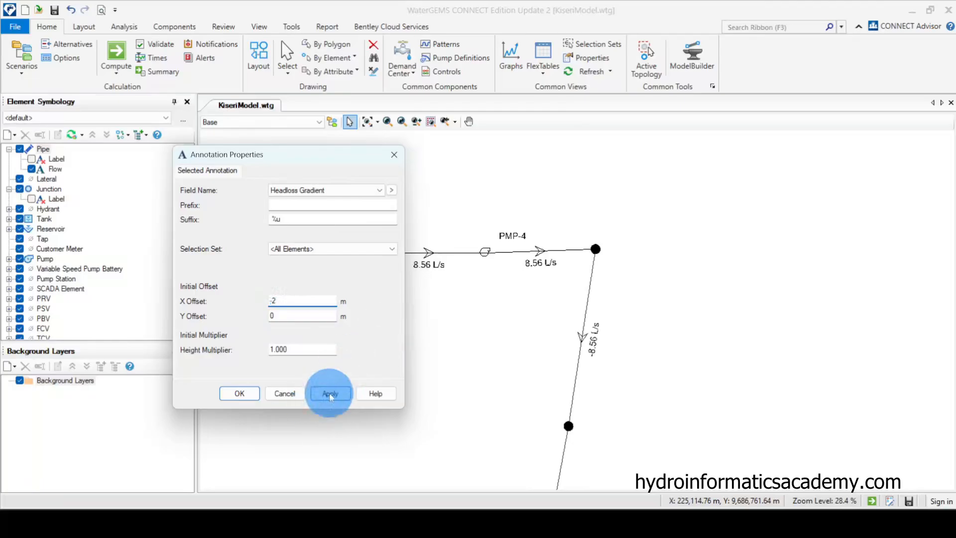
pyautogui.click(330, 397)
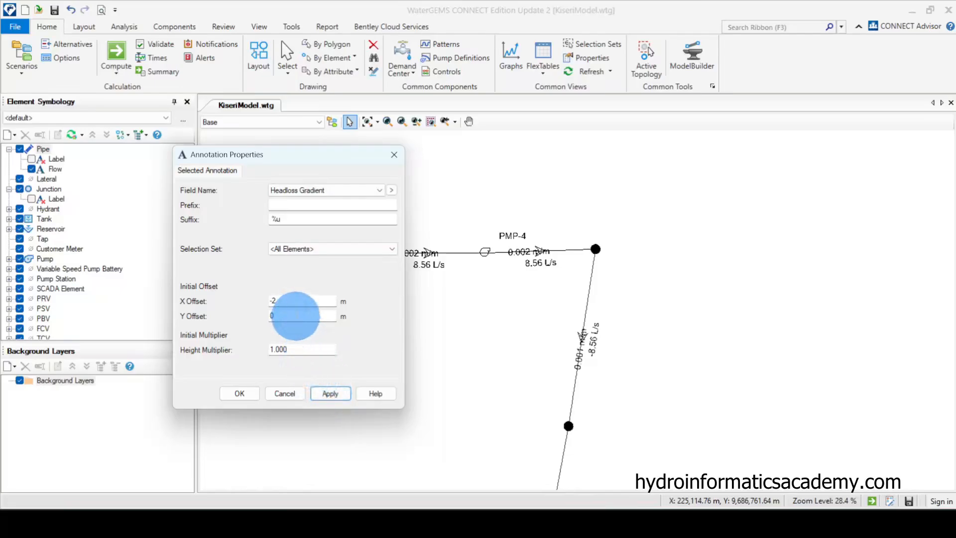
pyautogui.doubleClick(297, 304)
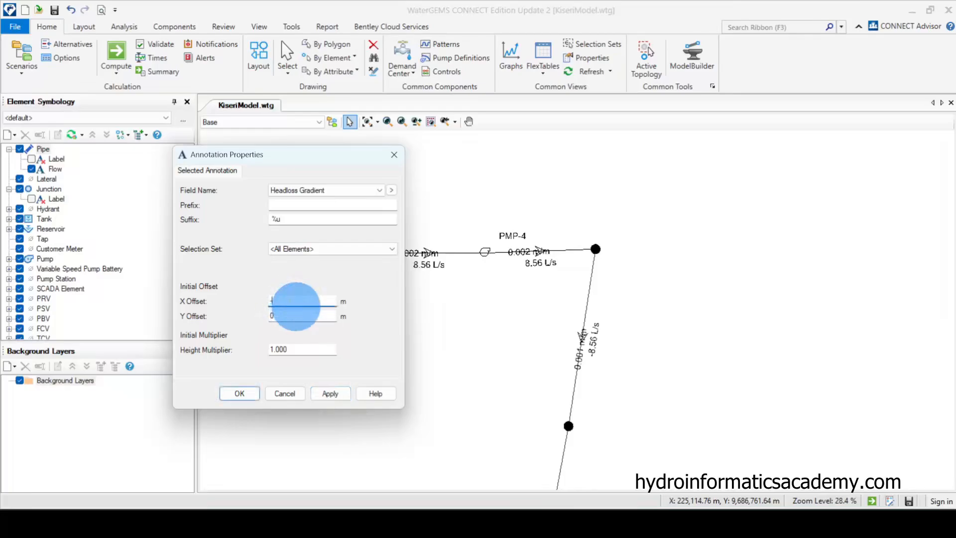
pyautogui.click(347, 397)
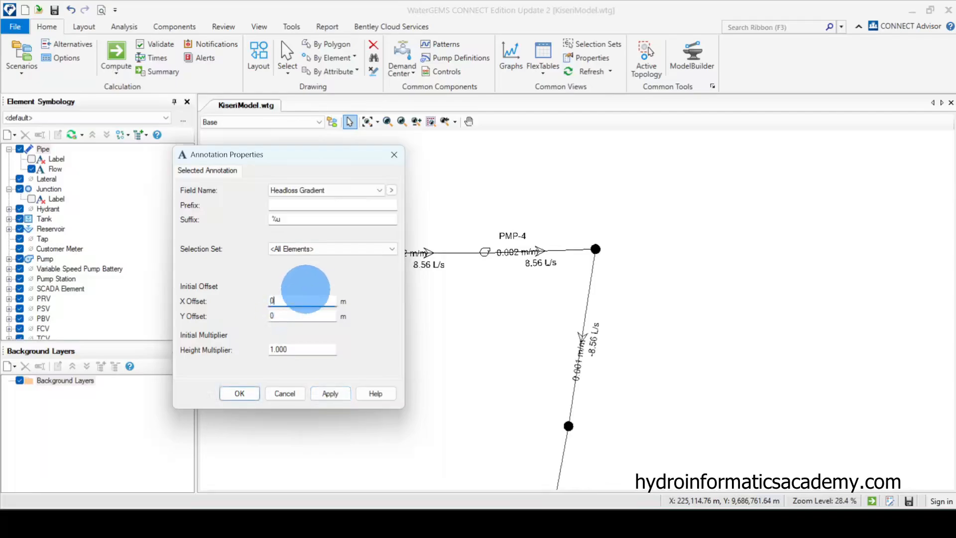
# Step: Set the Headloss Gradient annotation's X offset to 0 m and Y offset to 2 m, and accept the annotation
pyautogui.doubleClick(291, 315)
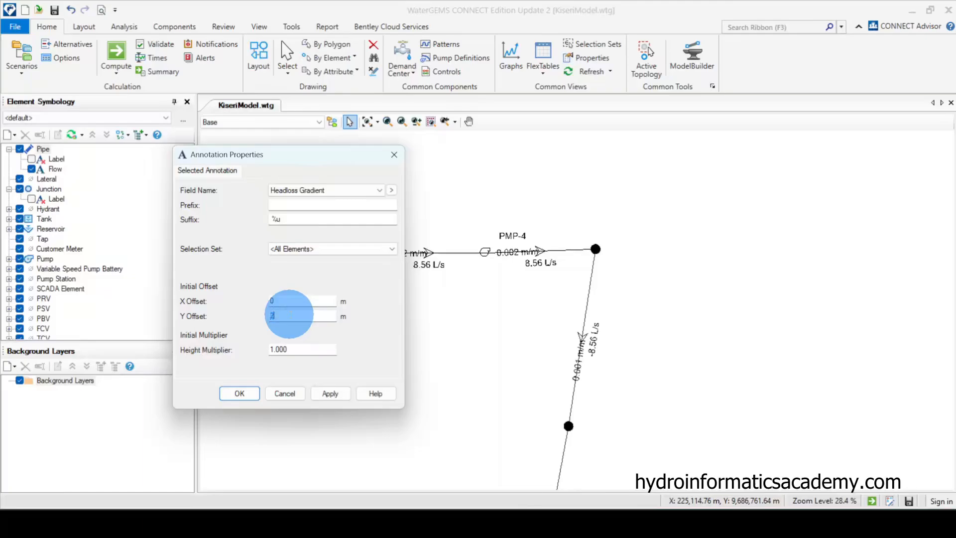
pyautogui.click(330, 394)
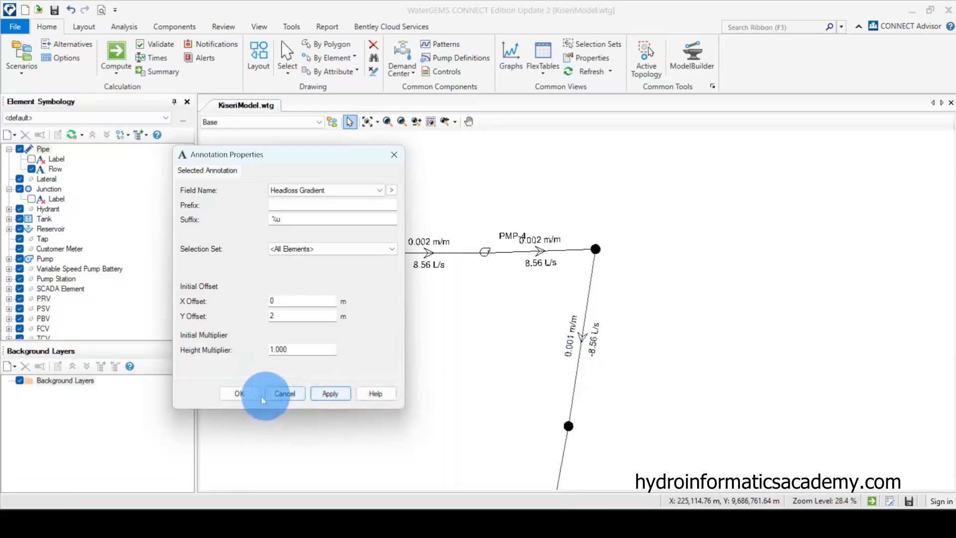
pyautogui.click(239, 393)
pyautogui.scroll(4, 567, 333)
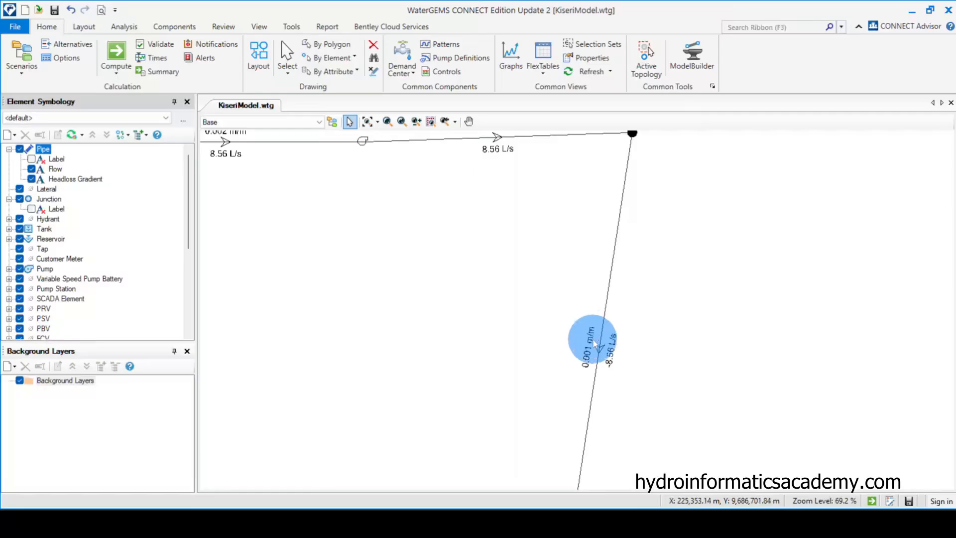
pyautogui.scroll(-3, 578, 348)
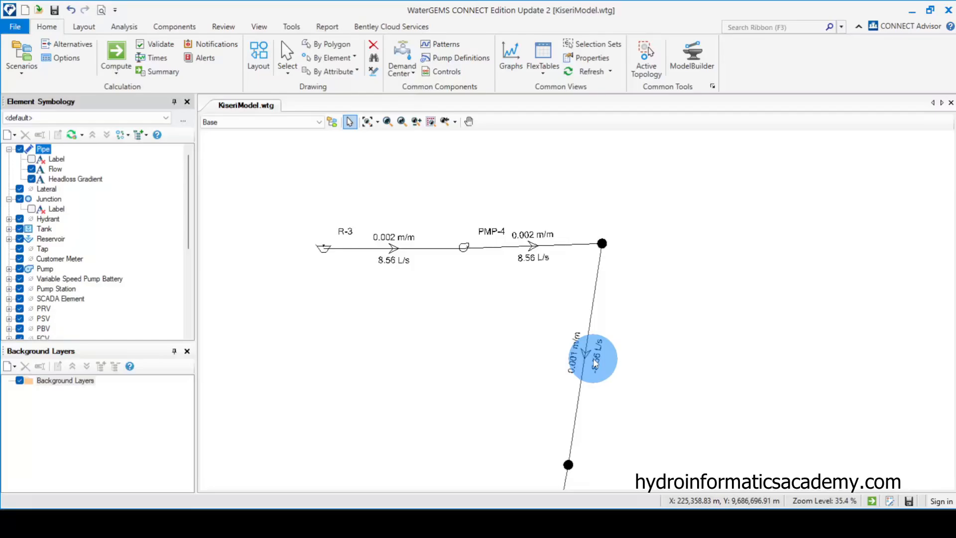
pyautogui.click(292, 26)
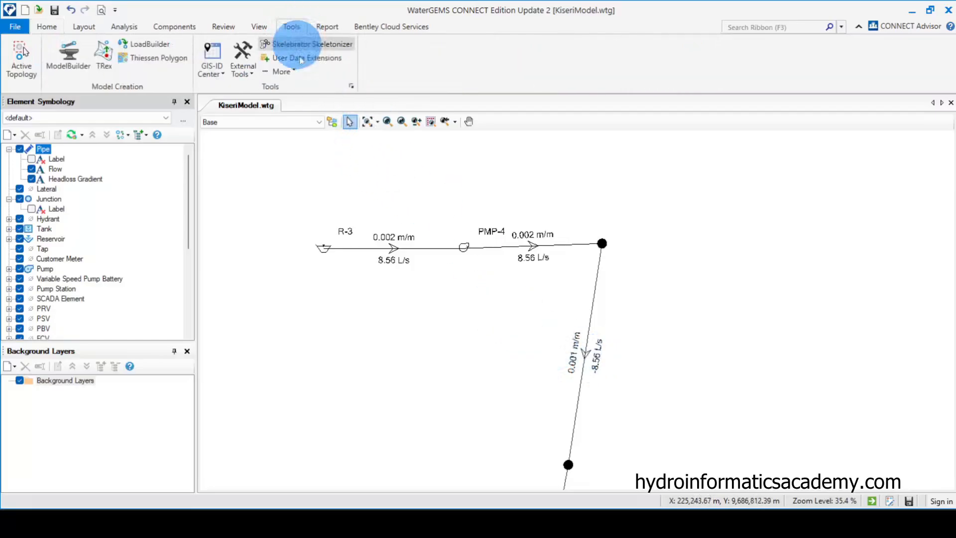
pyautogui.click(351, 87)
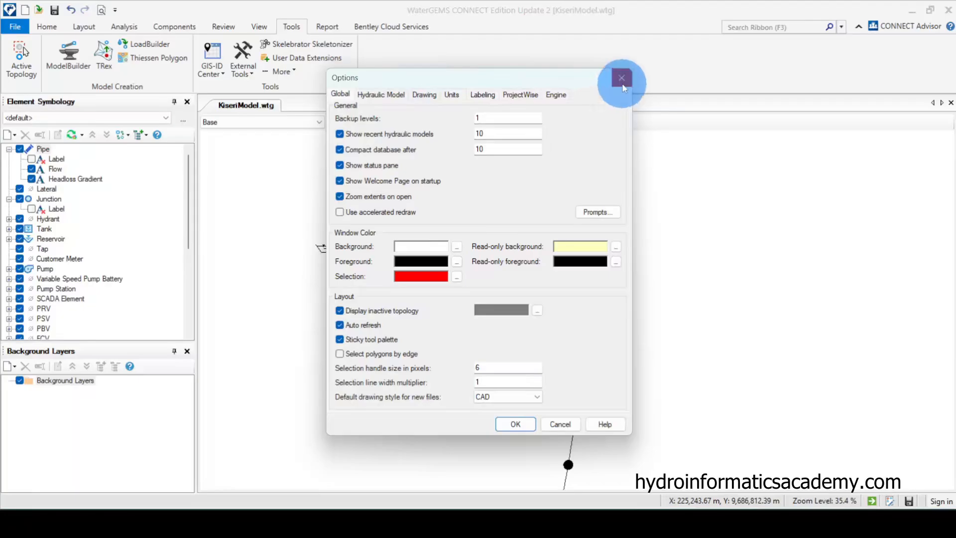
pyautogui.click(622, 75)
# Step: From the properties of the pipe below the first junction after PMP-4, format Headloss Gradient in m/km with a display precision of 2
pyautogui.doubleClick(593, 311)
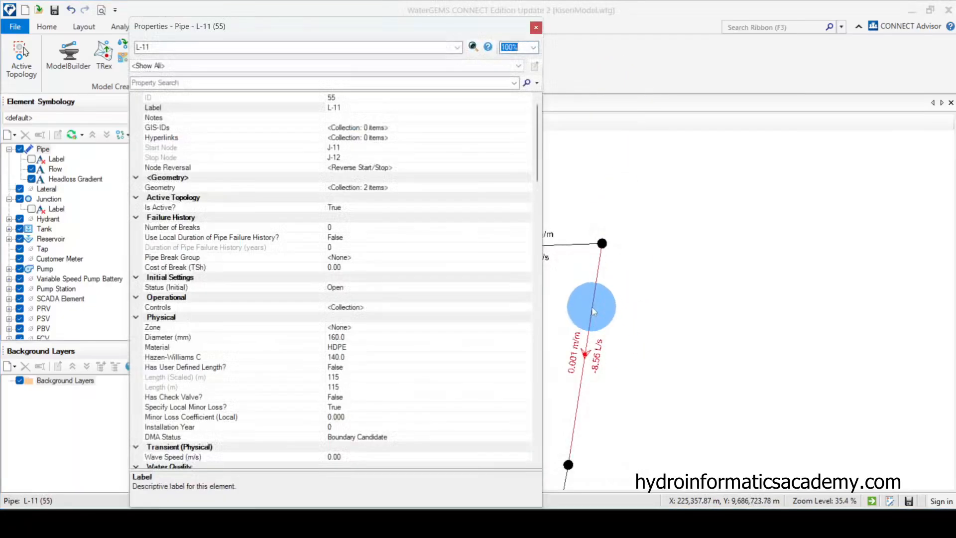
pyautogui.scroll(-8, 279, 348)
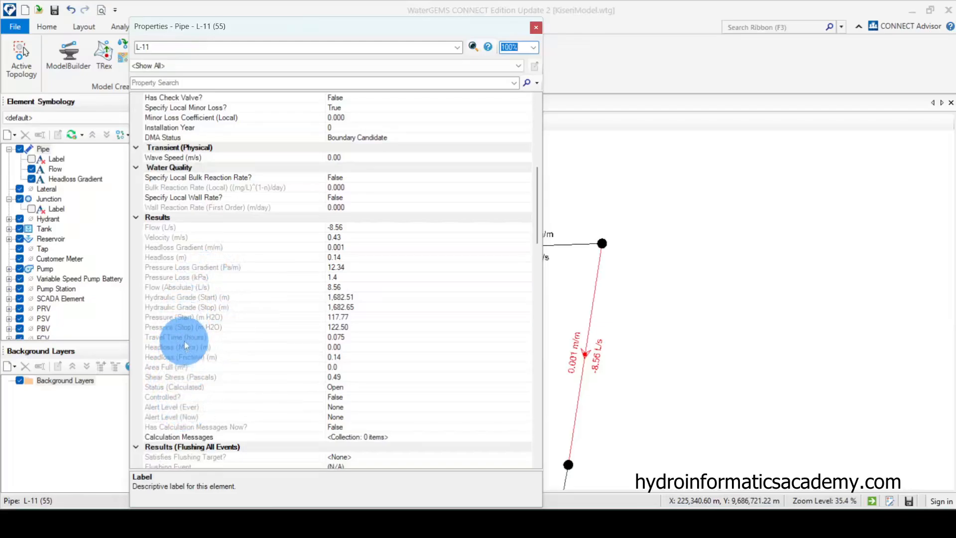
pyautogui.click(238, 367)
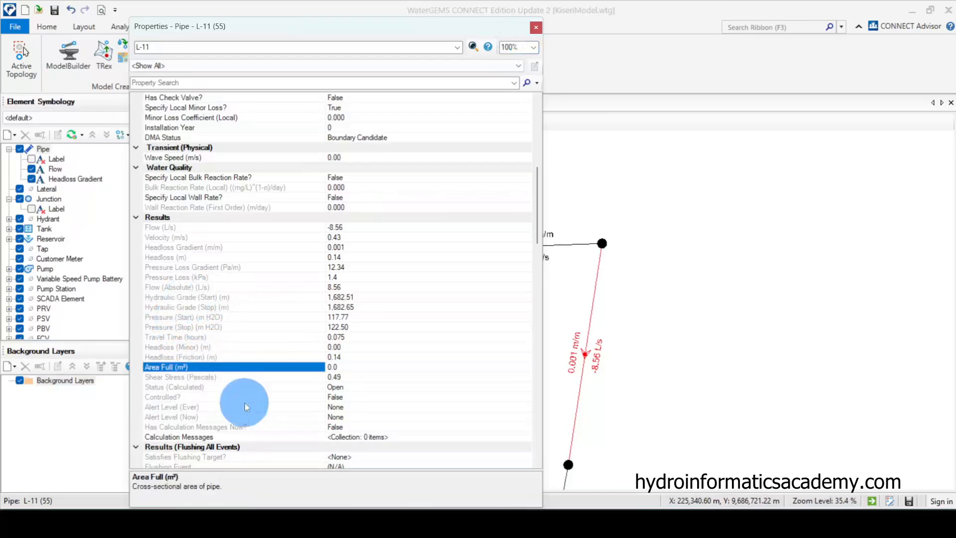
pyautogui.click(219, 247)
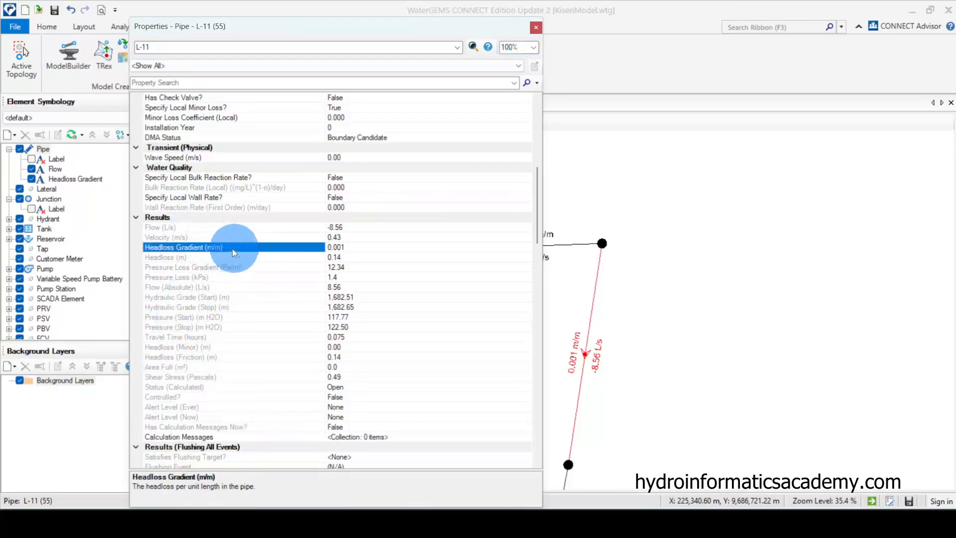
pyautogui.rightClick(231, 246)
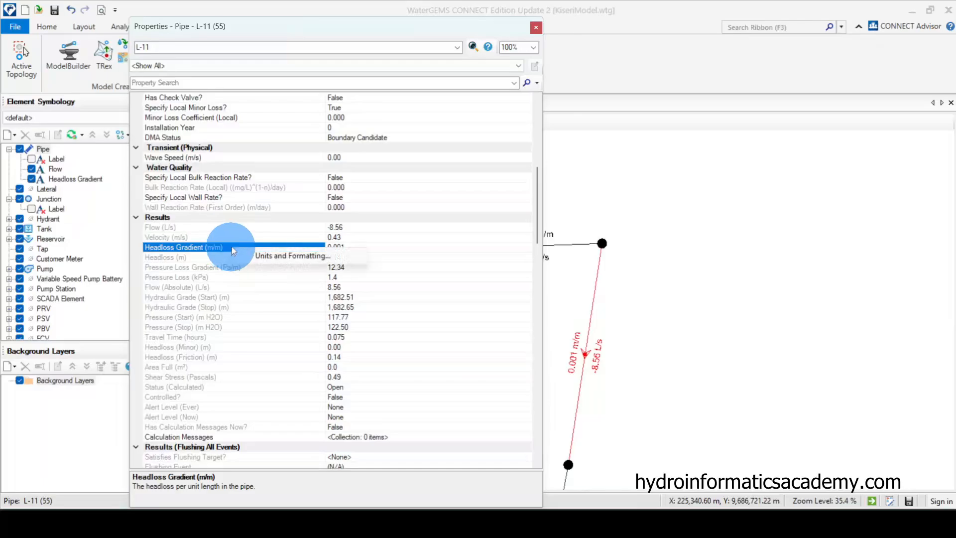
pyautogui.click(287, 257)
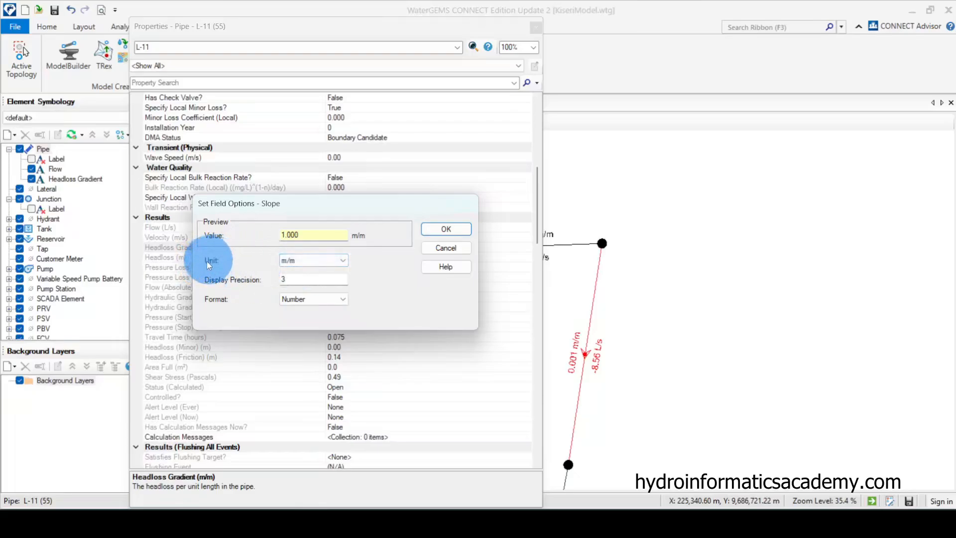
pyautogui.click(295, 258)
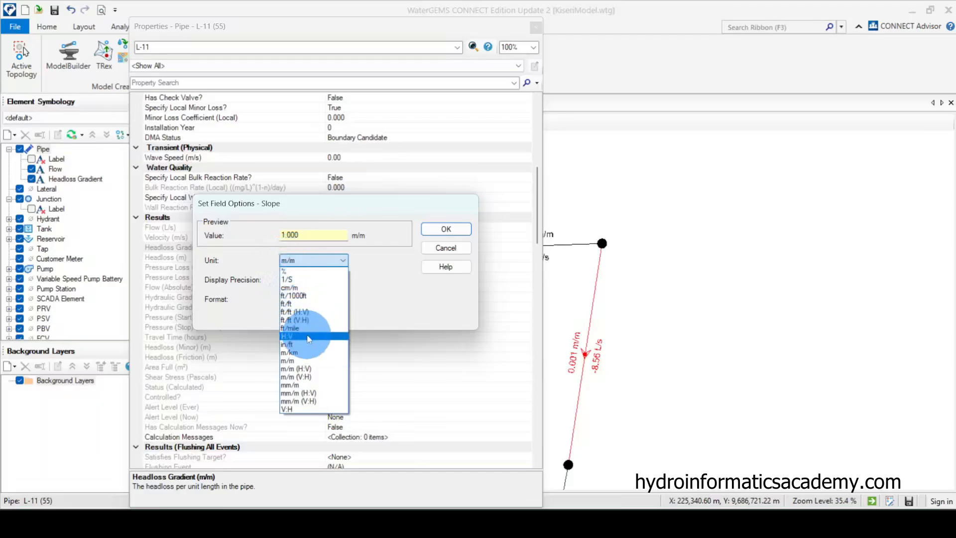
pyautogui.click(305, 354)
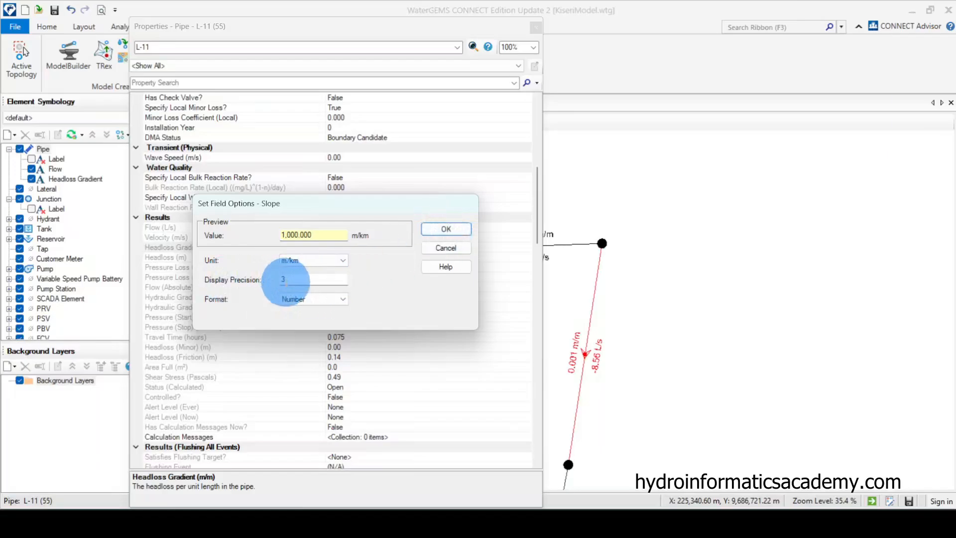
pyautogui.doubleClick(314, 279)
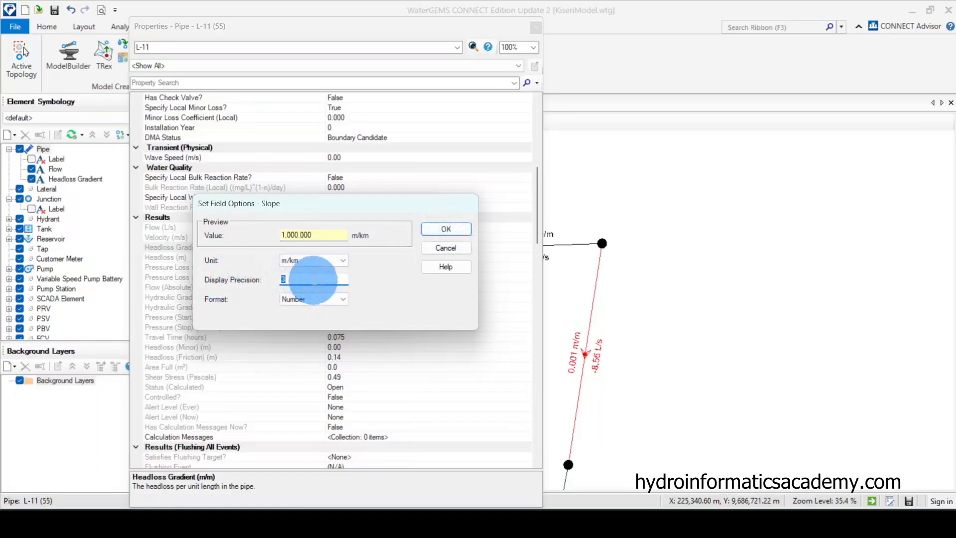
pyautogui.write('2')
pyautogui.click(444, 229)
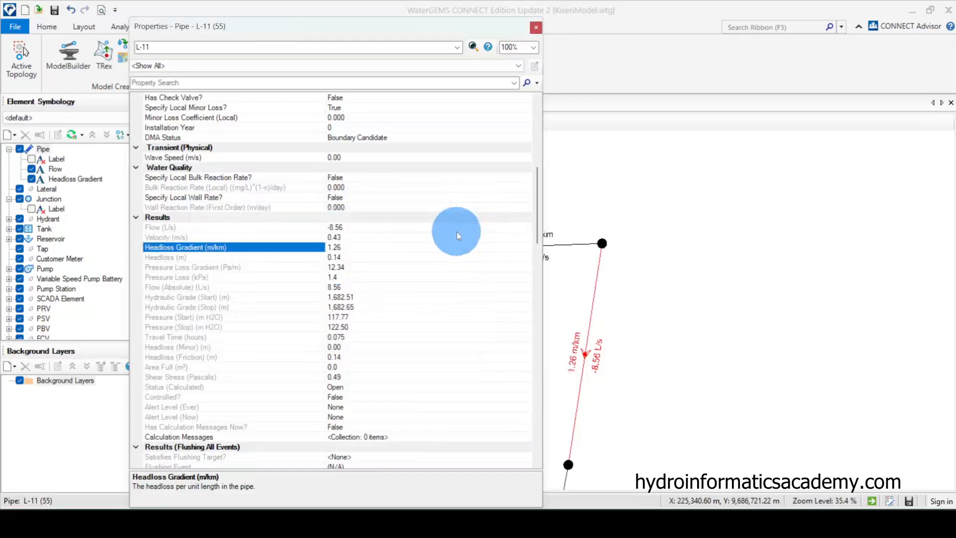
pyautogui.click(536, 27)
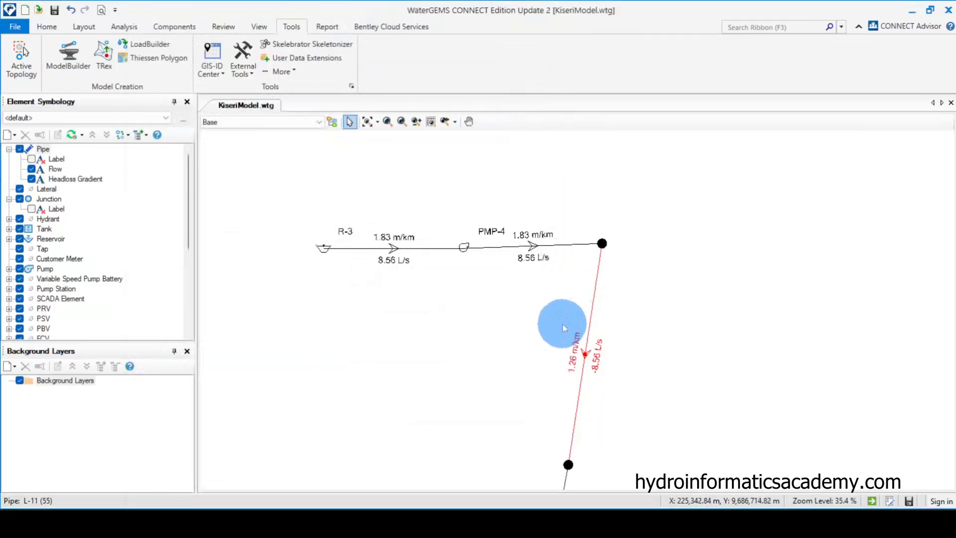
# Step: Examine the Headloss Gradient annotations on the pipes along the line and around R-3 and PMP-4
pyautogui.scroll(3, 605, 406)
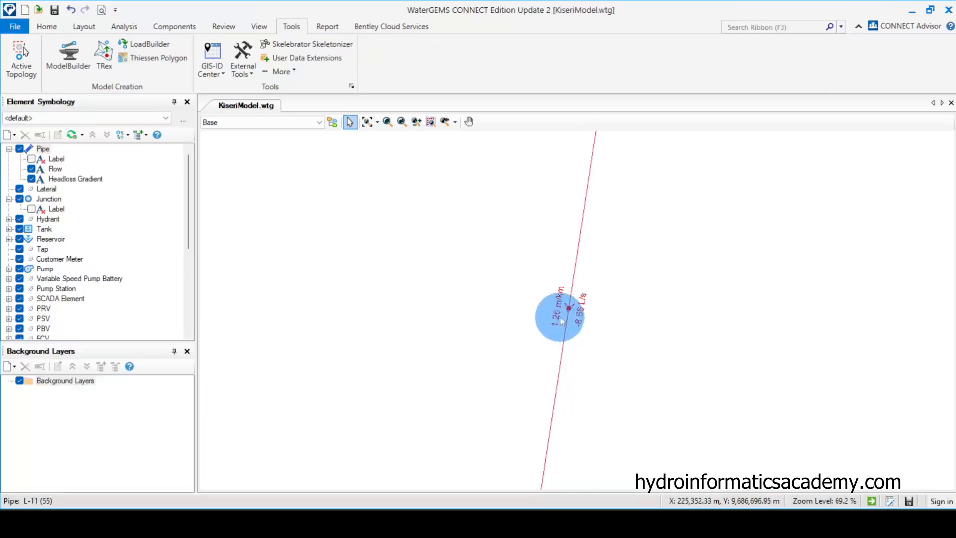
pyautogui.scroll(-8, 558, 297)
pyautogui.scroll(3, 527, 380)
pyautogui.scroll(3, 610, 334)
pyautogui.scroll(-7, 563, 438)
pyautogui.scroll(3, 582, 346)
pyautogui.scroll(3, 583, 347)
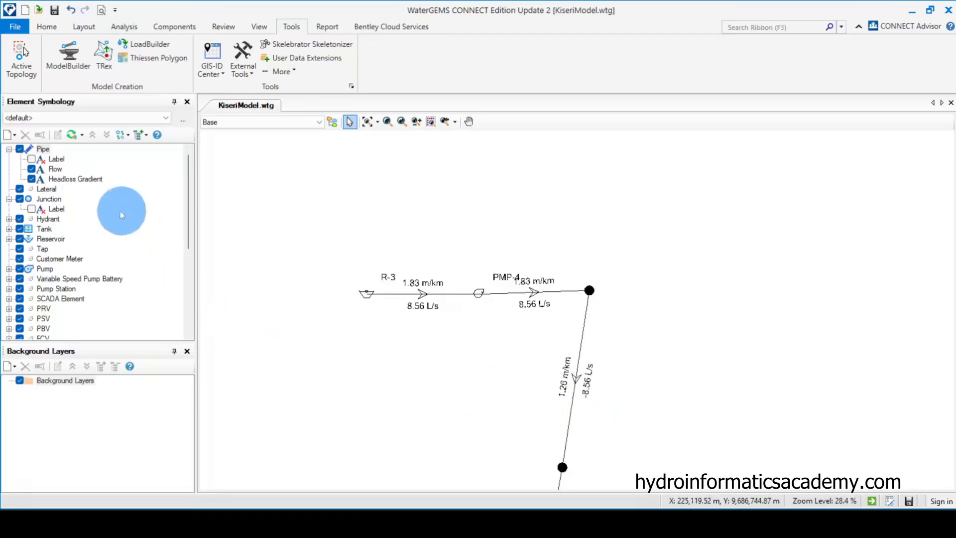
# Step: Add a Velocity annotation from the Results fields to all pipes and apply it
pyautogui.rightClick(43, 151)
pyautogui.moveTo(120, 158)
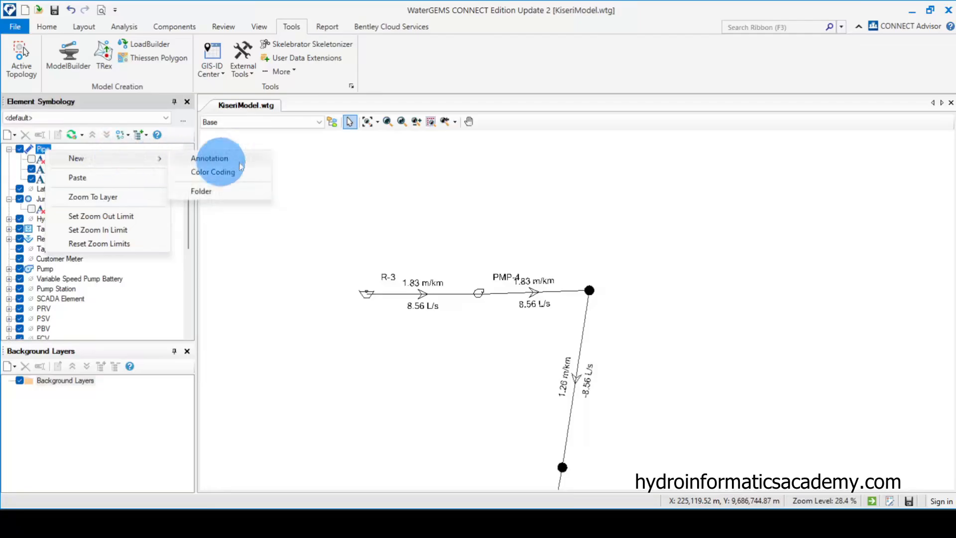
pyautogui.click(243, 161)
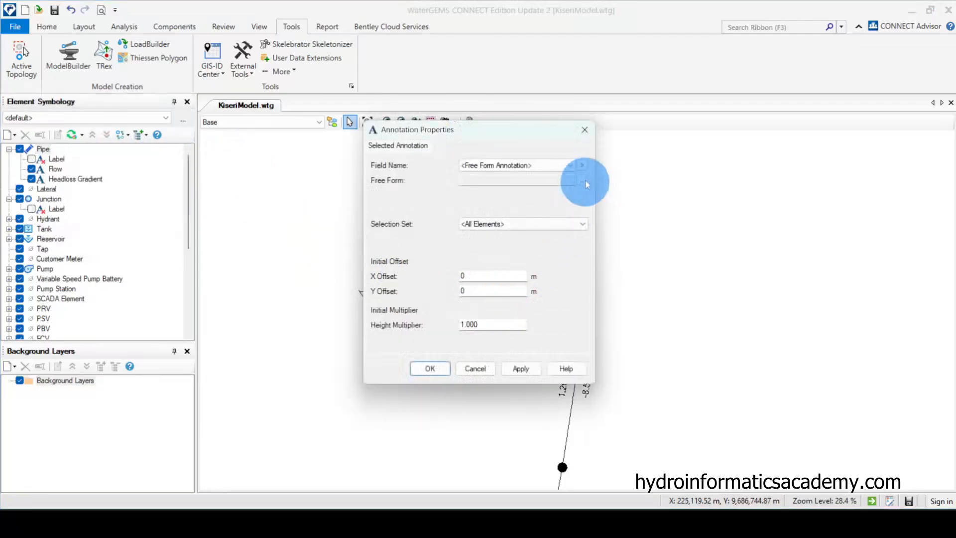
pyautogui.click(582, 165)
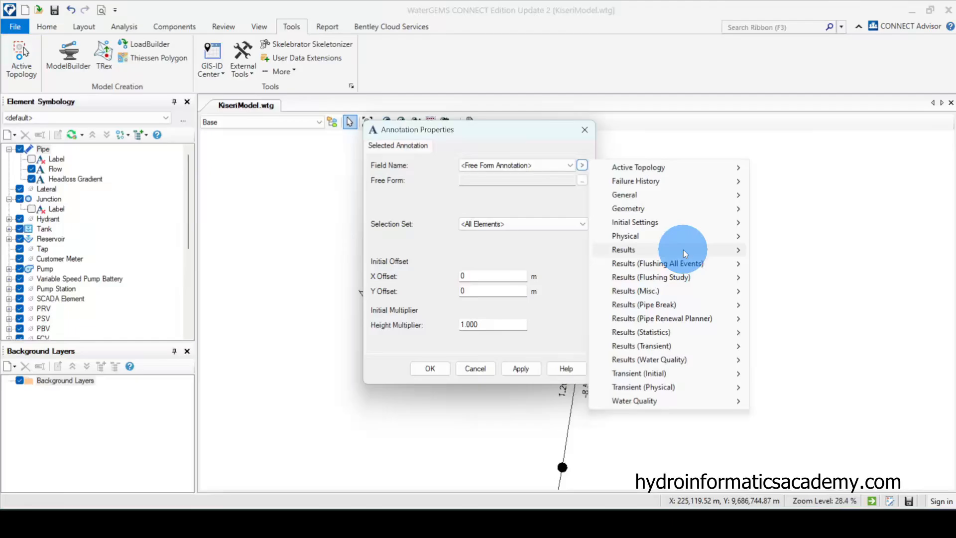
pyautogui.moveTo(667, 249)
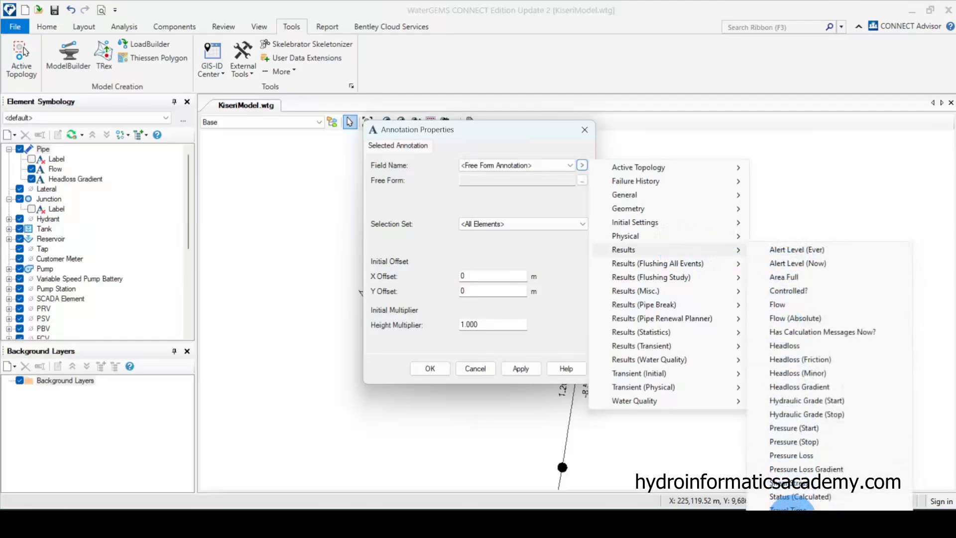
pyautogui.click(789, 503)
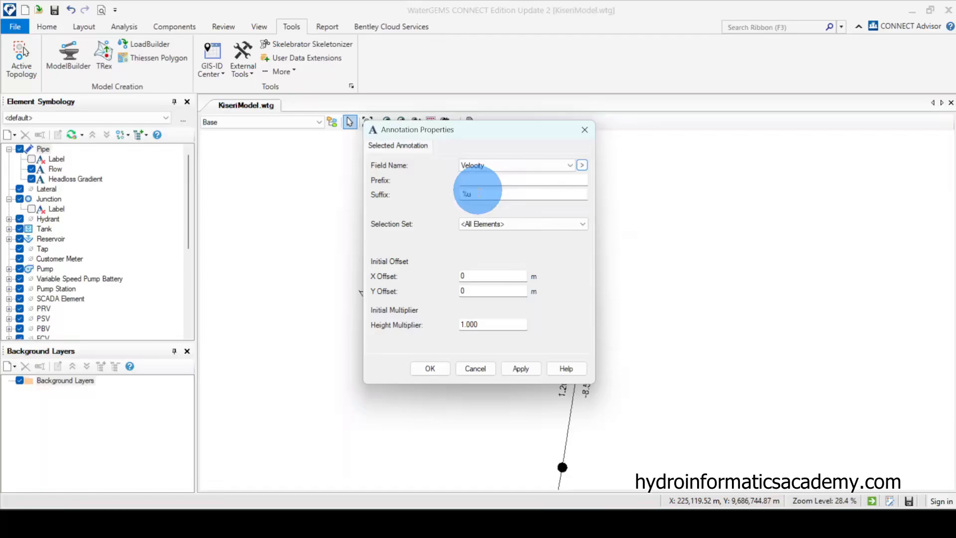
pyautogui.click(521, 368)
# Step: Set the Velocity annotation's Y offset to -2 m, accept it, and hide the pipes' Flow annotation
pyautogui.moveTo(535, 130); pyautogui.dragTo(299, 149)
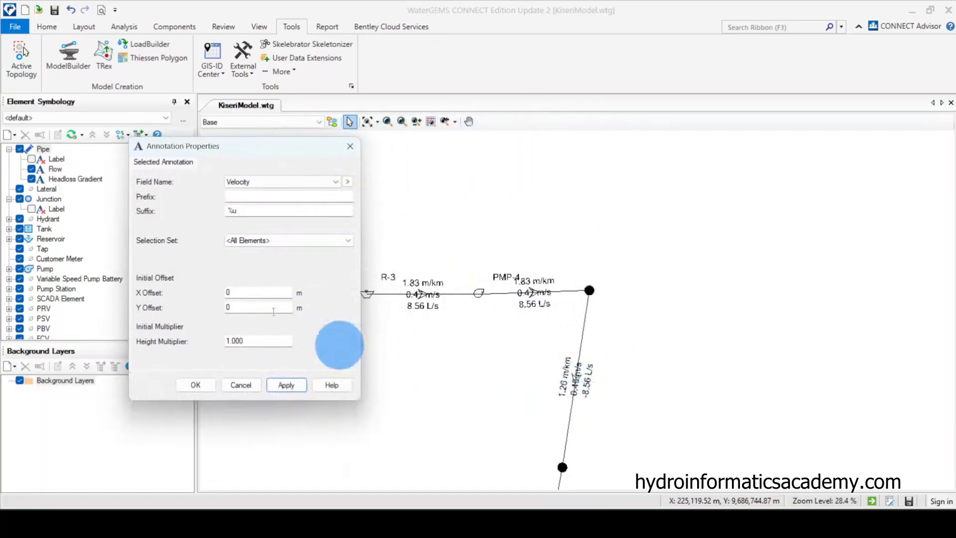
pyautogui.click(242, 306)
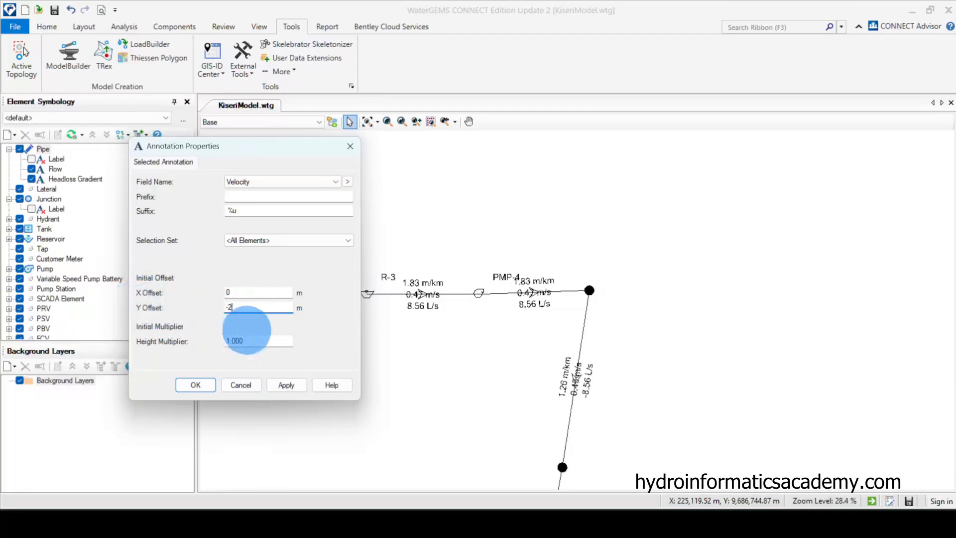
pyautogui.click(288, 385)
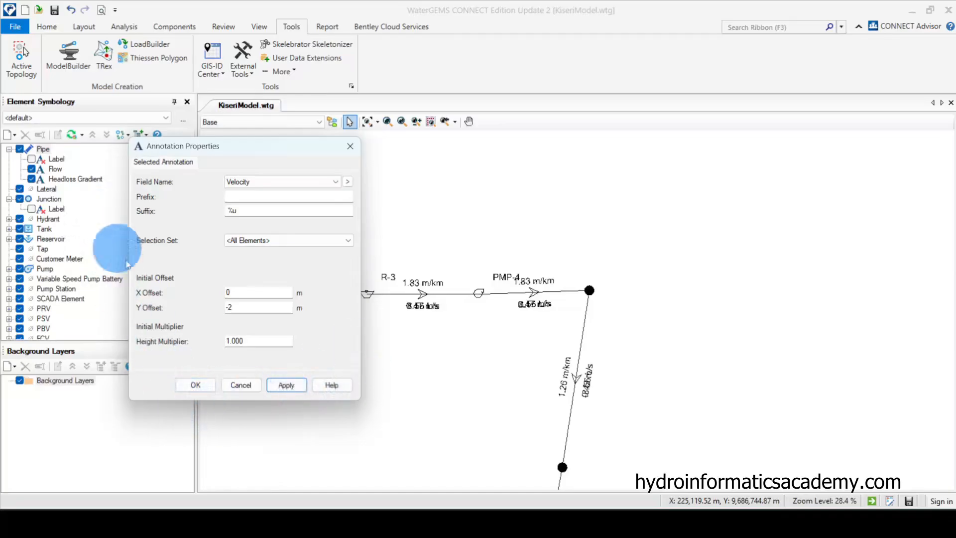
pyautogui.click(192, 386)
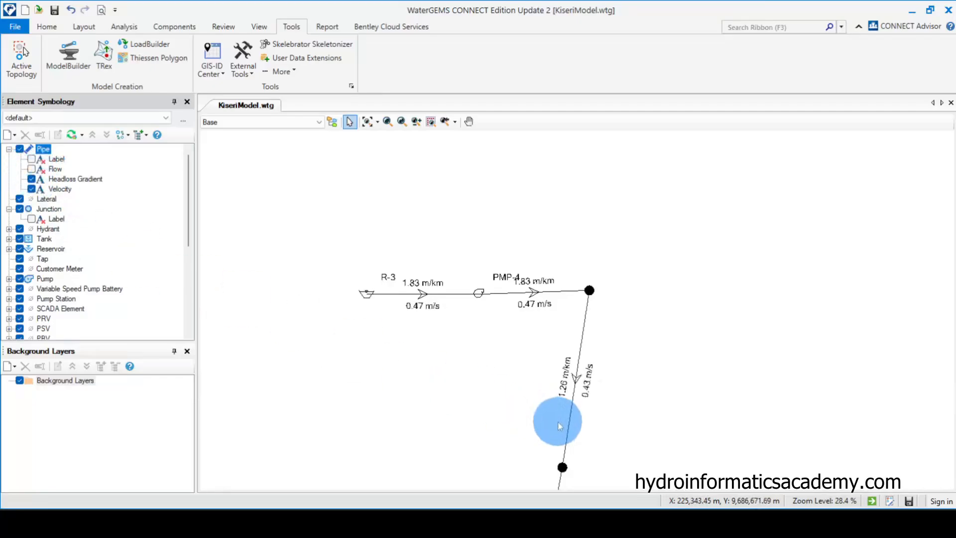
# Step: Check the annotated velocities along the line, and show only the Flow annotation on the pipes, hiding Headloss Gradient and Velocity
pyautogui.scroll(3, 560, 410)
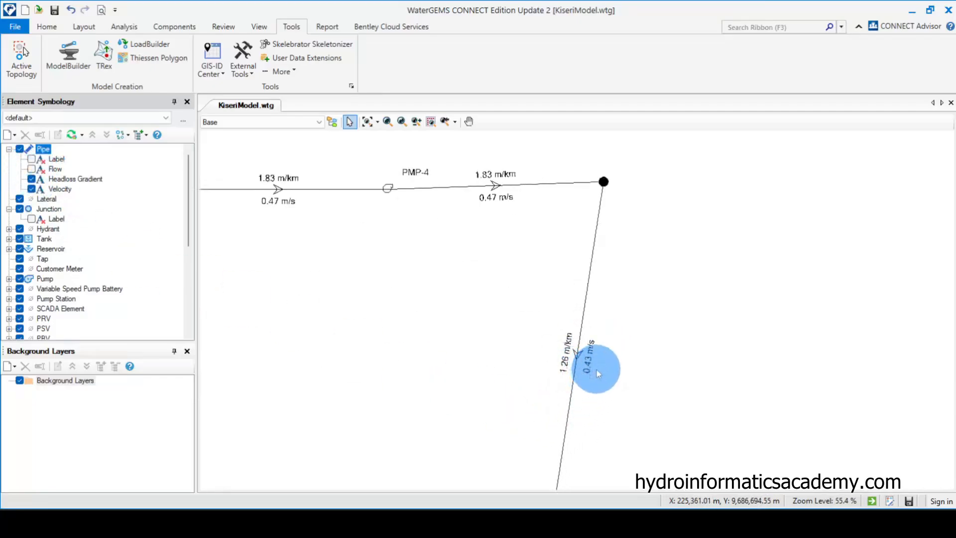
pyautogui.scroll(1, 596, 368)
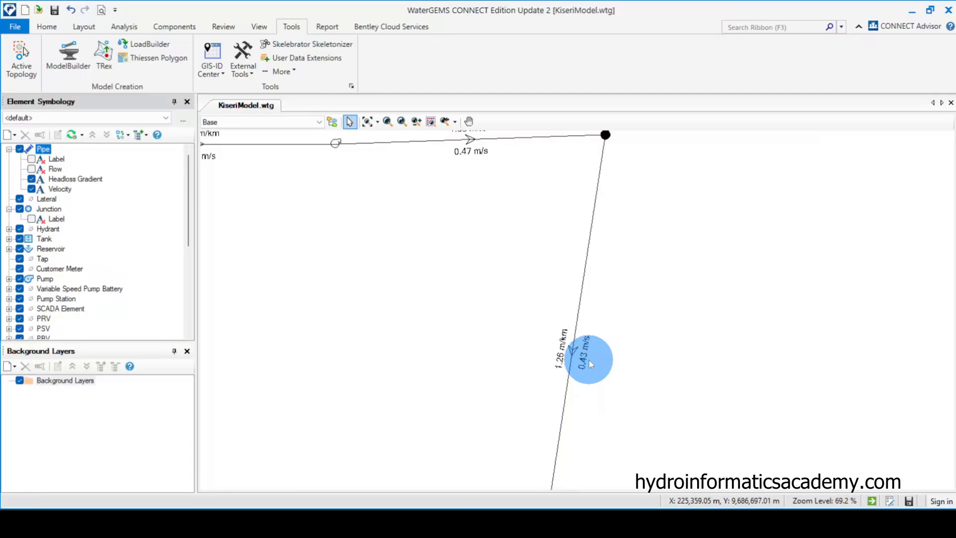
pyautogui.scroll(-4, 590, 364)
pyautogui.scroll(-3, 583, 224)
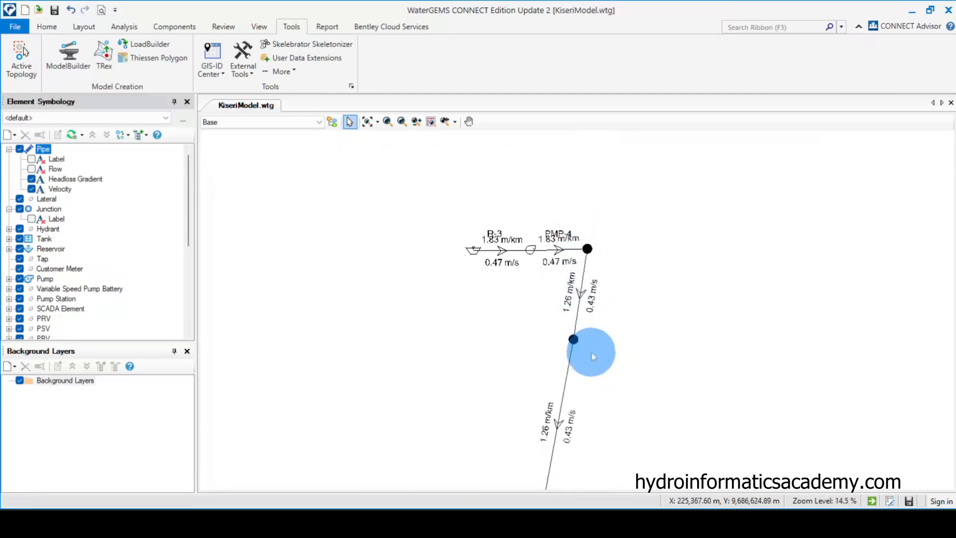
pyautogui.scroll(3, 592, 356)
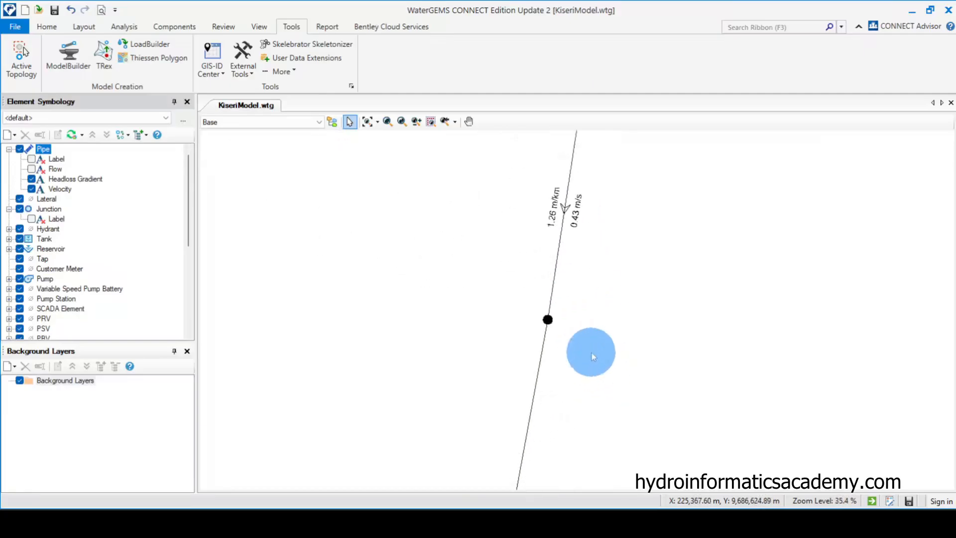
pyautogui.click(31, 179)
pyautogui.click(30, 169)
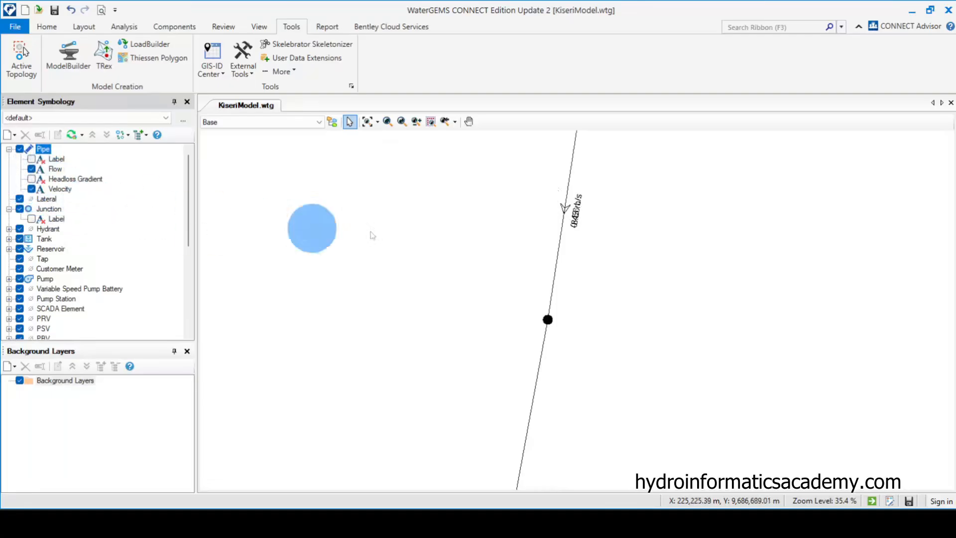
pyautogui.click(31, 188)
# Step: Compare the flow on the pipe below PMP-4 with the total demand in LPS in the Water Demand Analysis spreadsheet, and return to WaterGEMS
pyautogui.scroll(3, 587, 219)
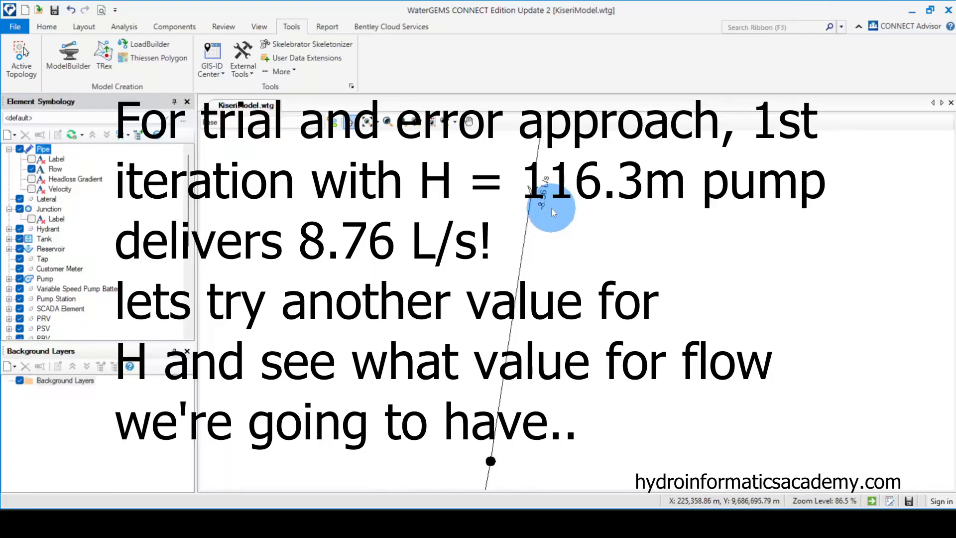
pyautogui.moveTo(431, 506)
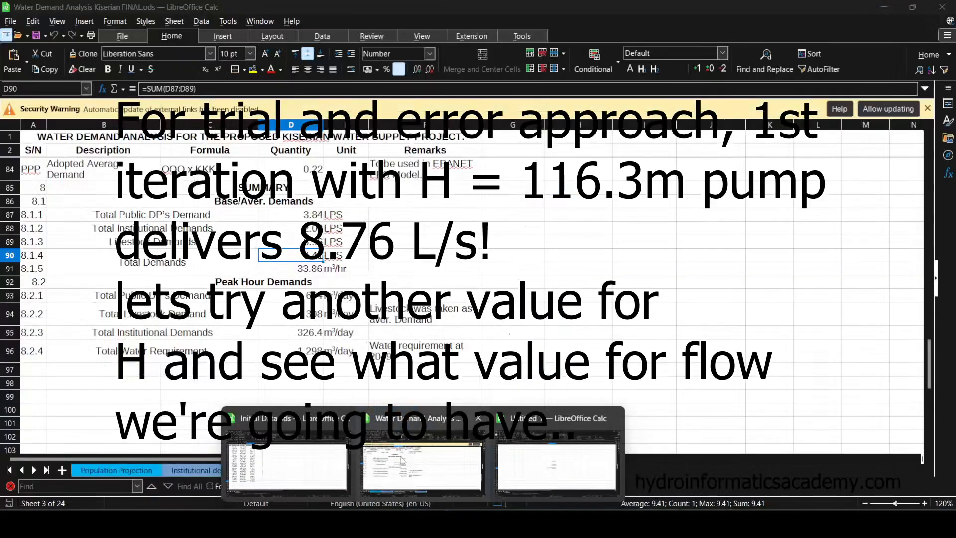
pyautogui.click(470, 433)
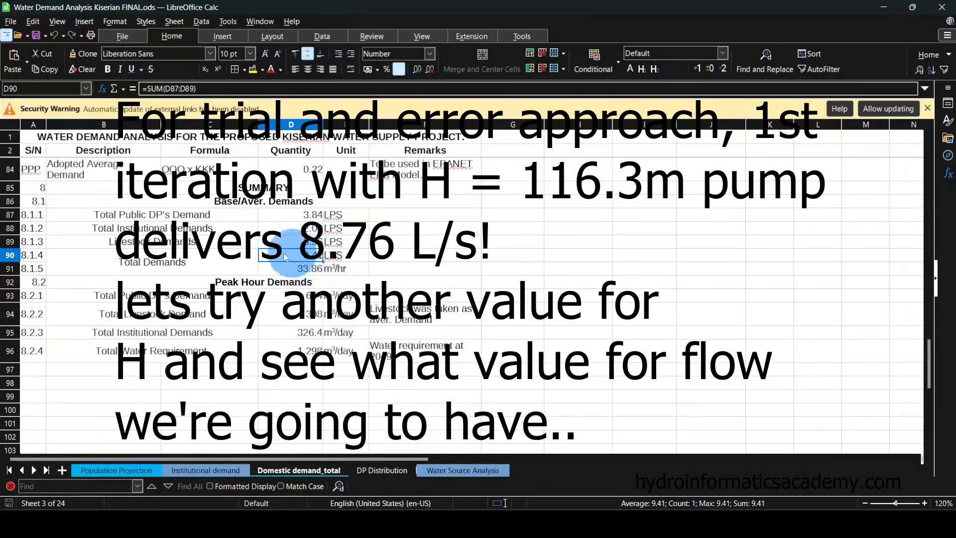
pyautogui.click(879, 14)
pyautogui.scroll(-3, 539, 435)
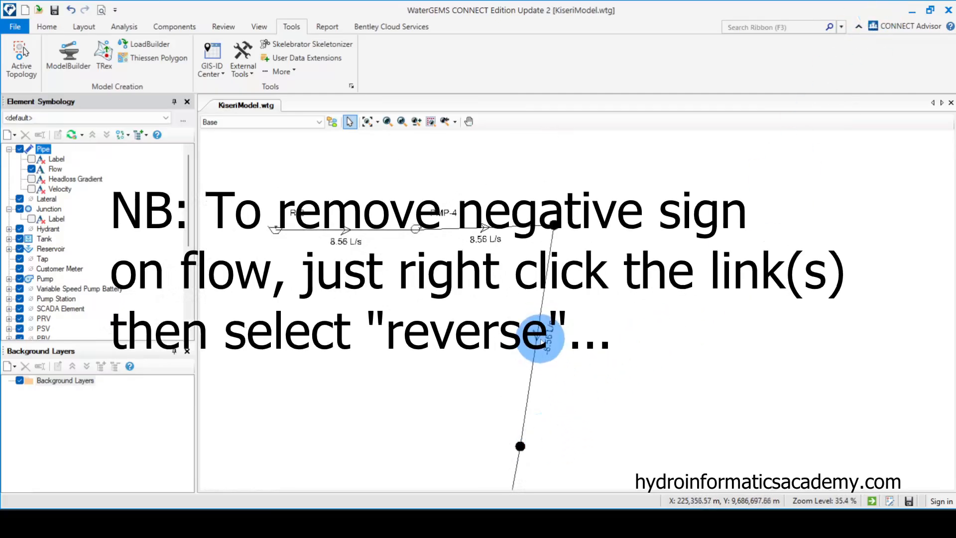
# Step: Set the design head of pump definition pump_1, used by PMP-4, to 125 m, and close the pump's properties
pyautogui.doubleClick(416, 228)
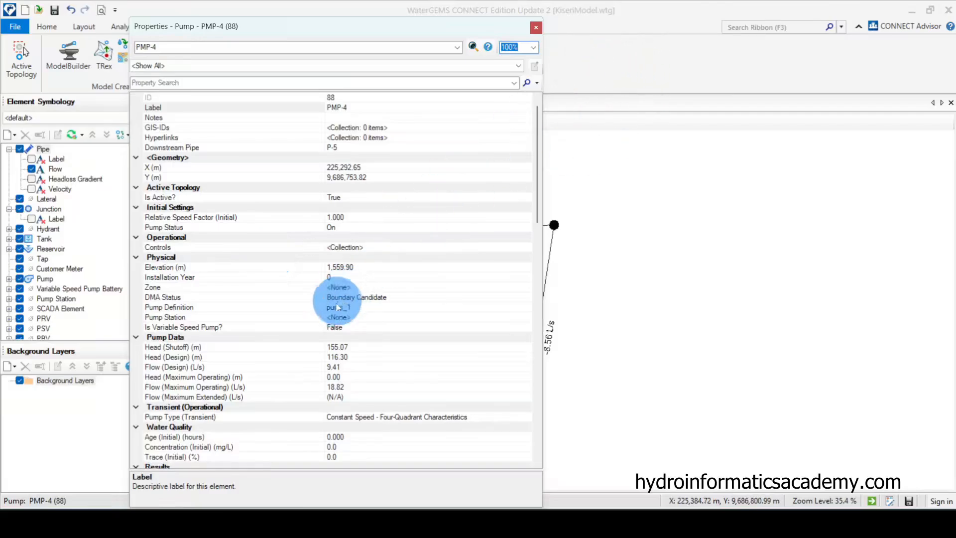
pyautogui.click(184, 307)
pyautogui.click(525, 308)
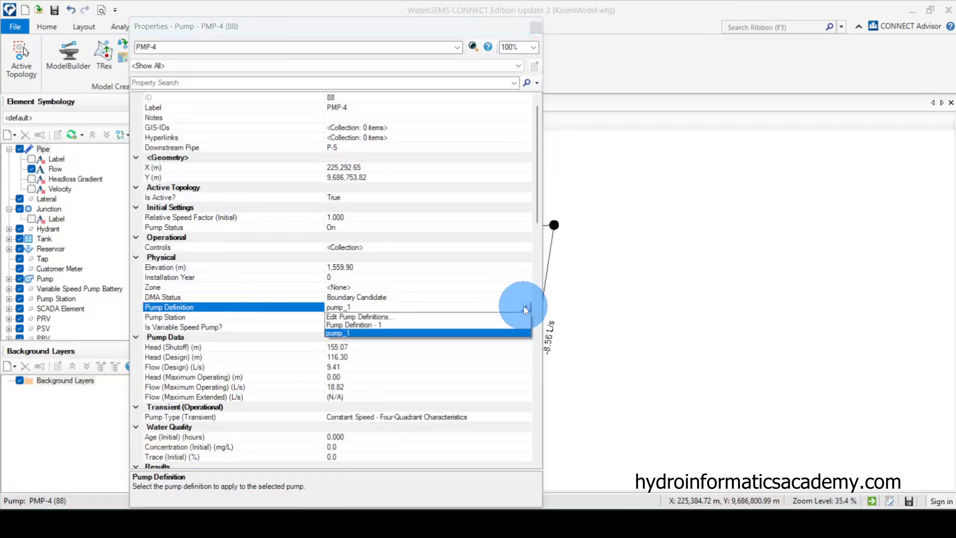
pyautogui.click(362, 317)
pyautogui.click(230, 109)
pyautogui.click(265, 149)
pyautogui.click(230, 107)
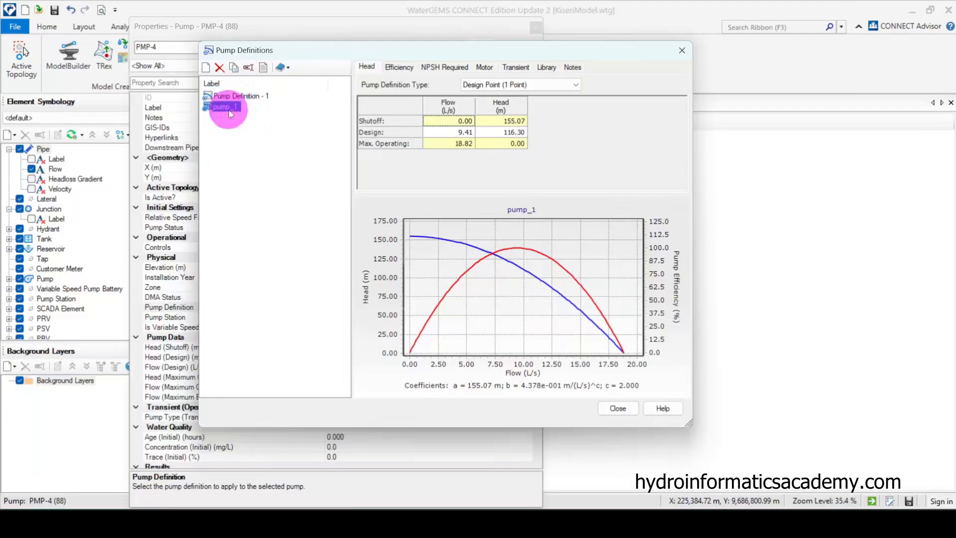
pyautogui.click(512, 132)
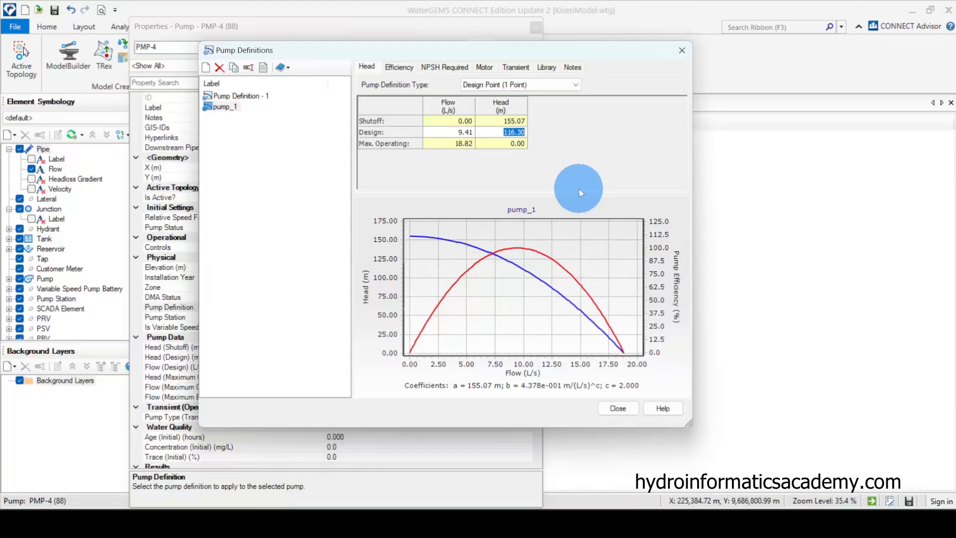
pyautogui.write('125')
pyautogui.click(466, 143)
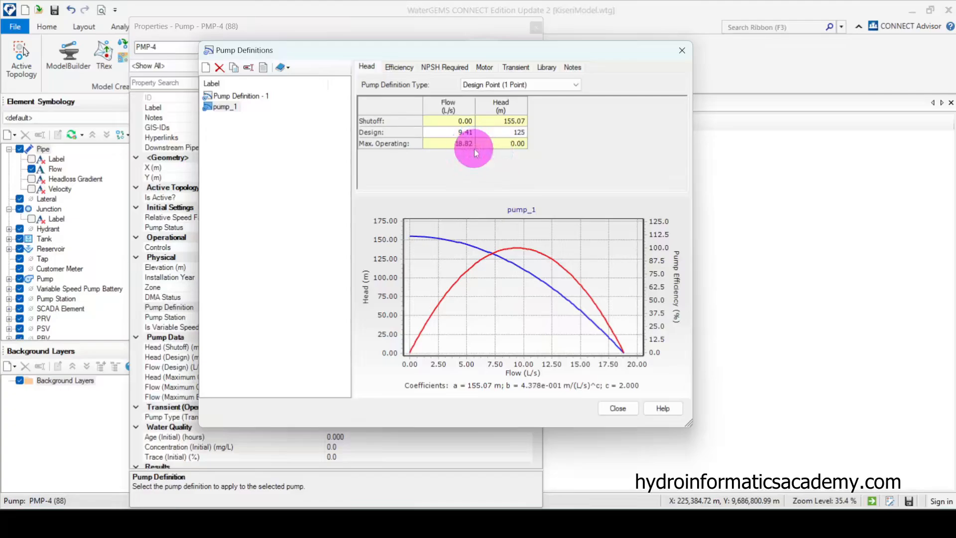
pyautogui.click(617, 408)
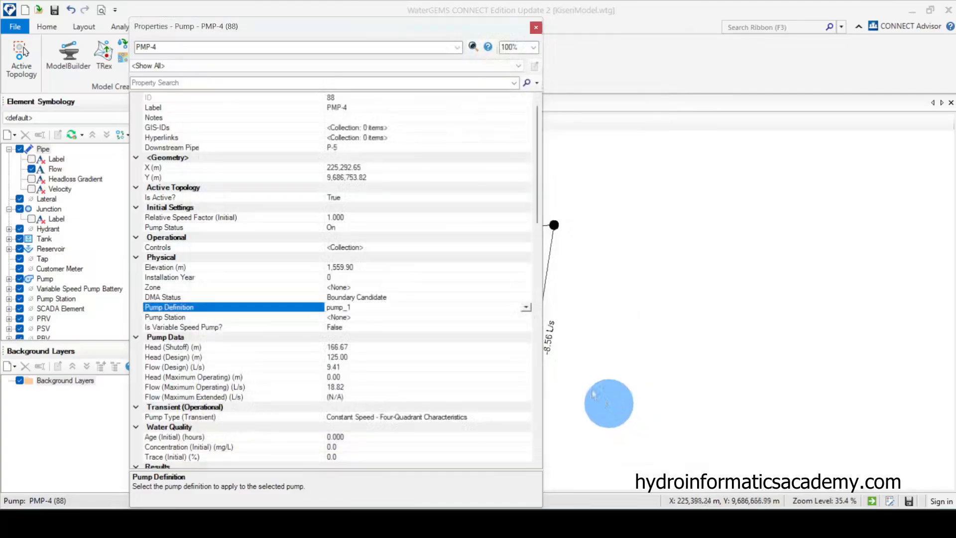
pyautogui.click(536, 29)
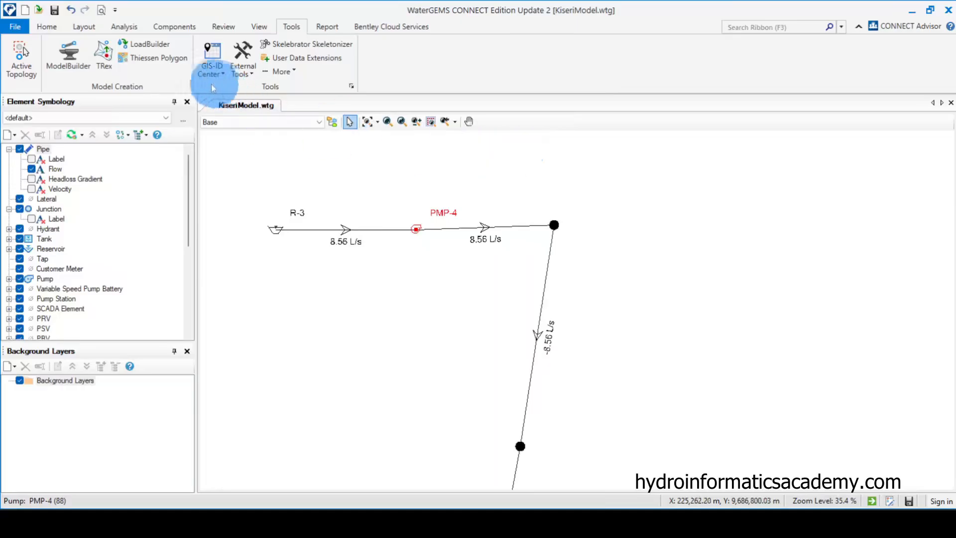
# Step: Recompute the Base scenario and dismiss the calculation summary
pyautogui.click(47, 28)
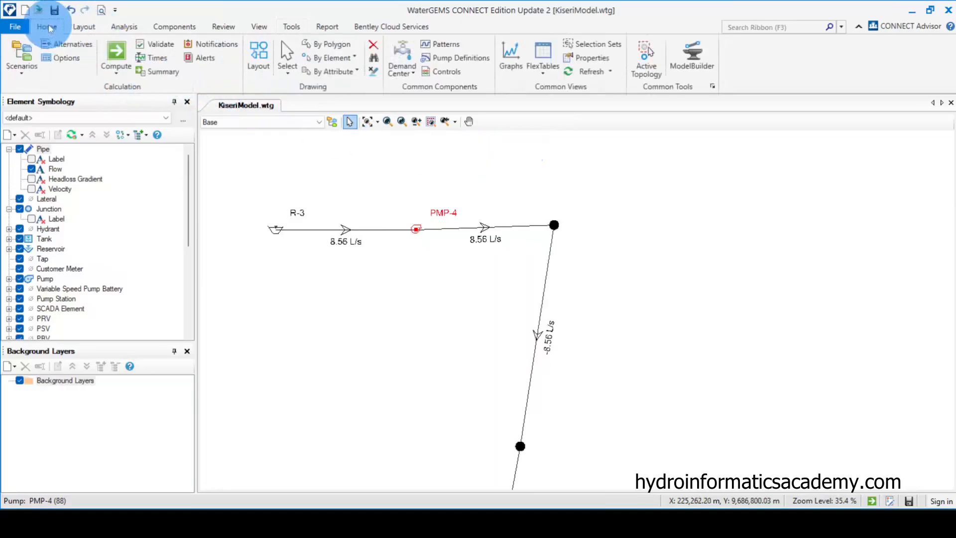
pyautogui.click(119, 52)
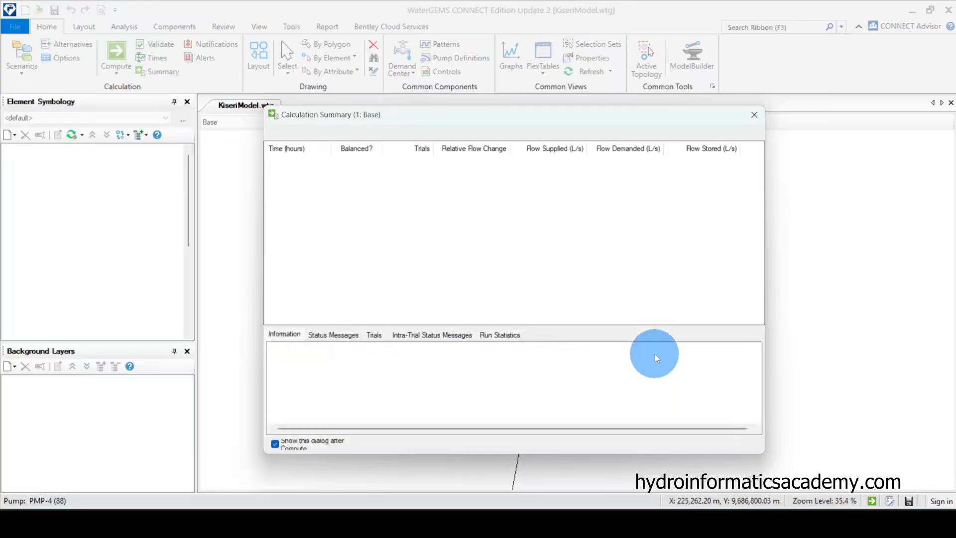
pyautogui.press('Escape')
# Step: Compare the recomputed flow below PMP-4 with the total demand in the Water Demand Analysis spreadsheet, and return to WaterGEMS
pyautogui.scroll(-2, 592, 187)
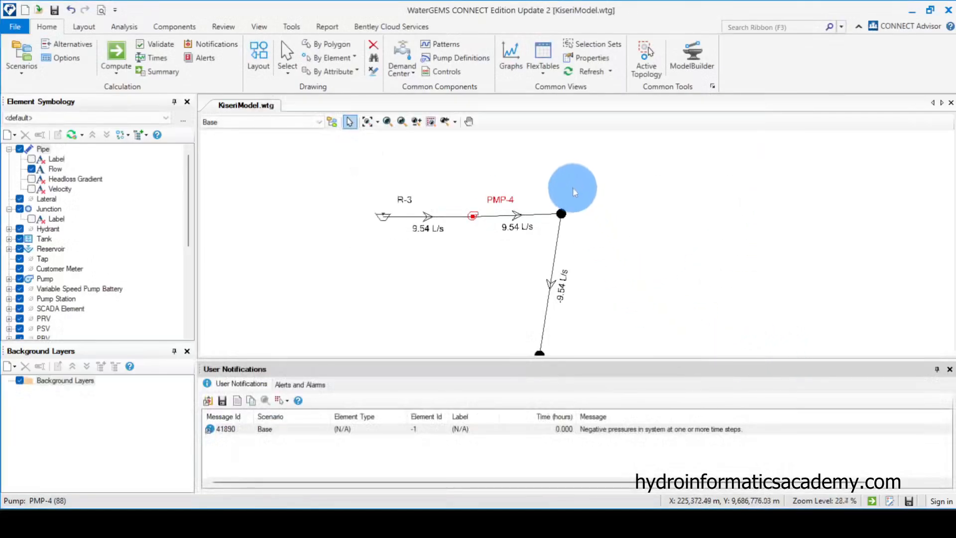
pyautogui.scroll(3, 551, 324)
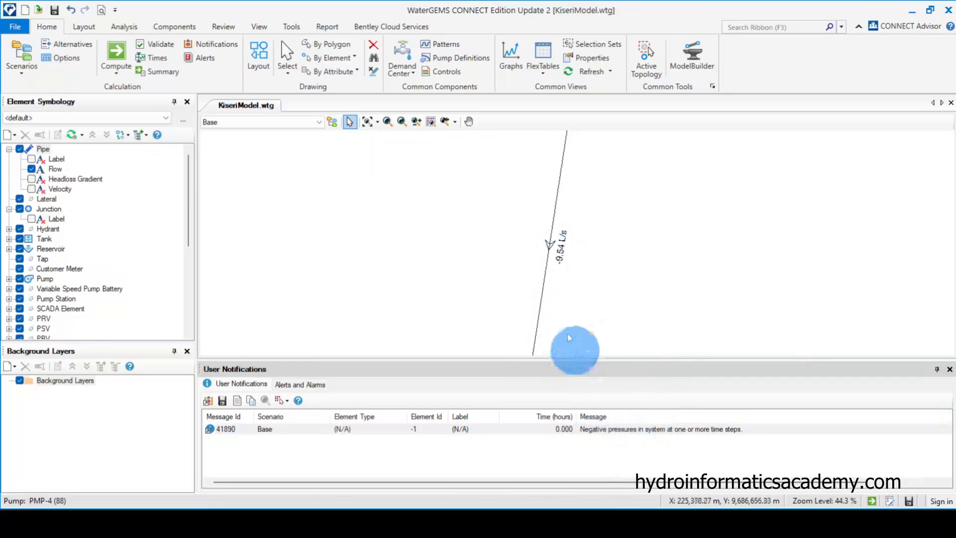
pyautogui.scroll(3, 553, 253)
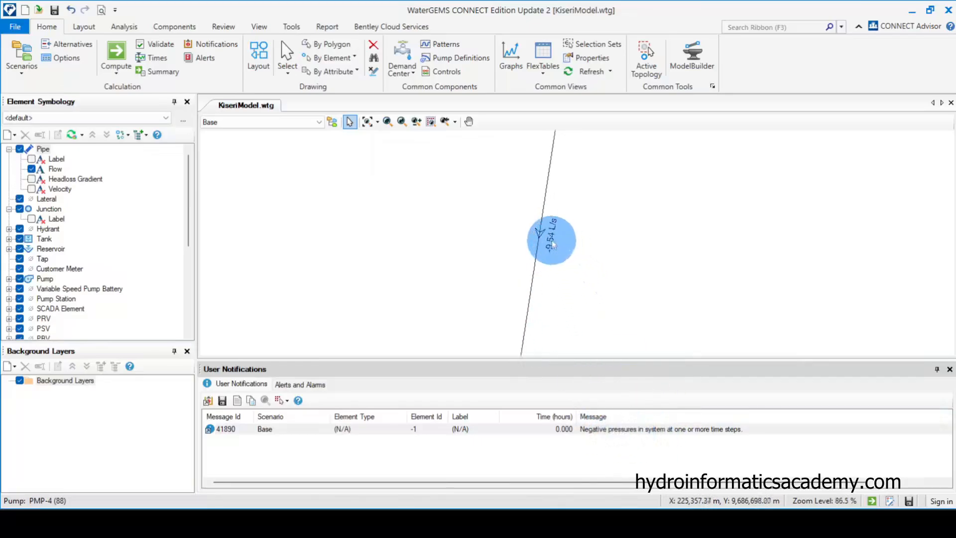
pyautogui.scroll(3, 552, 248)
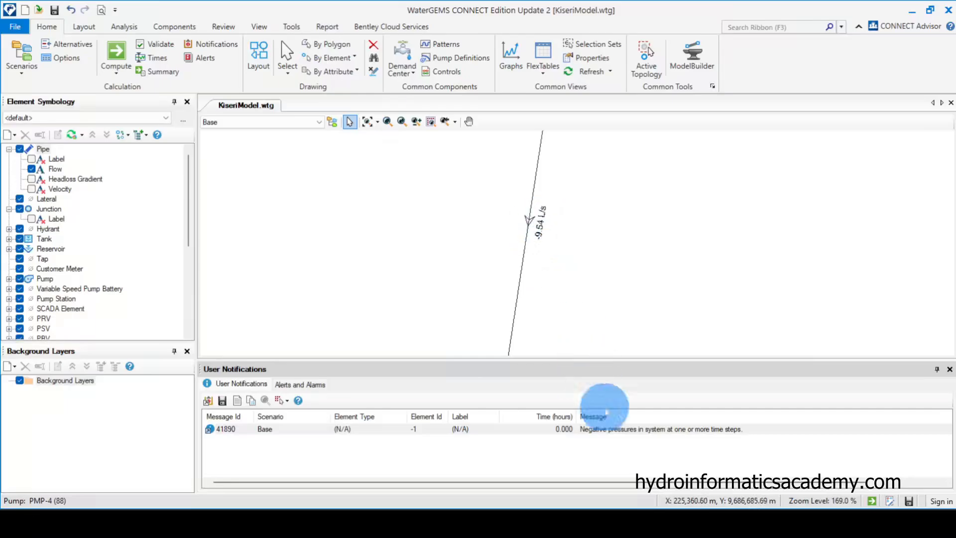
pyautogui.moveTo(436, 512)
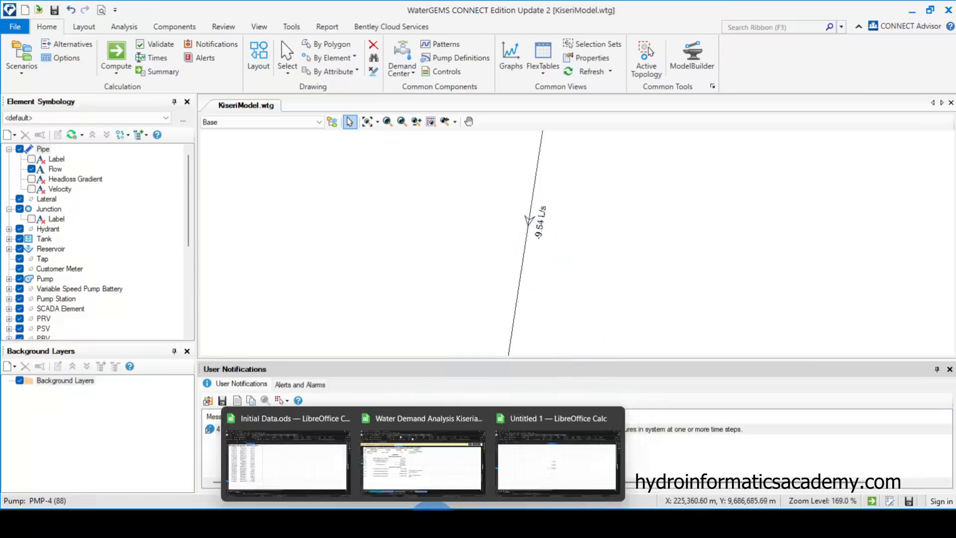
pyautogui.click(431, 459)
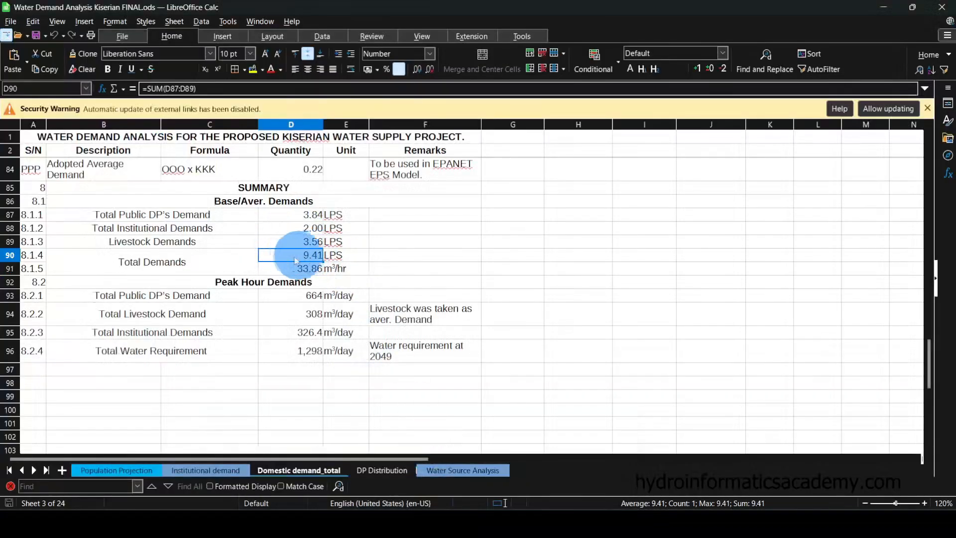
pyautogui.click(883, 7)
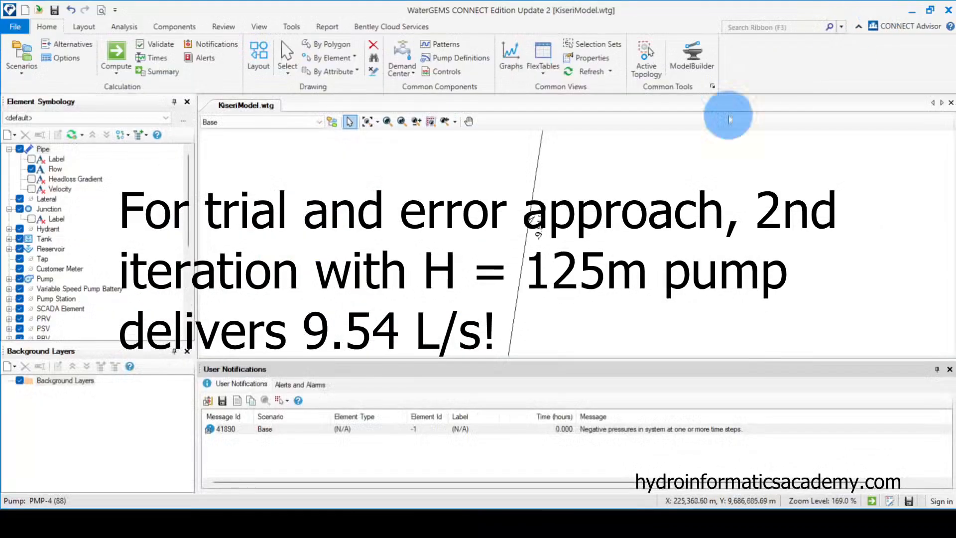
# Step: Close the user notifications, show only the Headloss Gradient annotation, and check the pipes beside PMP-4 against the Rising Main SS route in Google Earth
pyautogui.click(949, 369)
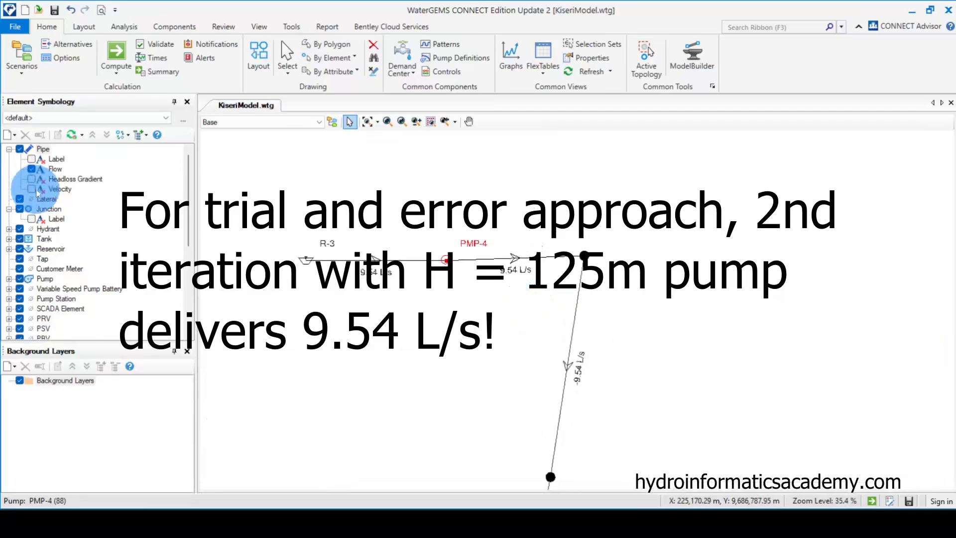
pyautogui.click(32, 189)
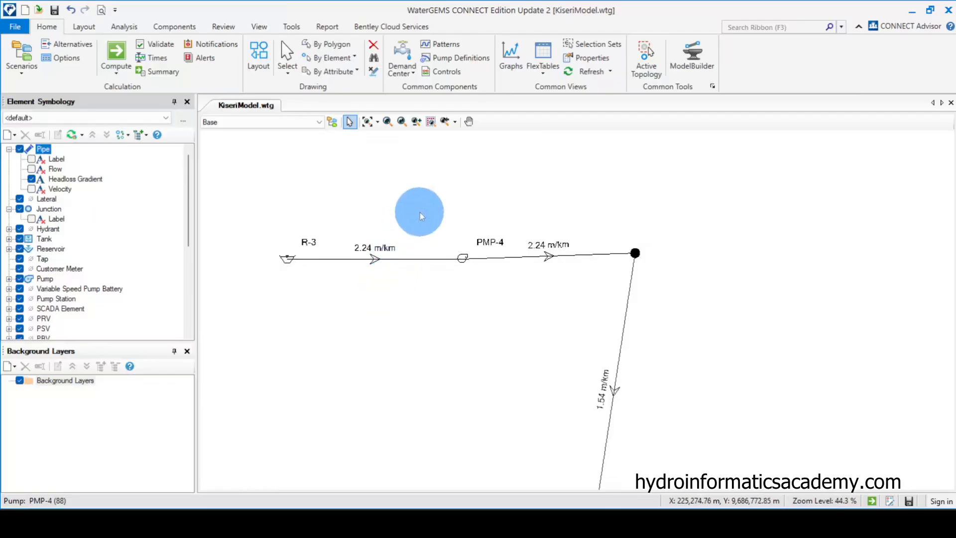
pyautogui.click(389, 258)
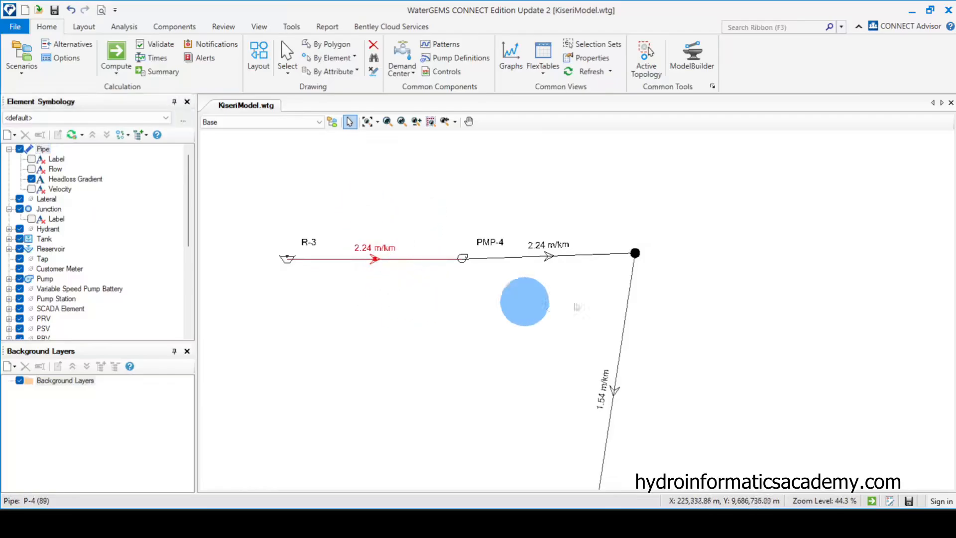
pyautogui.click(560, 255)
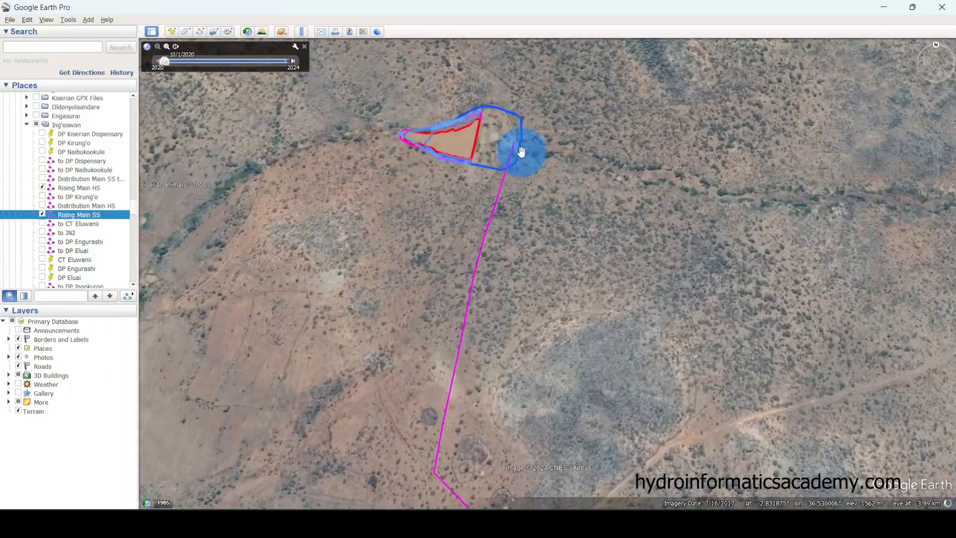
pyautogui.click(882, 14)
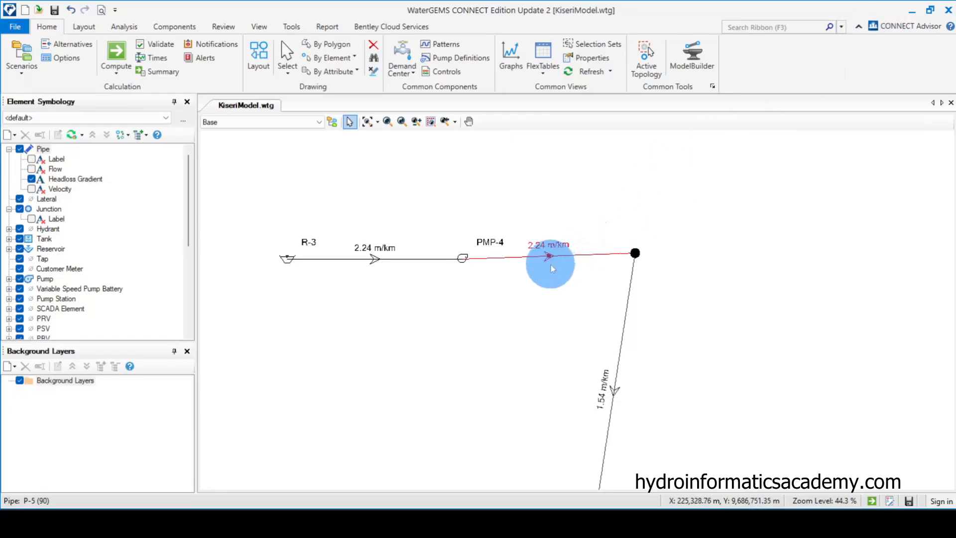